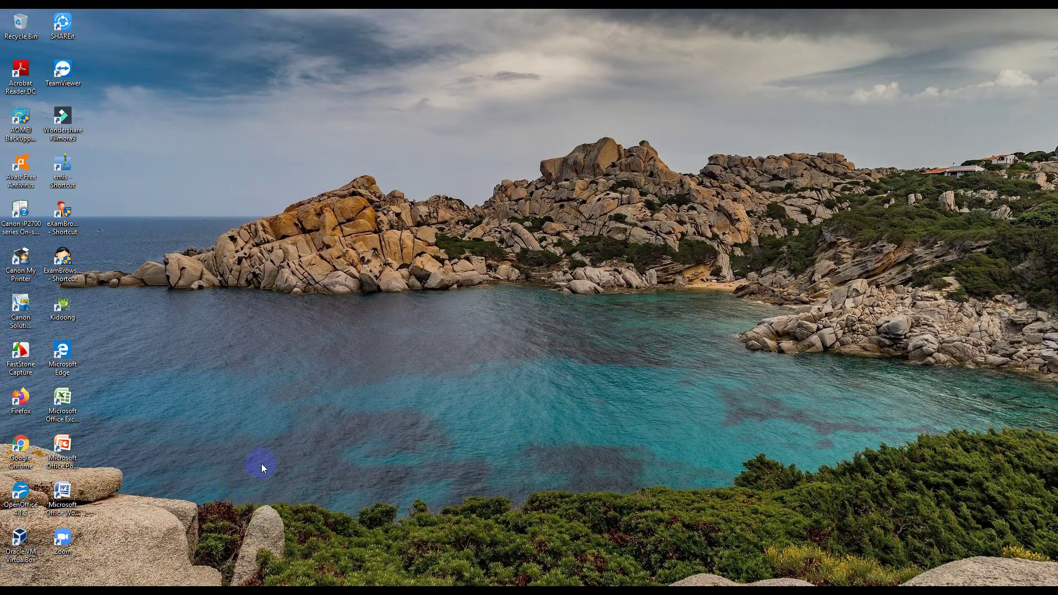
Refresh the desktop twice, then launch Excel with a blank Book1 workbook.
{"action": "right_click", "coordinate": [256, 306]}
{"action": "left_click", "coordinate": [293, 339]}
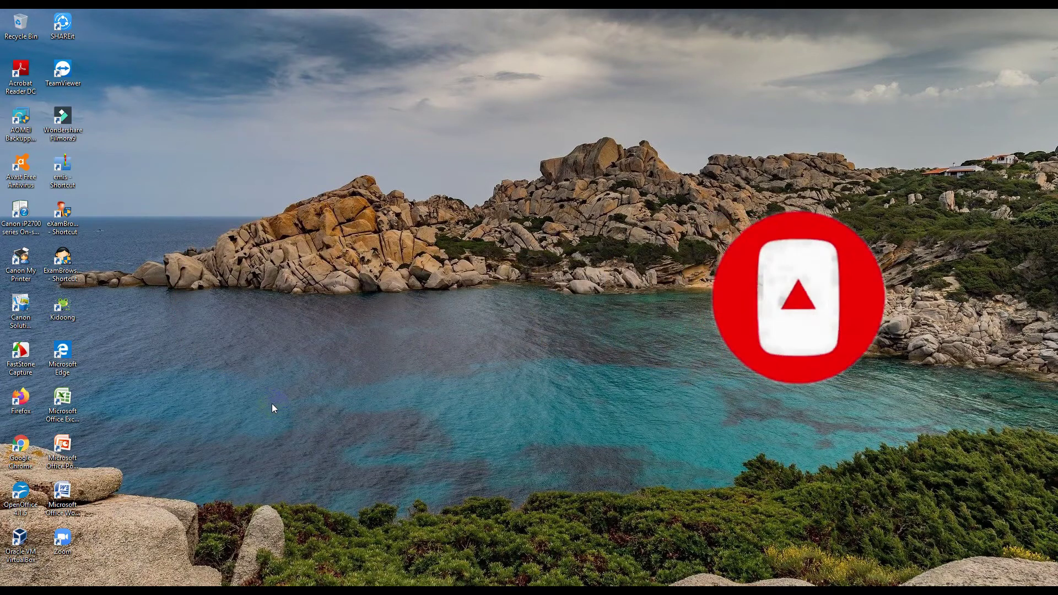
{"action": "right_click", "coordinate": [276, 338]}
{"action": "left_click", "coordinate": [294, 367]}
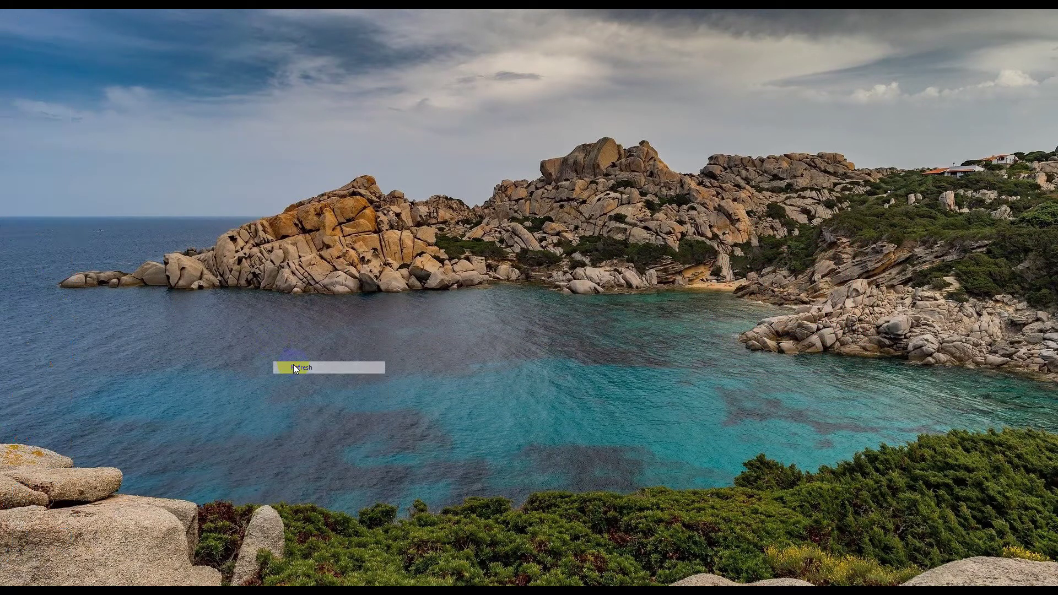
{"action": "double_click", "coordinate": [76, 407]}
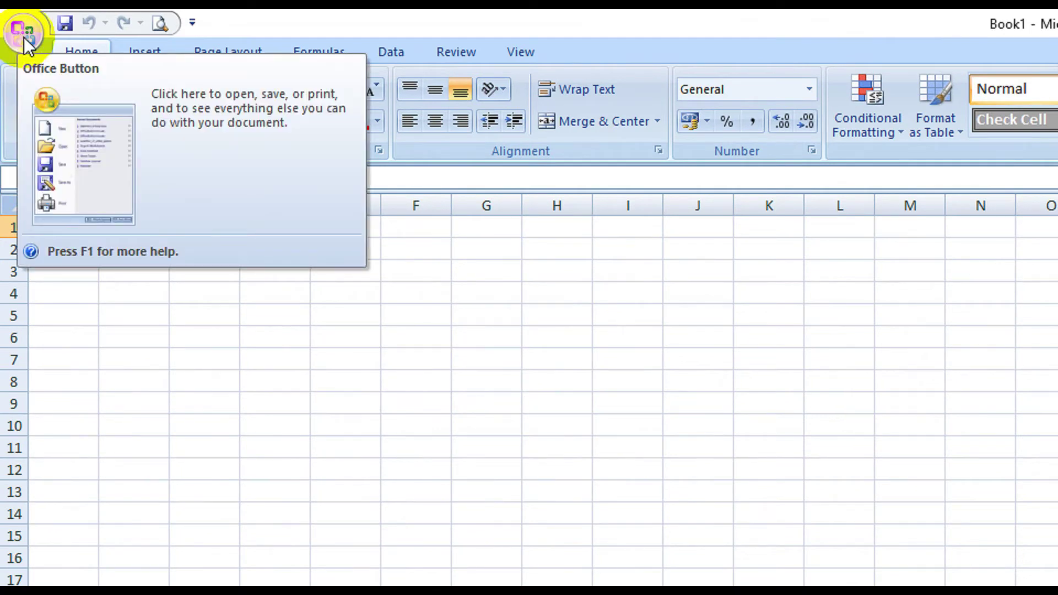
Open the LATIHANKU workbook from the Recovery (F:) drive.
{"action": "left_click", "coordinate": [24, 37]}
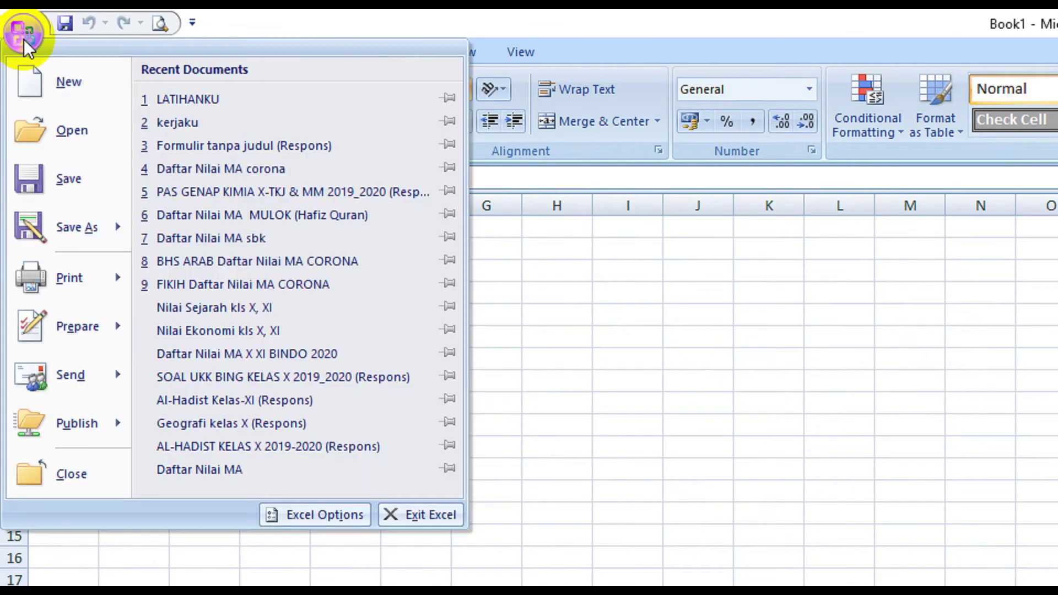
{"action": "left_click", "coordinate": [45, 131]}
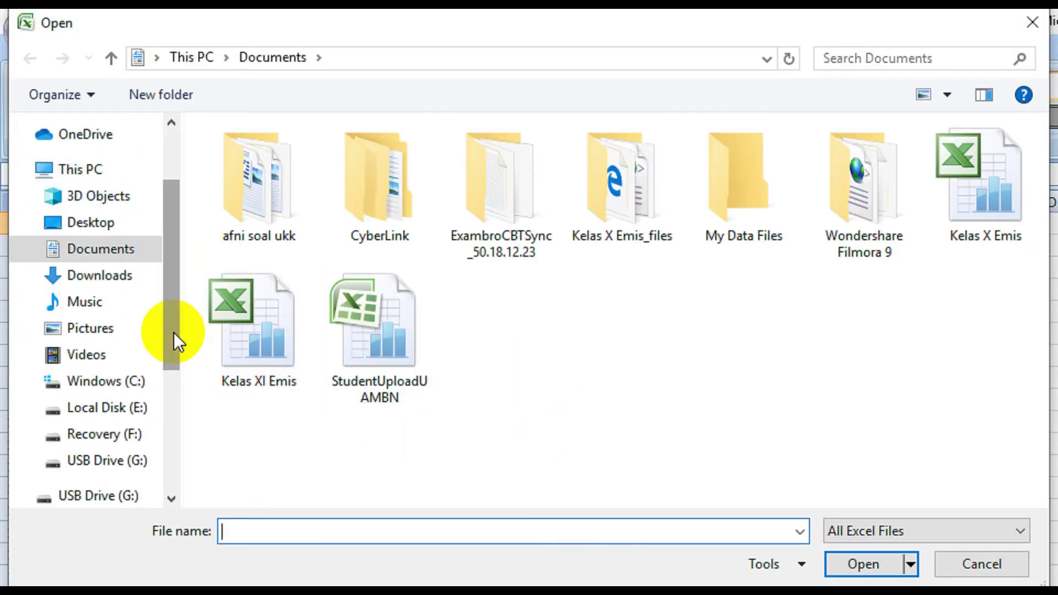
{"action": "left_click_drag", "start_coordinate": [173, 338], "coordinate": [177, 406]}
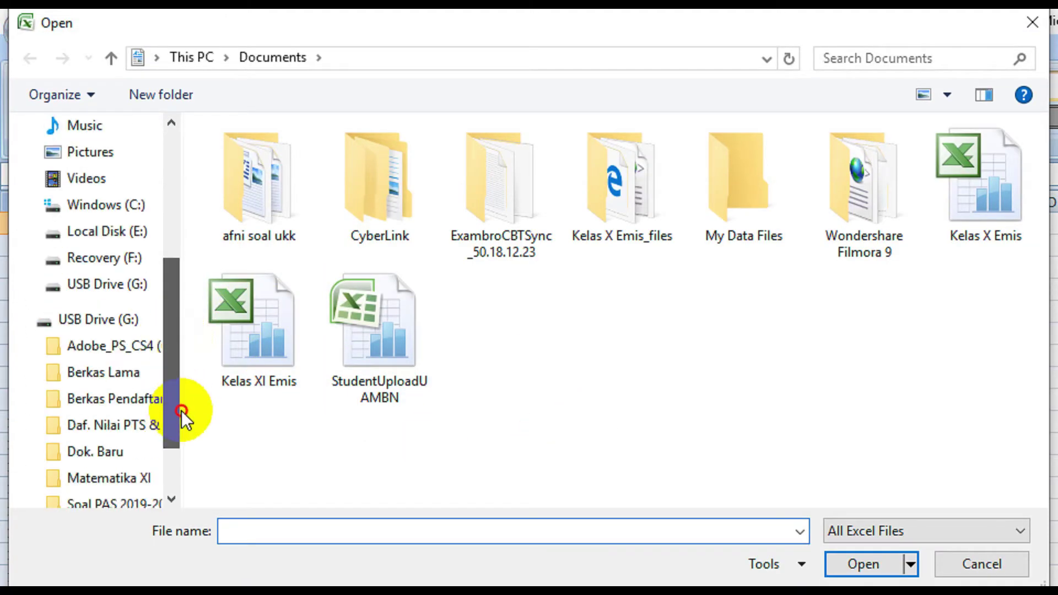
{"action": "left_click", "coordinate": [122, 261]}
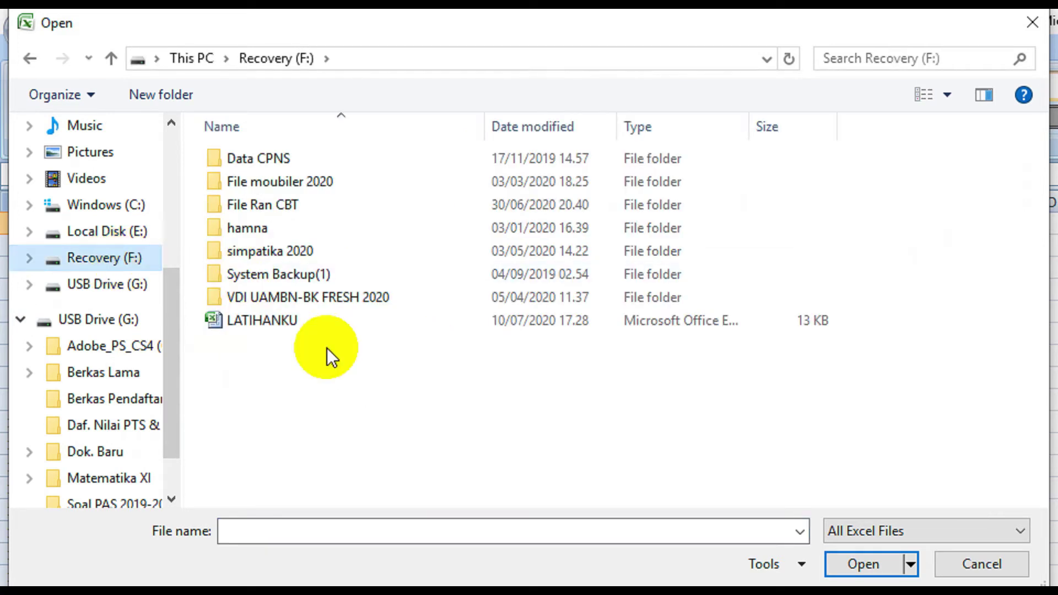
{"action": "left_click", "coordinate": [280, 322]}
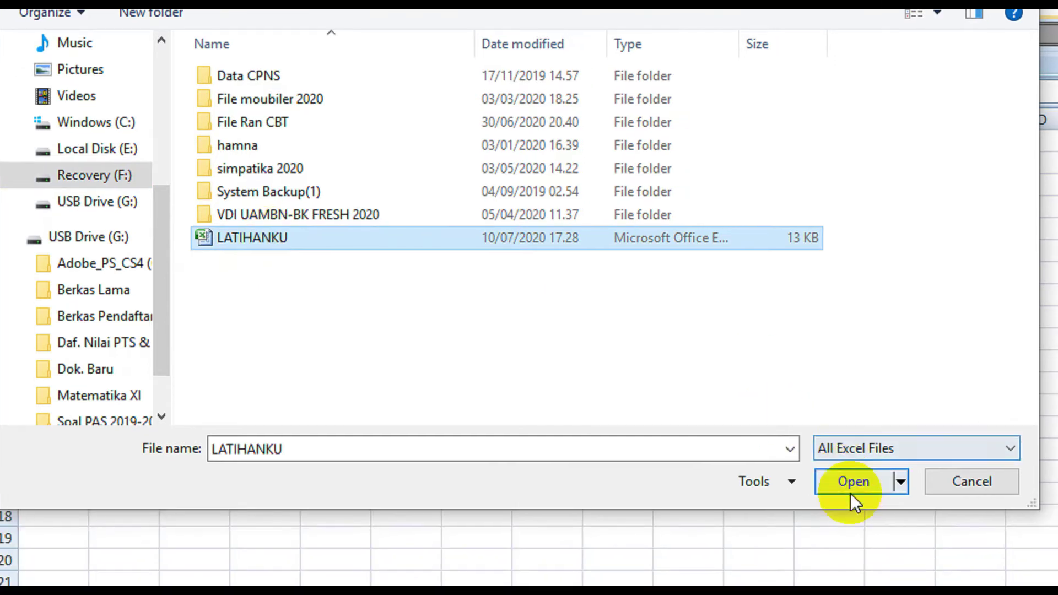
{"action": "left_click", "coordinate": [861, 566]}
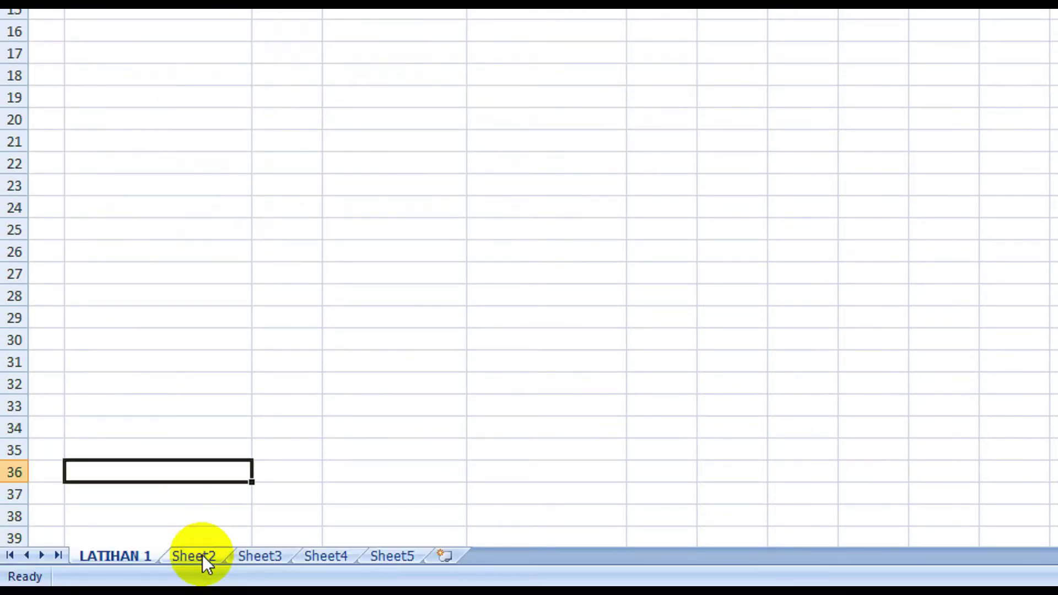
Rename Sheet2 to 'LATIHAN 2'.
{"action": "left_click", "coordinate": [203, 555]}
{"action": "double_click", "coordinate": [205, 555]}
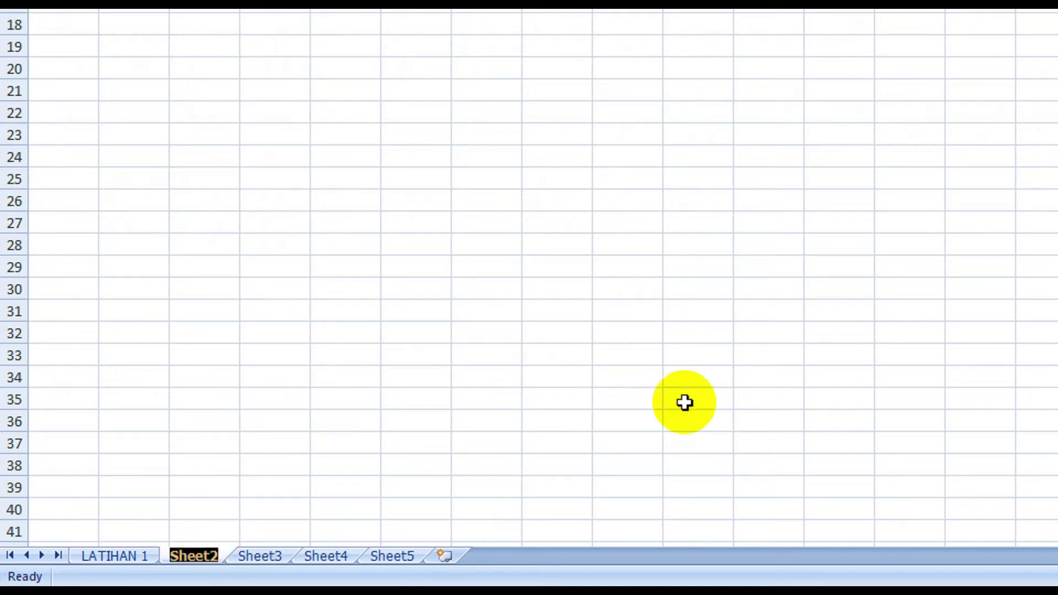
{"action": "type", "text": "LATIHAN 2"}
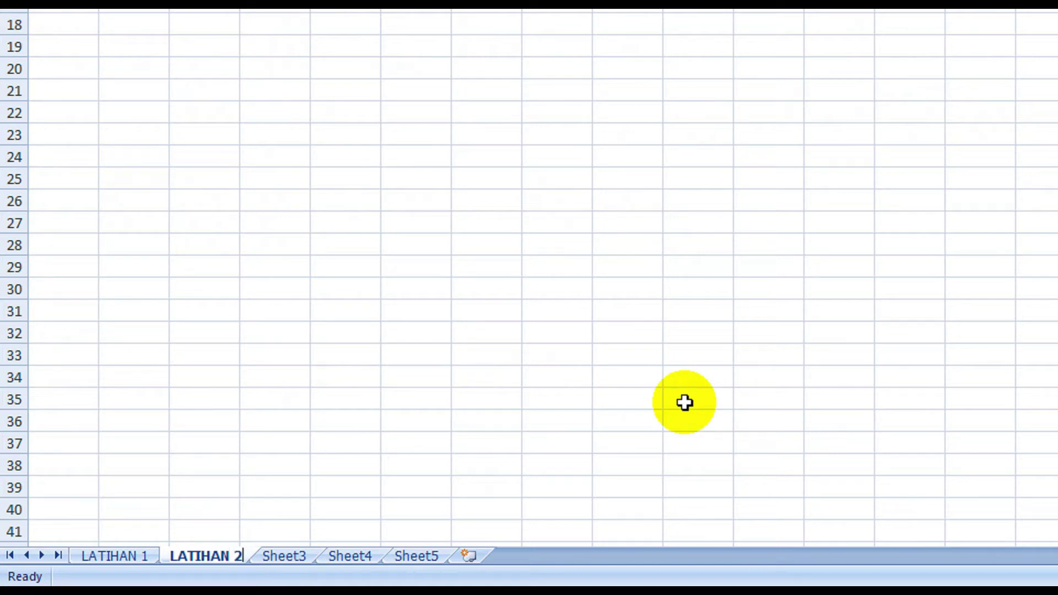
{"action": "left_click", "coordinate": [259, 201]}
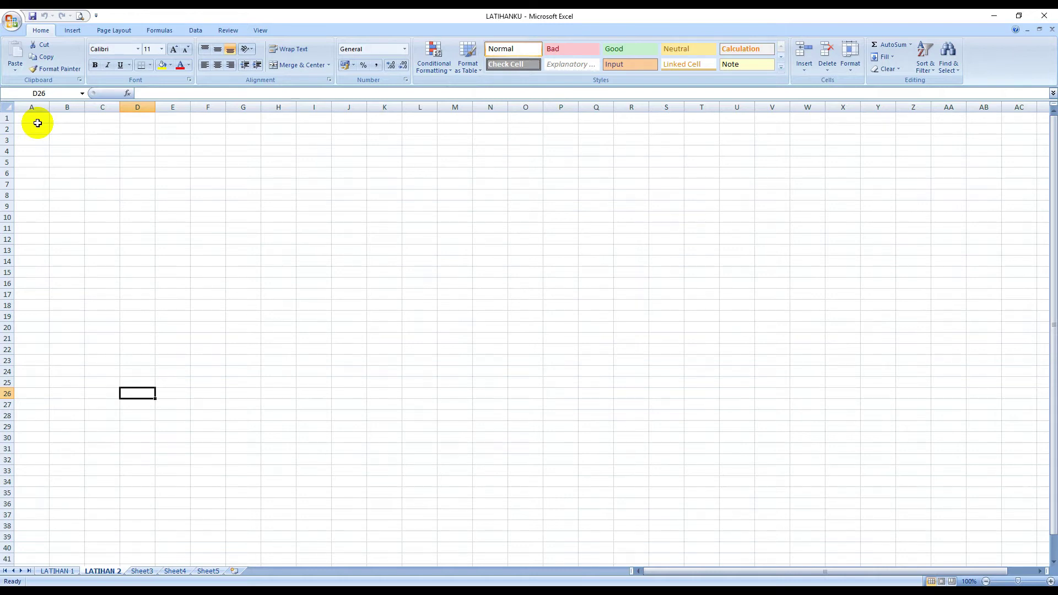
Enter the title 'DAFTAR GAJI KARYAWAN LPK' in A1 and the channel-name subtitle in A2.
{"action": "left_click", "coordinate": [22, 118]}
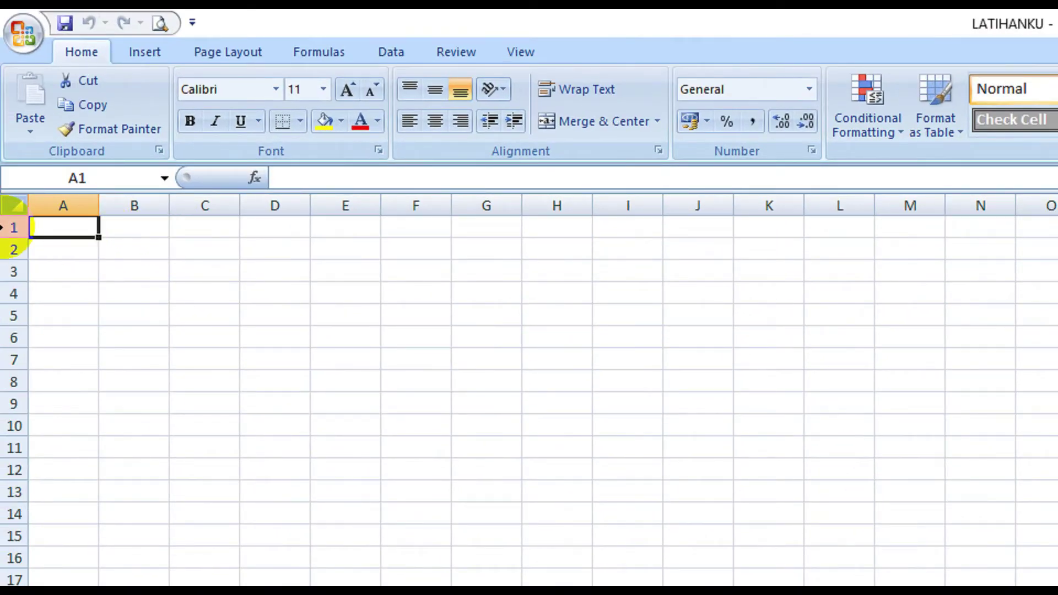
{"action": "type", "text": "DAFTAR"}
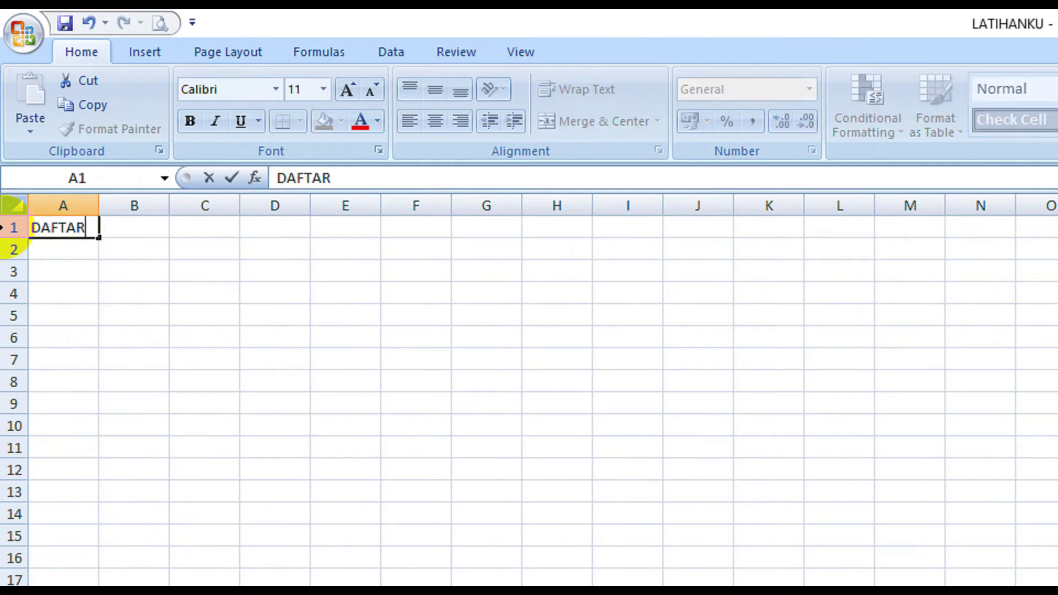
{"action": "type", "text": " GAJI KARYAWAN"}
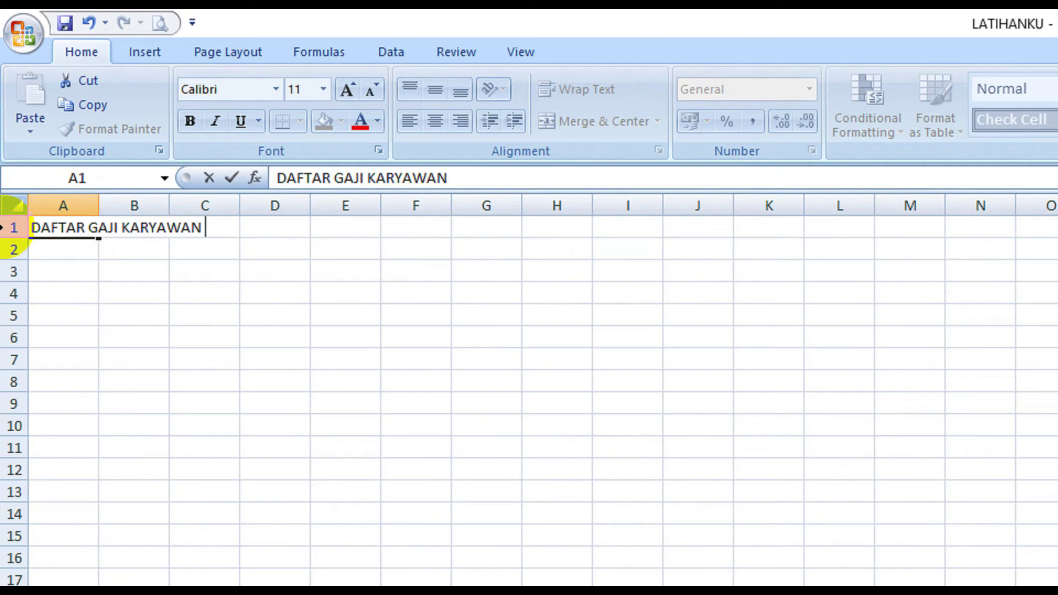
{"action": "type", "text": " lp"}
{"action": "key", "text": "BackSpace"}
{"action": "key", "text": "BackSpace"}
{"action": "type", "text": "LPK"}
{"action": "key", "text": "Return"}
{"action": "type", "text": "ASRAN N"}
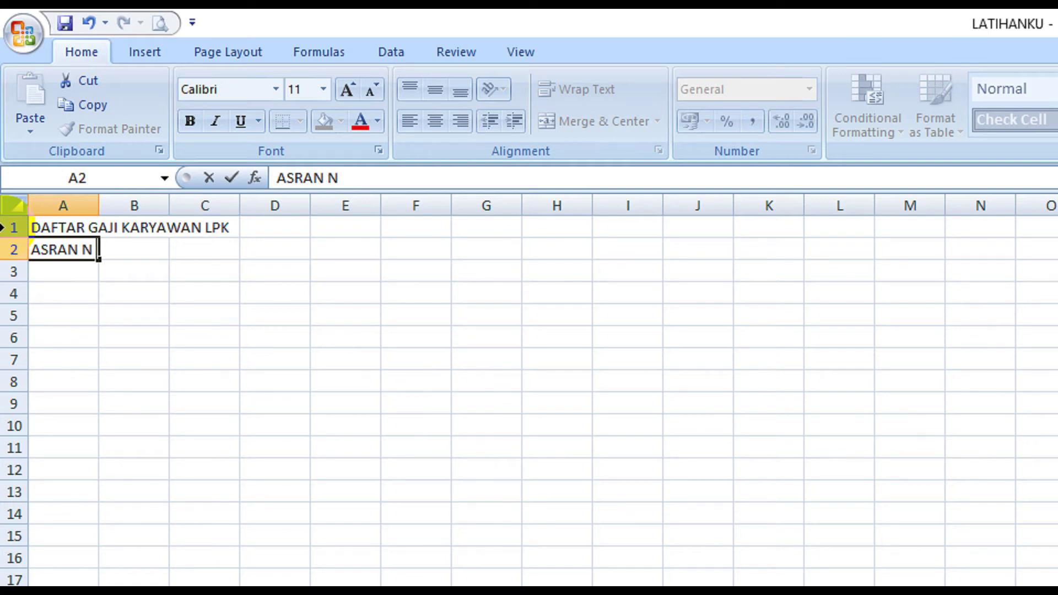
{"action": "type", "text": " CHANNEL"}
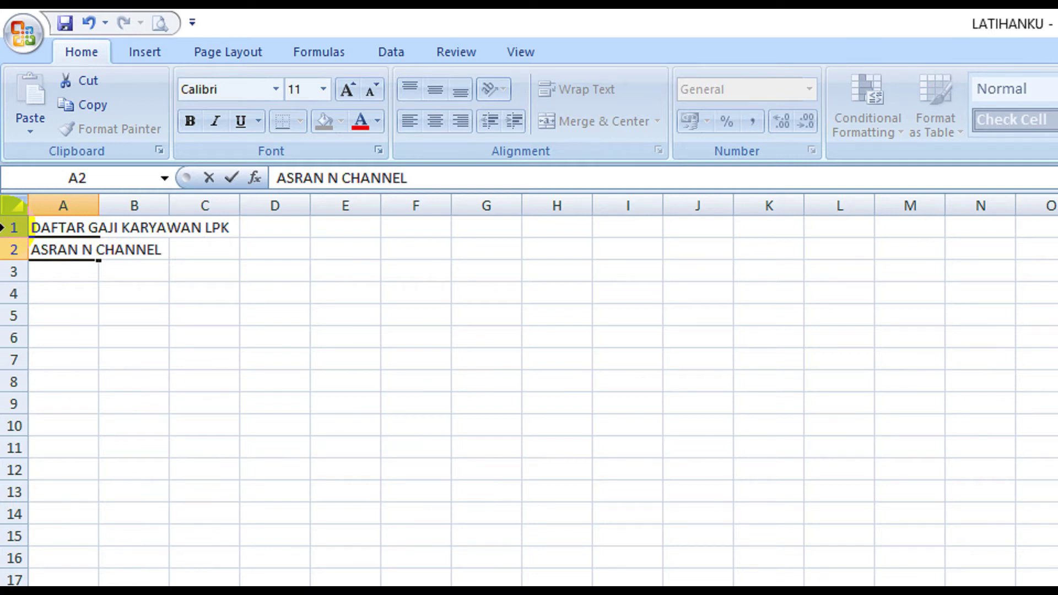
{"action": "key", "text": "Return"}
{"action": "key", "text": "Return"}
Enter headers NO, NAMA KARYAWAN, GAJI, BONUS in A4:D4 and the 10% bonus rate in D5.
{"action": "type", "text": "NO"}
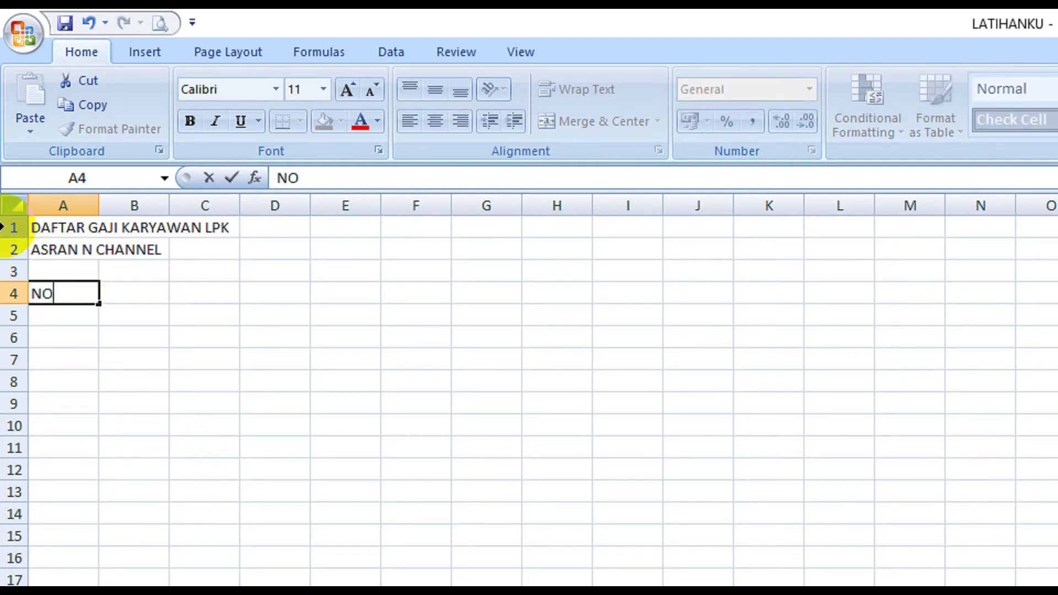
{"action": "key", "text": "Tab"}
{"action": "type", "text": "NAMA KARYA"}
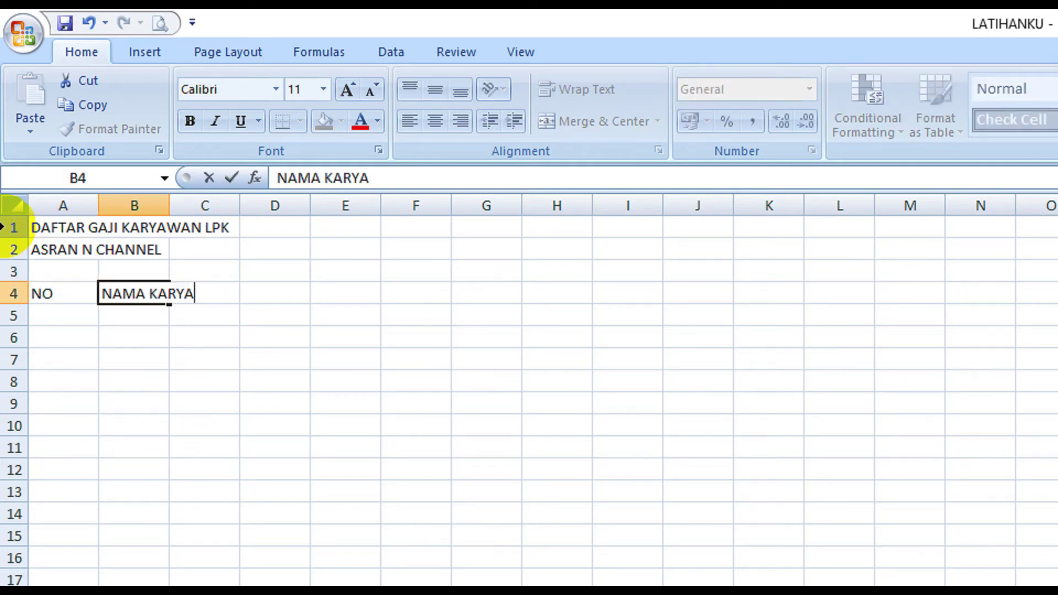
{"action": "type", "text": "WAN"}
{"action": "key", "text": "Tab"}
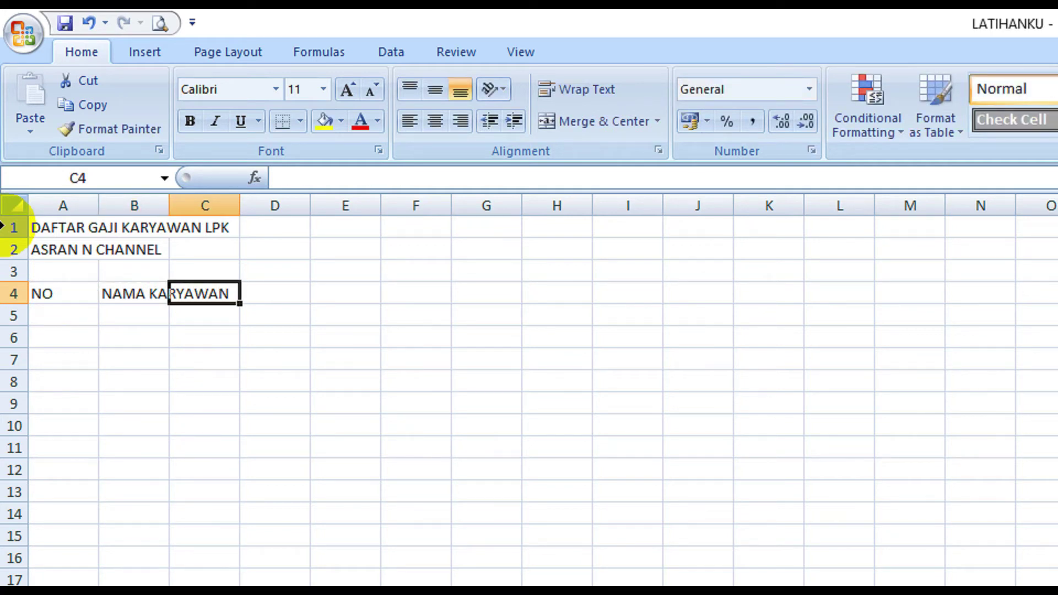
{"action": "type", "text": "GAJI"}
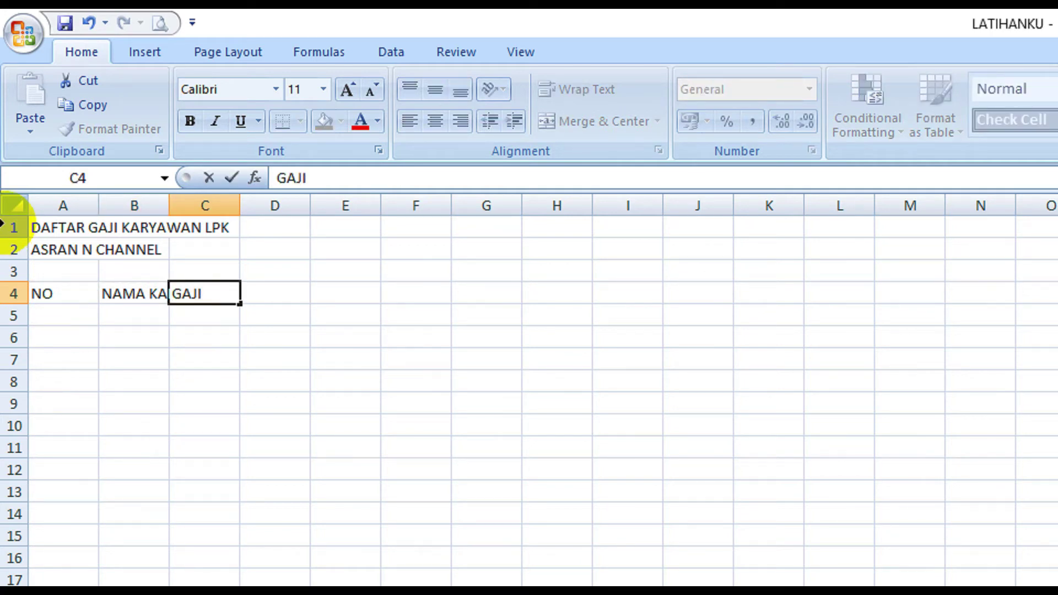
{"action": "key", "text": "Tab"}
{"action": "type", "text": "BO"}
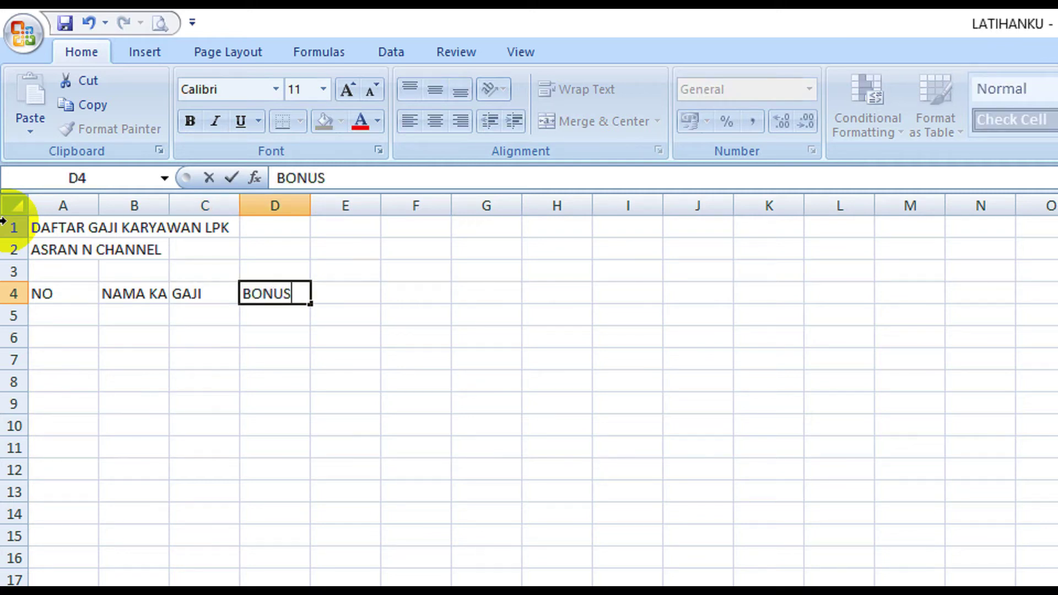
{"action": "type", "text": "NUS"}
{"action": "key", "text": "Return"}
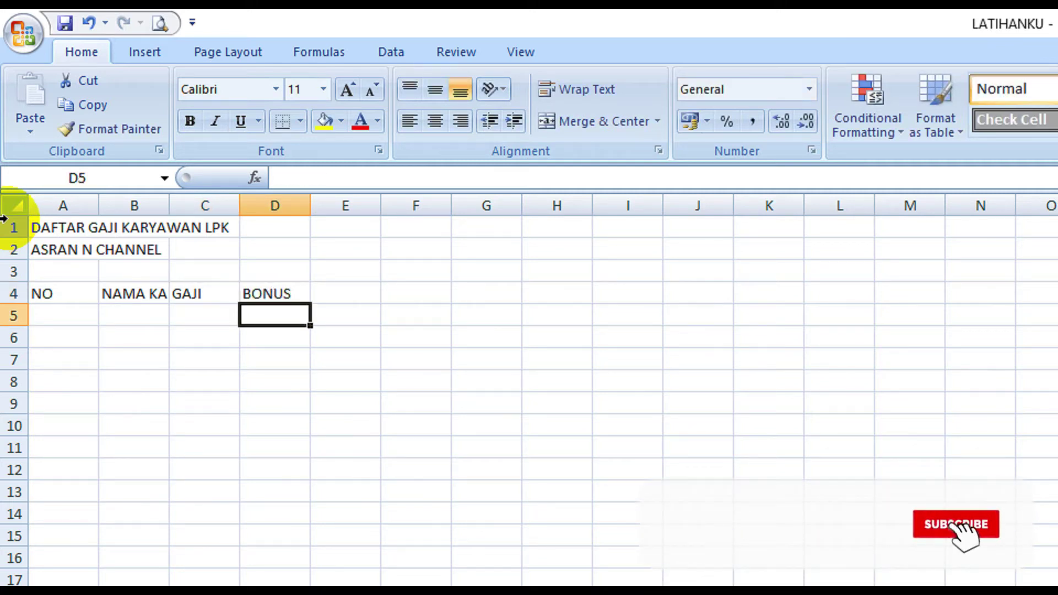
{"action": "type", "text": "10%"}
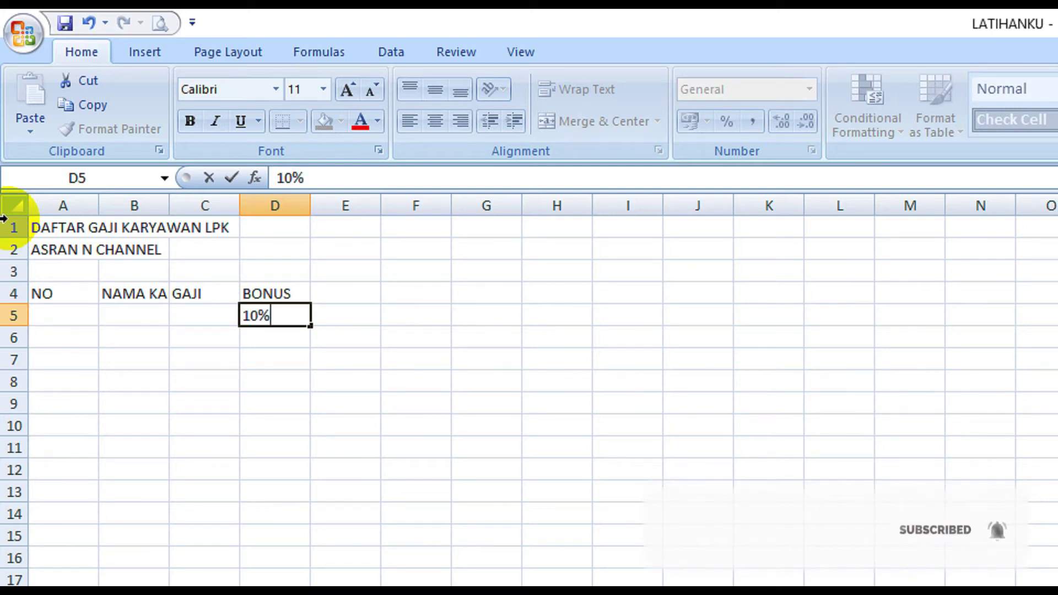
{"action": "key", "text": "Return"}
Add the PAJAK header with 15% in E5, and TERIMA BERSIH in F4.
{"action": "key", "text": "Up"}
{"action": "key", "text": "Up"}
{"action": "key", "text": "Right"}
{"action": "type", "text": "PAJA"}
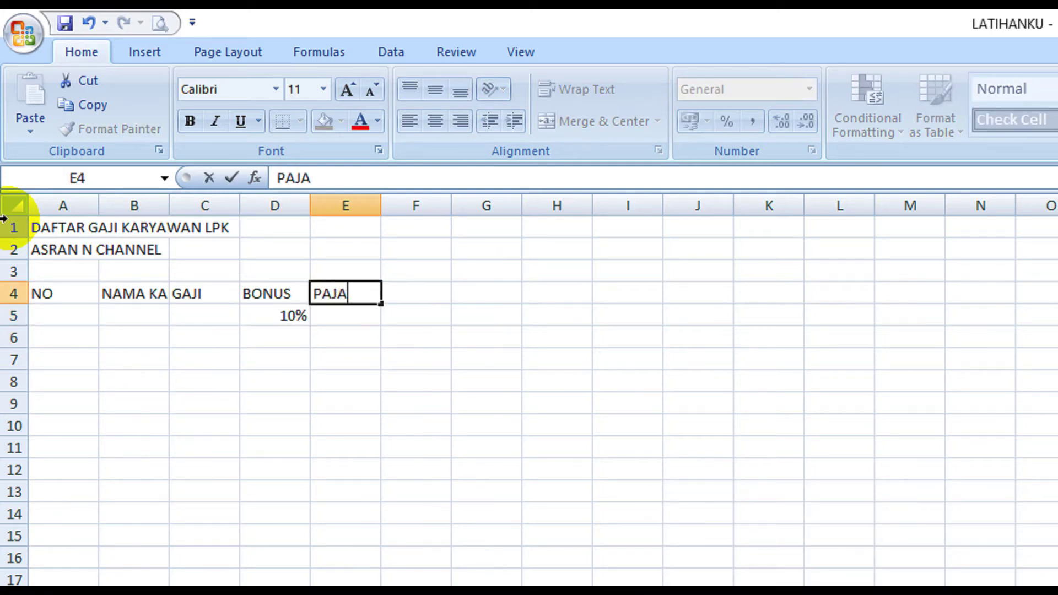
{"action": "key", "text": "Return"}
{"action": "type", "text": "15"}
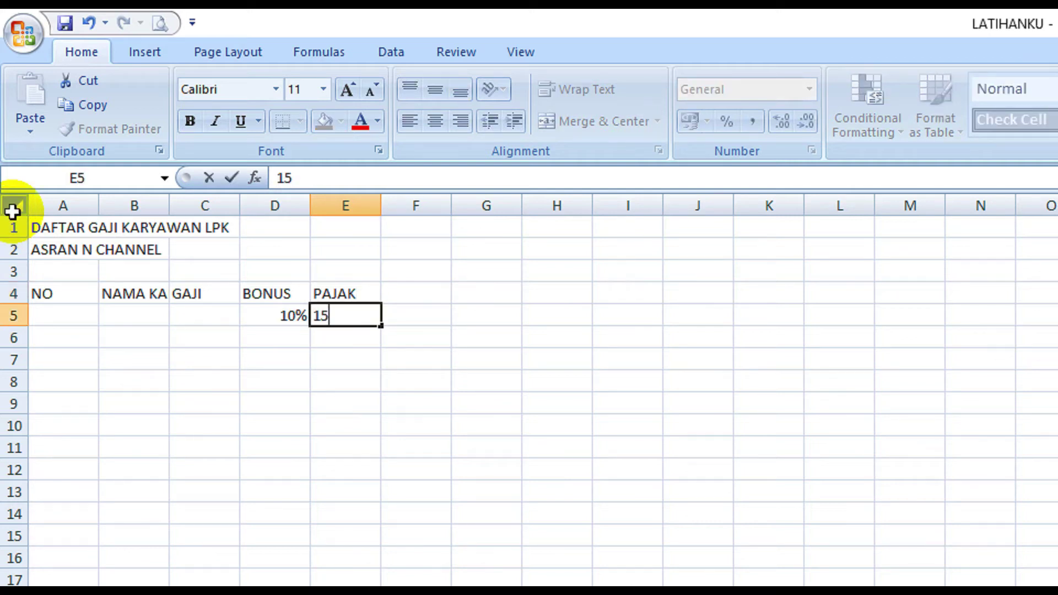
{"action": "type", "text": "%"}
{"action": "key", "text": "Return"}
{"action": "key", "text": "Up"}
{"action": "key", "text": "Up"}
{"action": "key", "text": "Right"}
{"action": "type", "text": "TERIMA BER"}
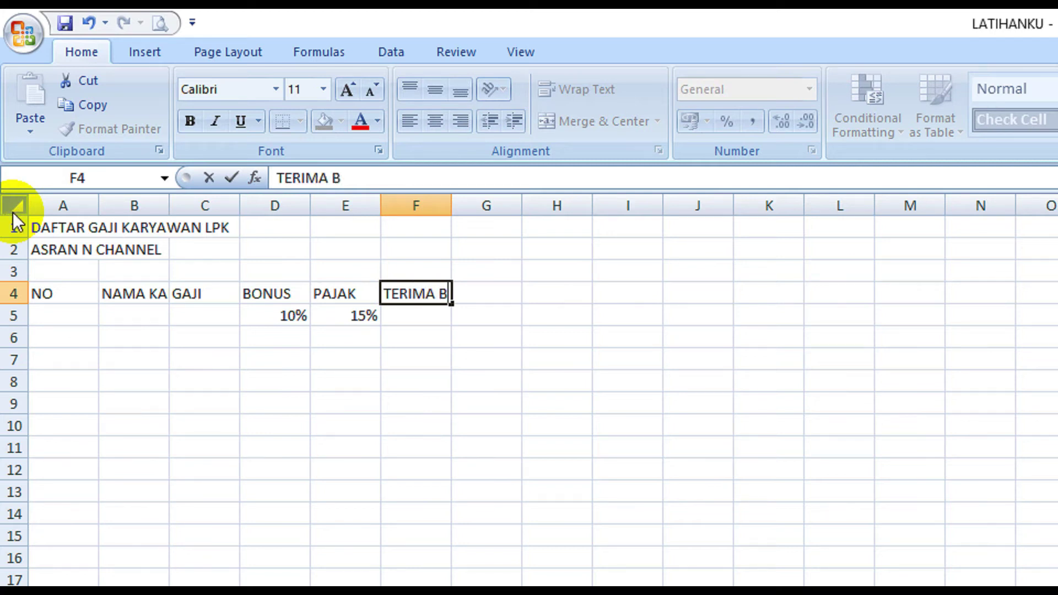
{"action": "key", "text": "Return"}
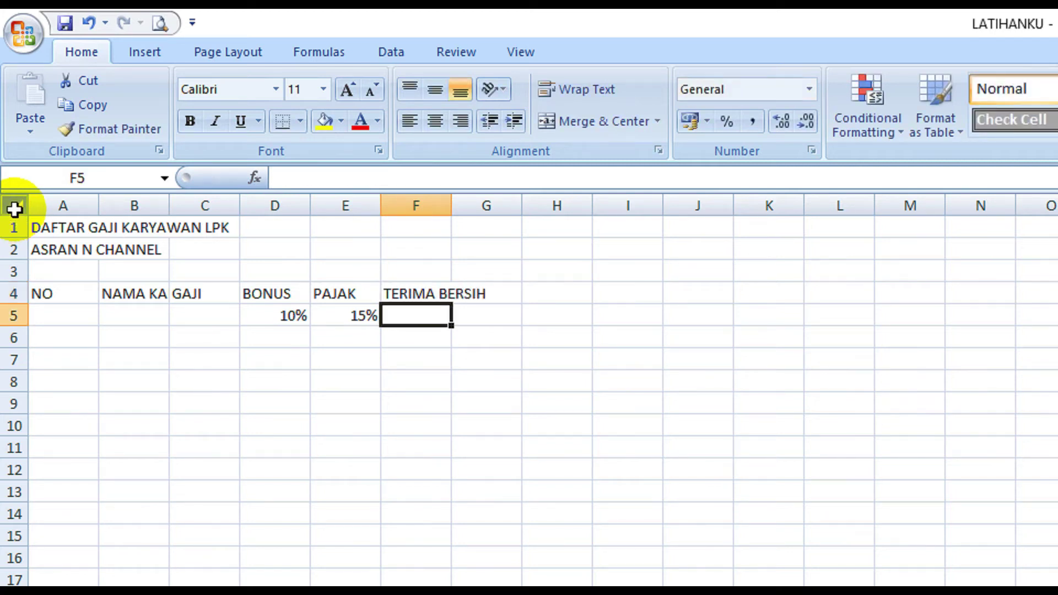
Enter 1 and 2 in A6:A7 and select both cells.
{"action": "key", "text": "Down"}
{"action": "key", "text": "Left"}
{"action": "key", "text": "Left"}
{"action": "key", "text": "Left"}
{"action": "key", "text": "Left"}
{"action": "key", "text": "Left"}
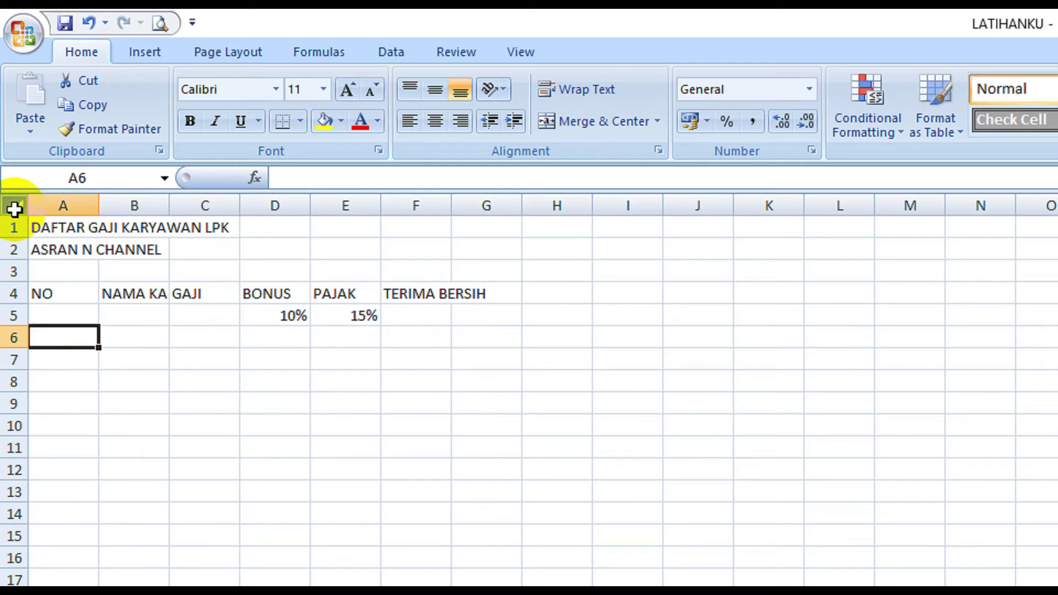
{"action": "type", "text": "1"}
{"action": "key", "text": "Return"}
{"action": "type", "text": "2"}
{"action": "key", "text": "Return"}
{"action": "key", "text": "Up"}
{"action": "key", "text": "Up"}
{"action": "key", "text": "shift+Down"}
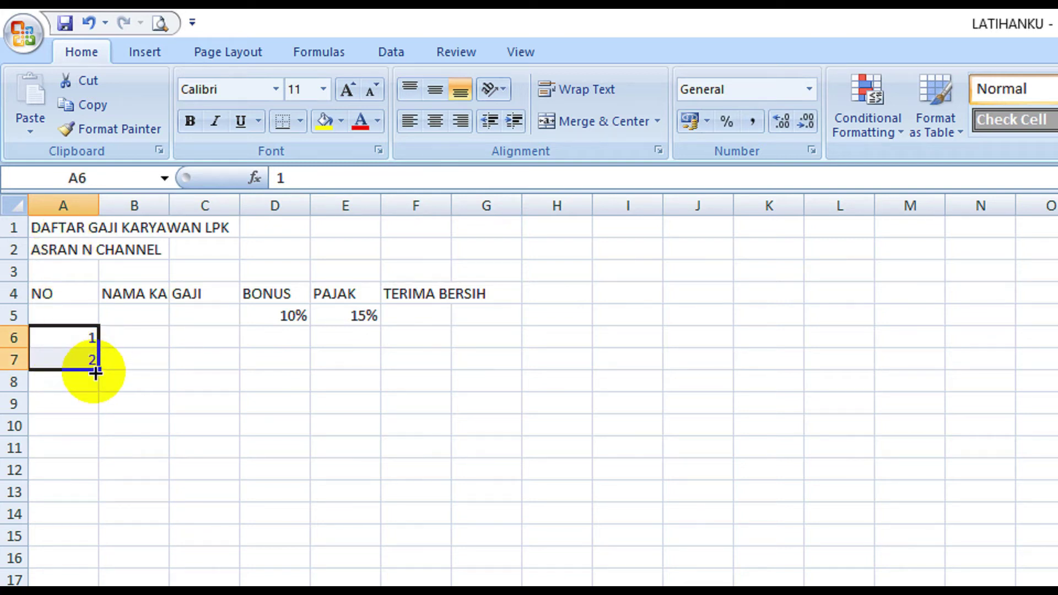
Fill the NO column 1 to 5 down A6:A10, narrow column A, and widen column B.
{"action": "left_click_drag", "start_coordinate": [100, 367], "coordinate": [100, 429]}
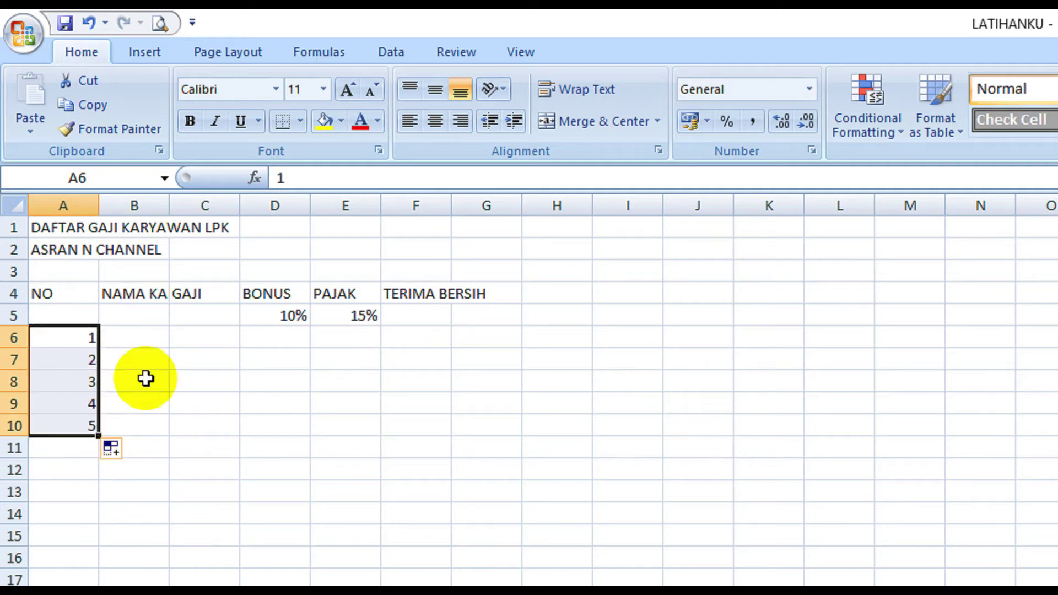
{"action": "left_click", "coordinate": [138, 336]}
{"action": "left_click_drag", "start_coordinate": [99, 205], "coordinate": [62, 215]}
{"action": "left_click_drag", "start_coordinate": [127, 202], "coordinate": [268, 214]}
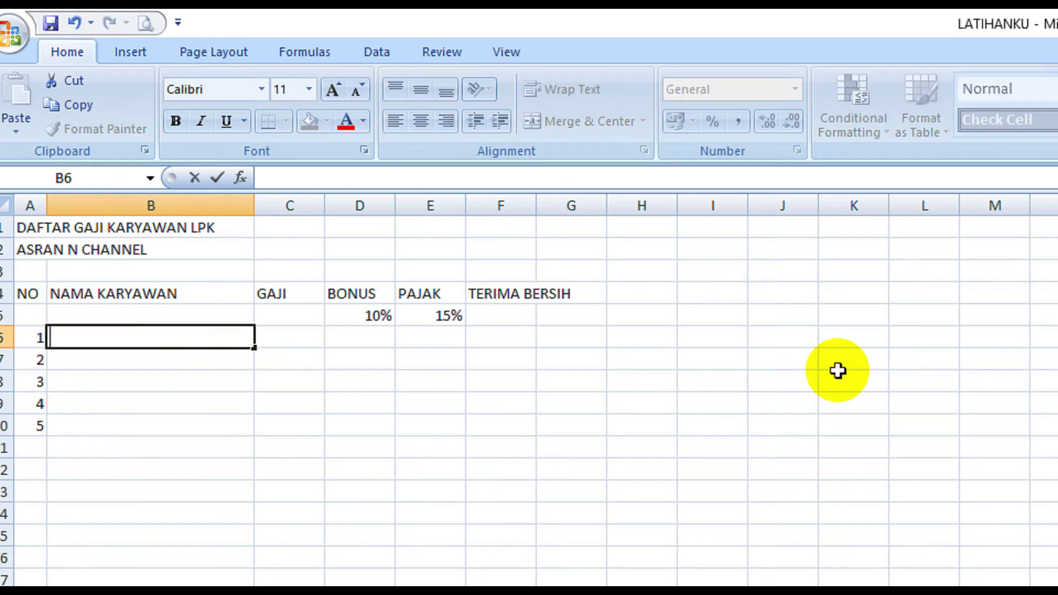
Enter the five employee names in B6:B10.
{"action": "type", "text": "NUR ADNAN"}
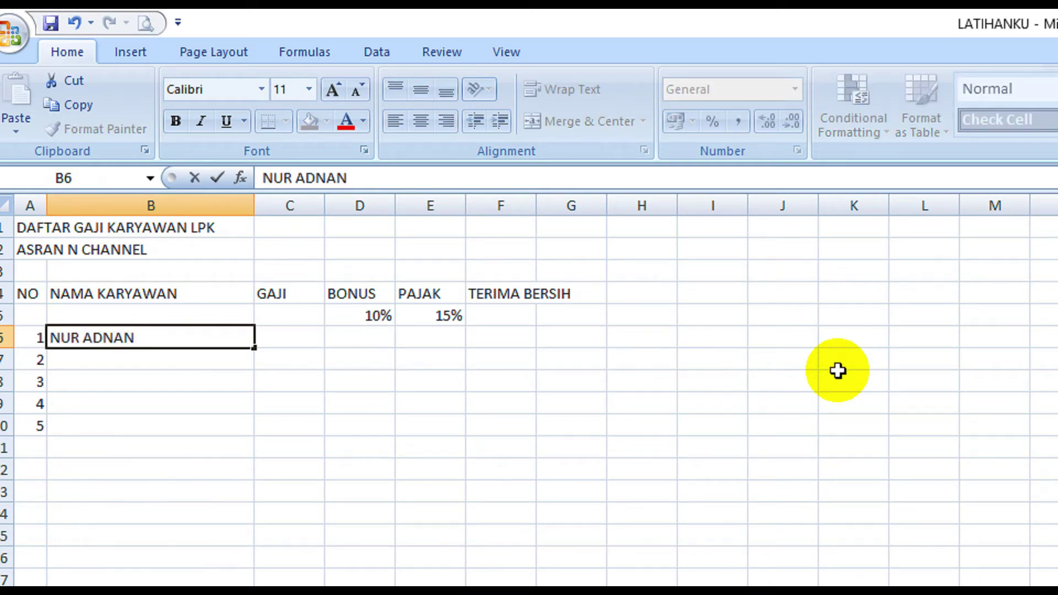
{"action": "key", "text": "Return"}
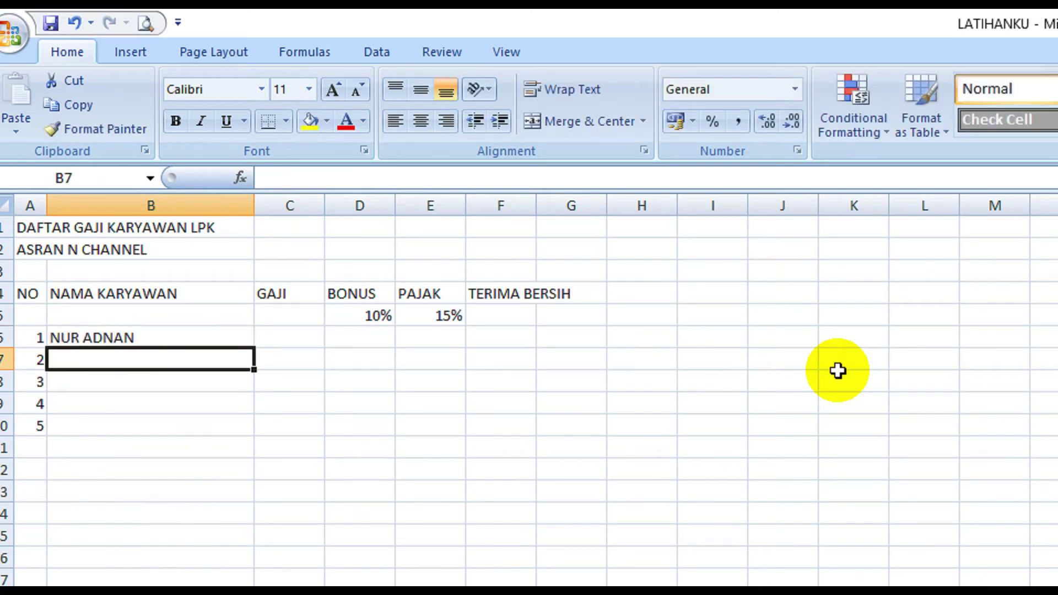
{"action": "type", "text": "TAJRI"}
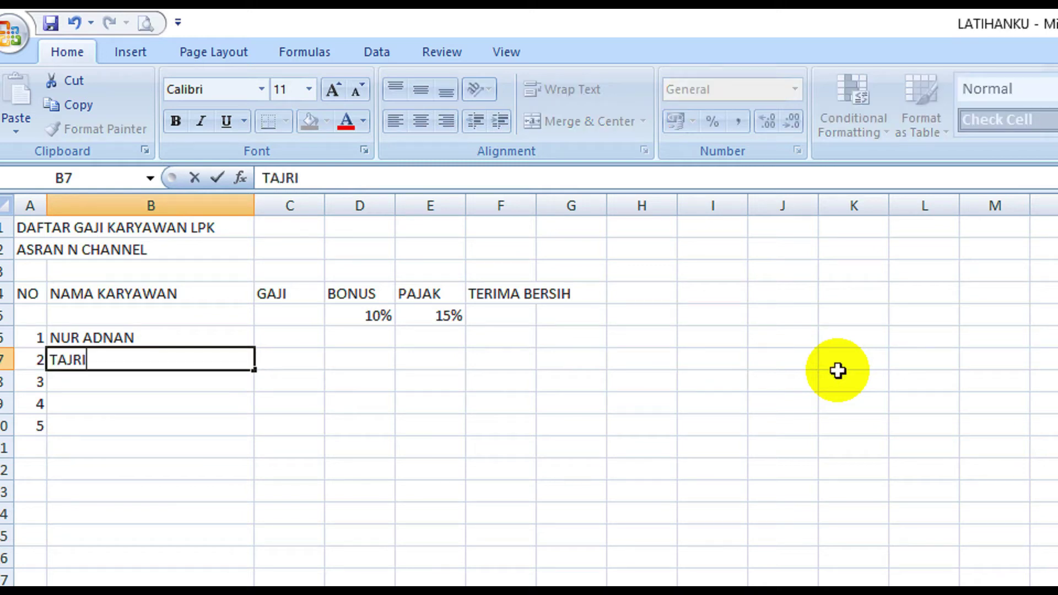
{"action": "type", "text": "MIN"}
{"action": "key", "text": "Return"}
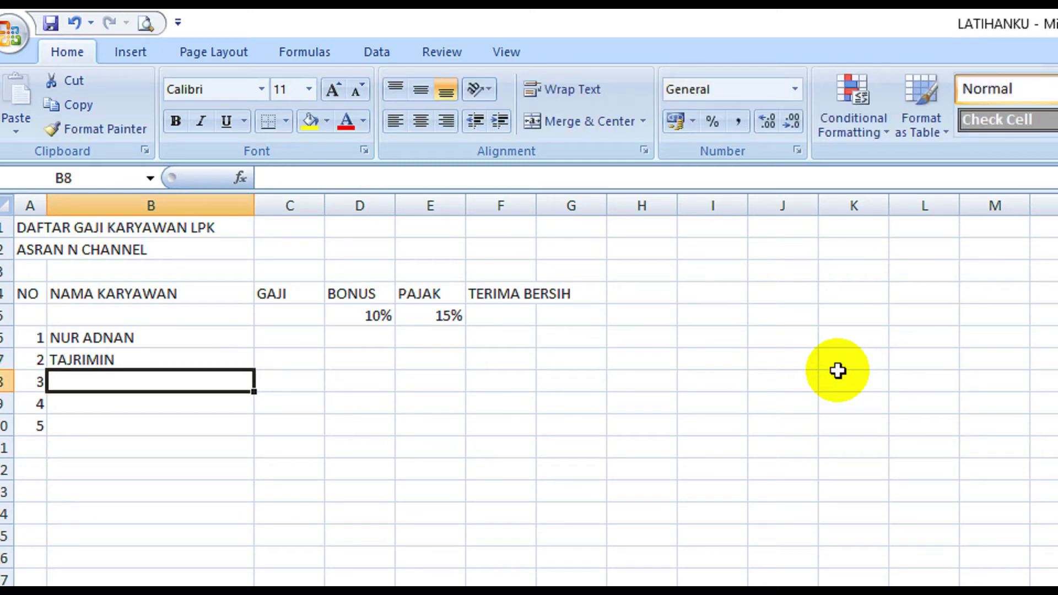
{"action": "type", "text": "DALVIN"}
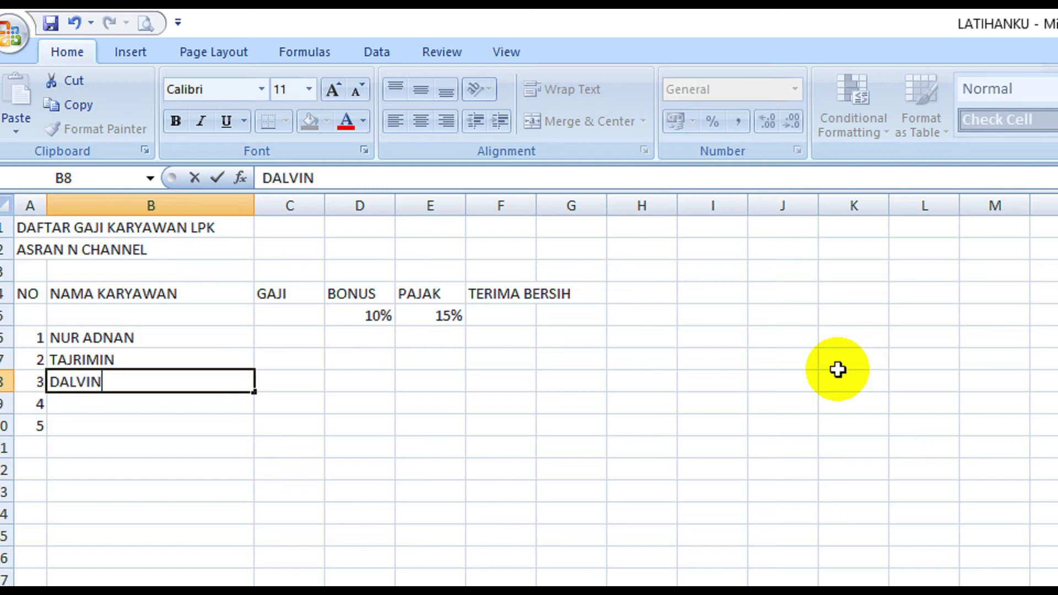
{"action": "key", "text": "Return"}
{"action": "type", "text": "DURIZAN"}
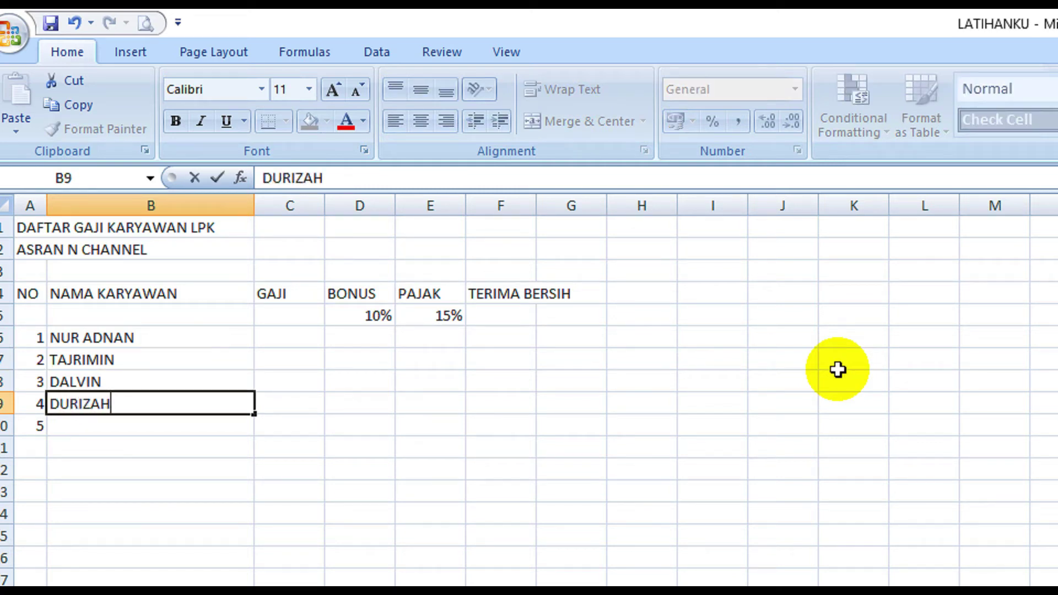
{"action": "key", "text": "Return"}
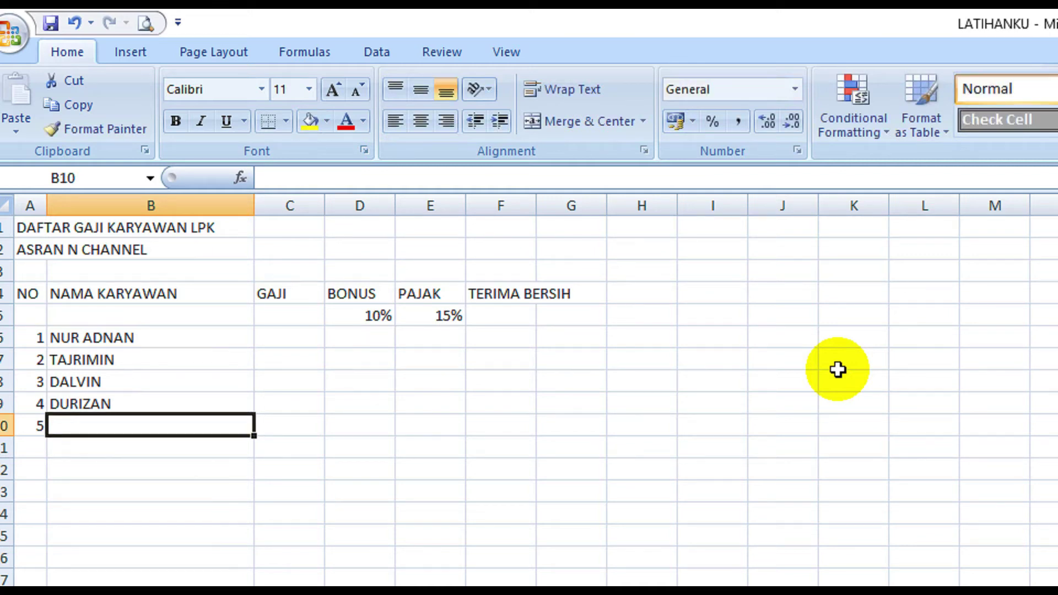
{"action": "type", "text": "HABIBURRAHMAN"}
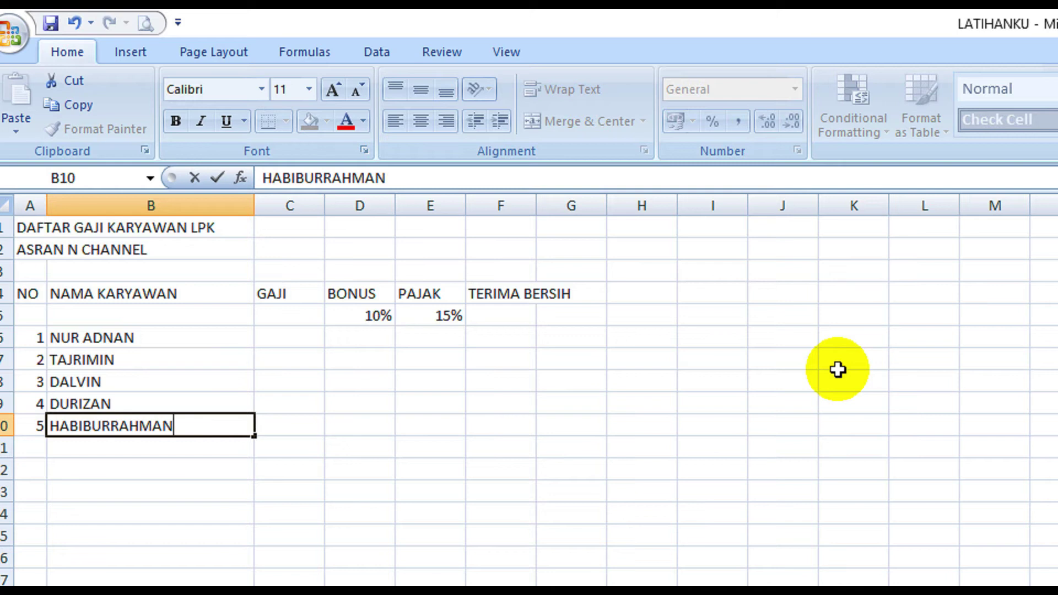
{"action": "key", "text": "Tab"}
Widen the GAJI column C and select cell C6.
{"action": "key", "text": "Up"}
{"action": "key", "text": "Up"}
{"action": "key", "text": "Up"}
{"action": "key", "text": "Up"}
{"action": "key", "text": "Up"}
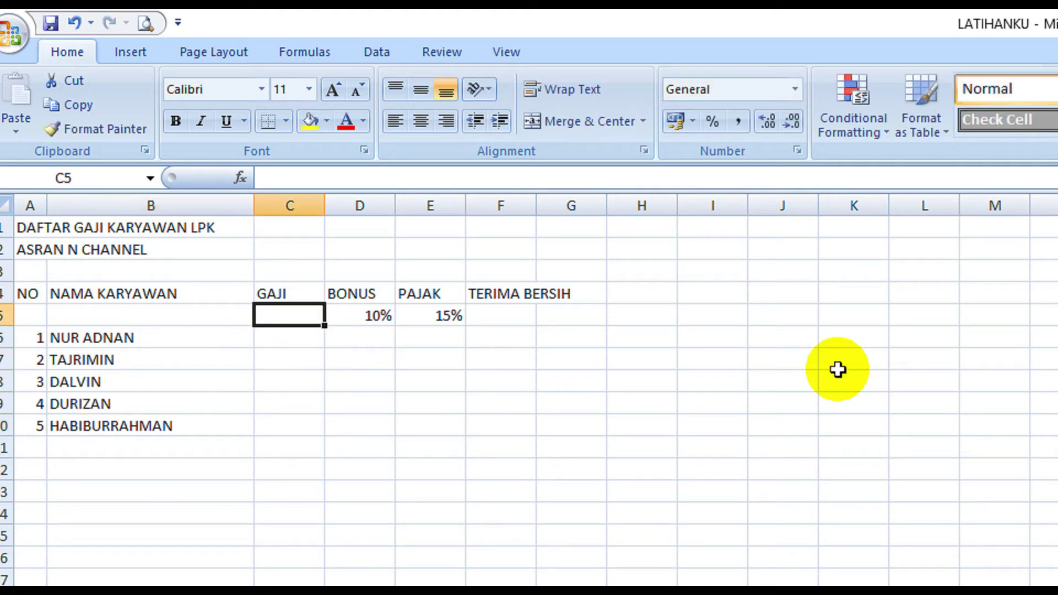
{"action": "left_click_drag", "start_coordinate": [324, 206], "coordinate": [381, 205]}
{"action": "left_click", "coordinate": [326, 337]}
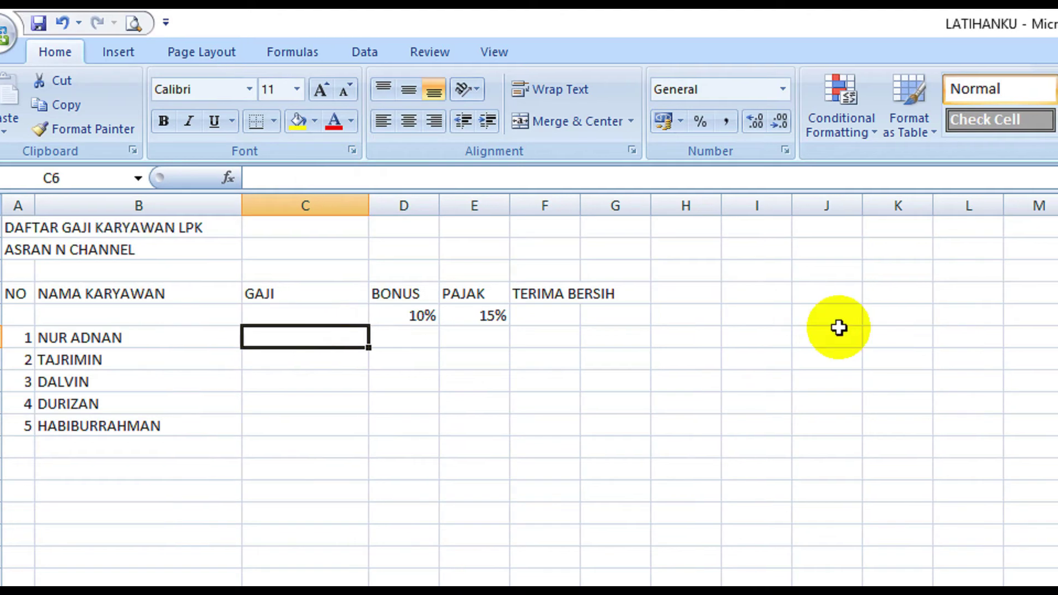
Enter salaries 500000, 400000, 300000, 250000 and 200000 in C6:C10.
{"action": "type", "text": "50"}
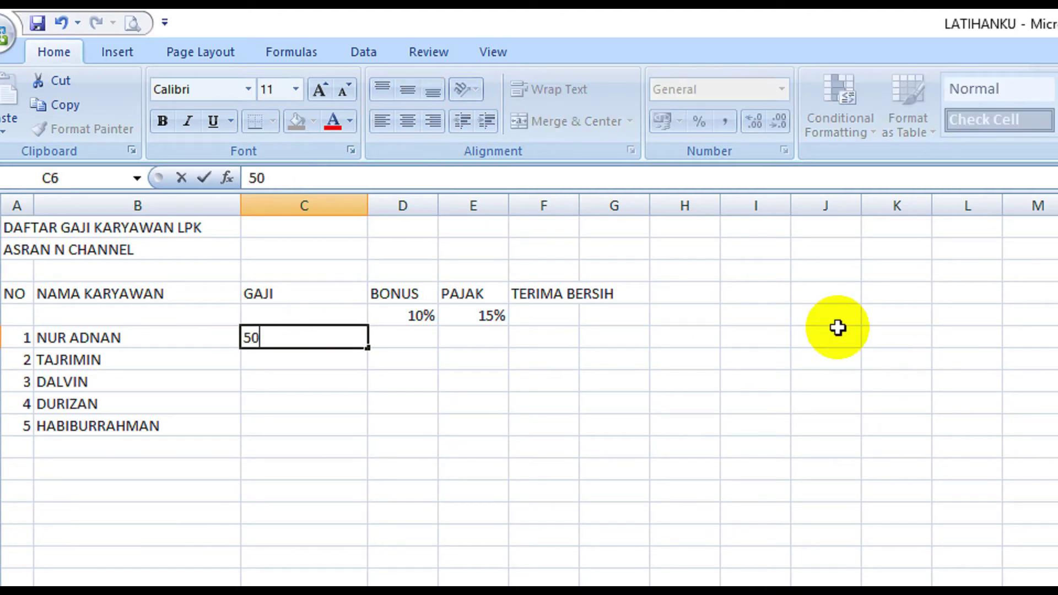
{"action": "type", "text": "0000"}
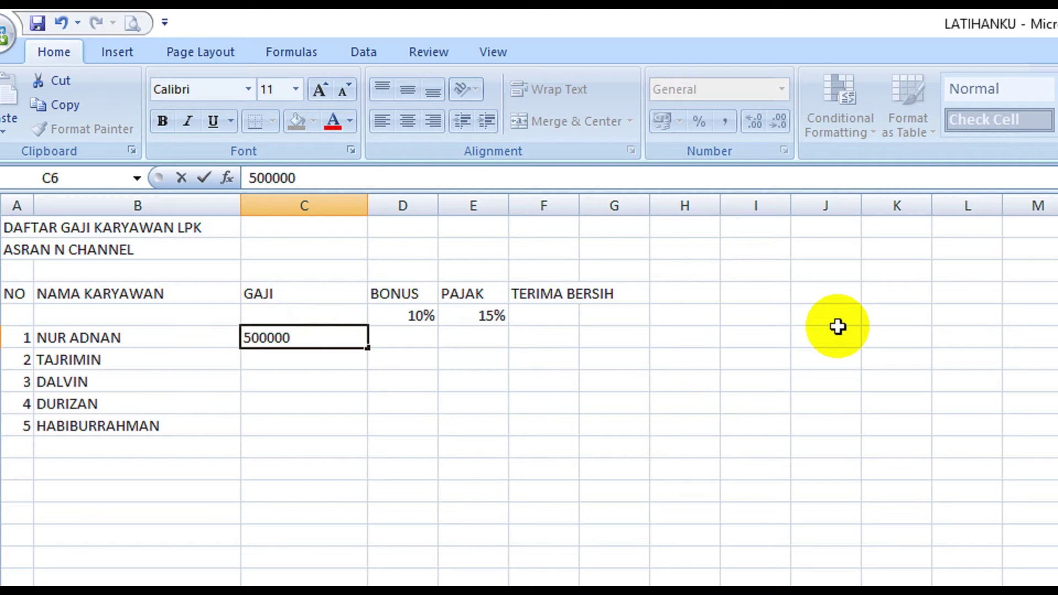
{"action": "key", "text": "Return"}
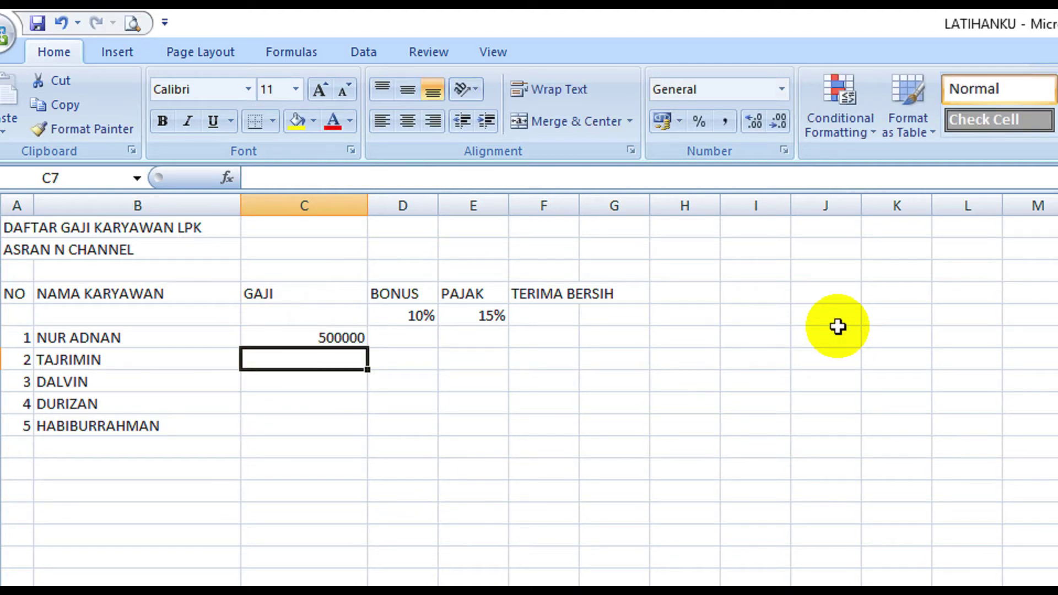
{"action": "type", "text": "400"}
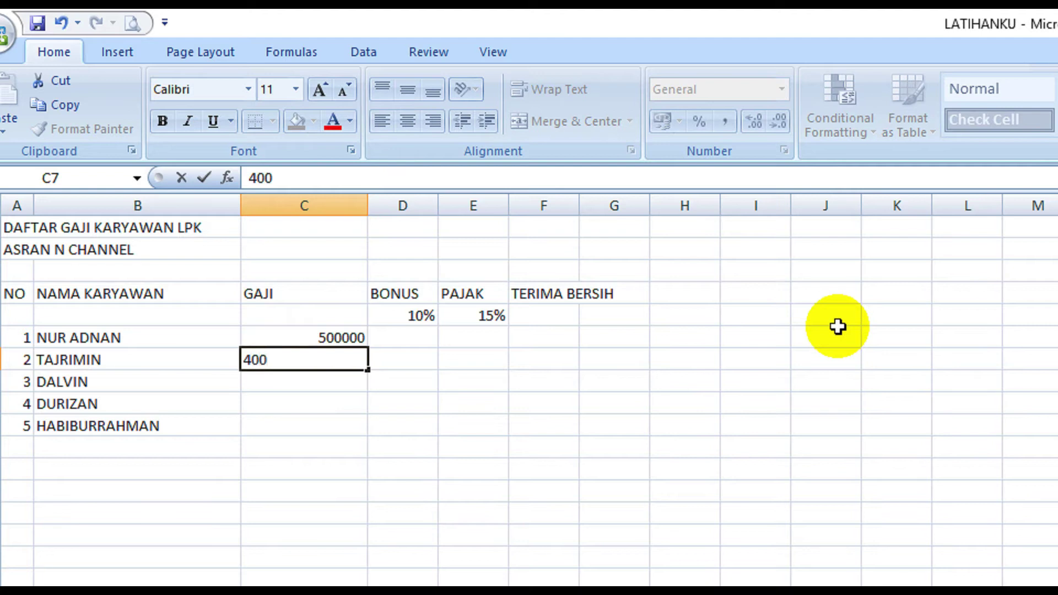
{"action": "type", "text": "000"}
{"action": "key", "text": "Return"}
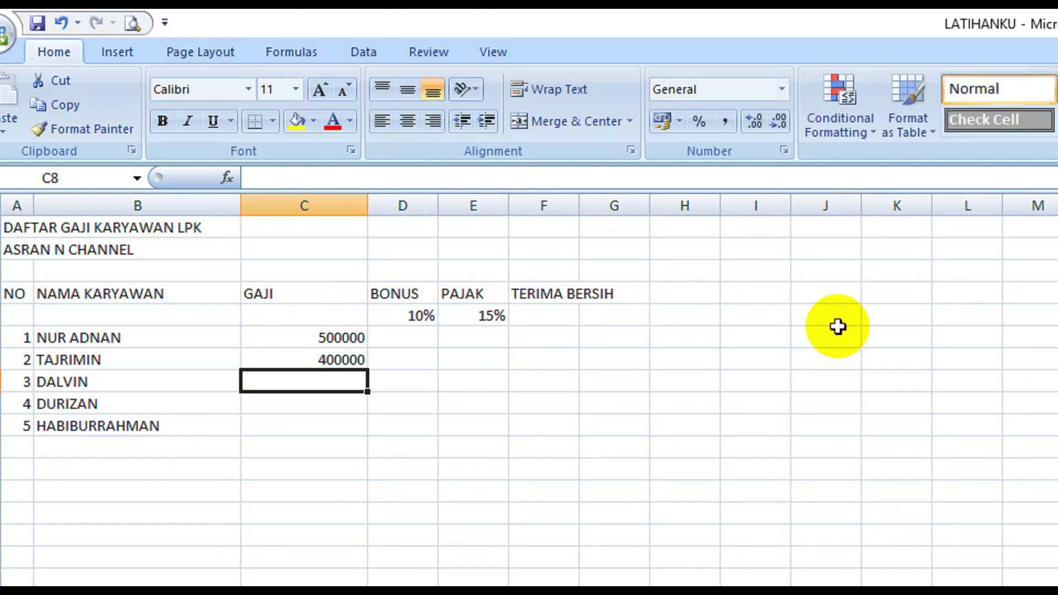
{"action": "type", "text": "300000"}
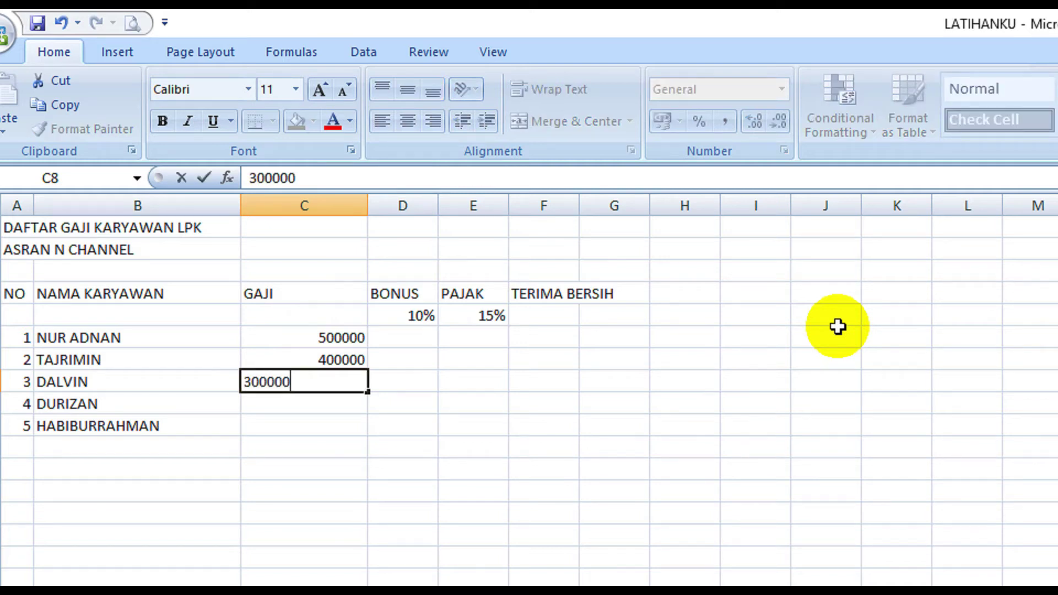
{"action": "key", "text": "Return"}
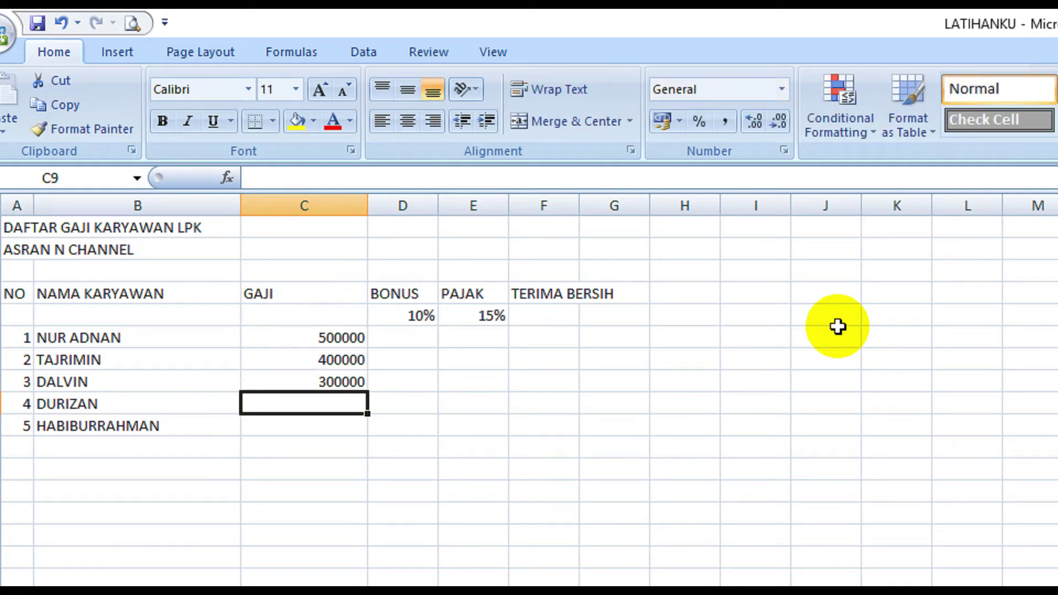
{"action": "type", "text": "25000"}
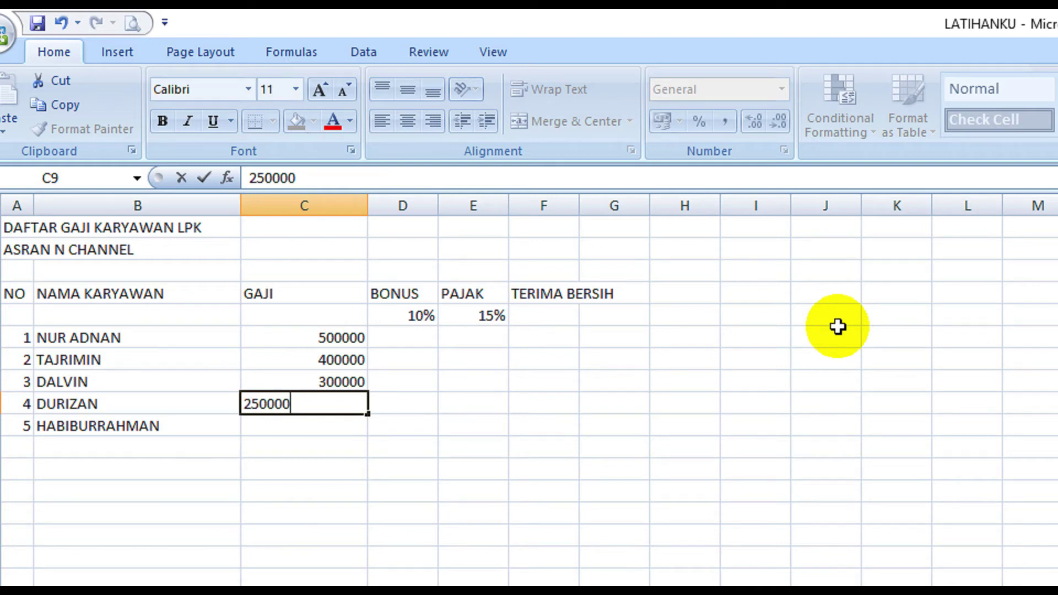
{"action": "type", "text": "0"}
{"action": "key", "text": "Return"}
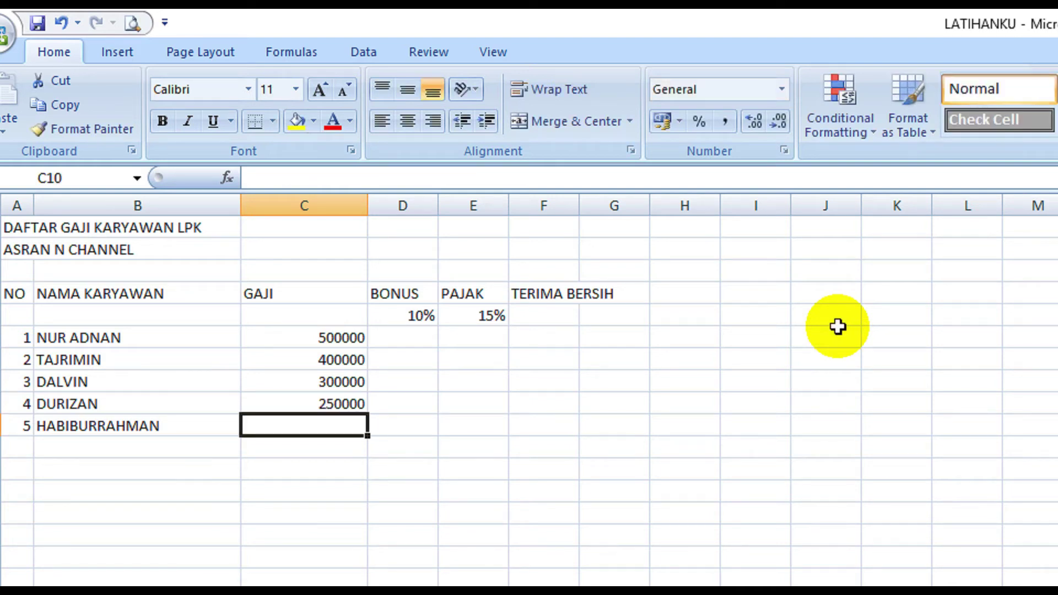
{"action": "type", "text": "2"}
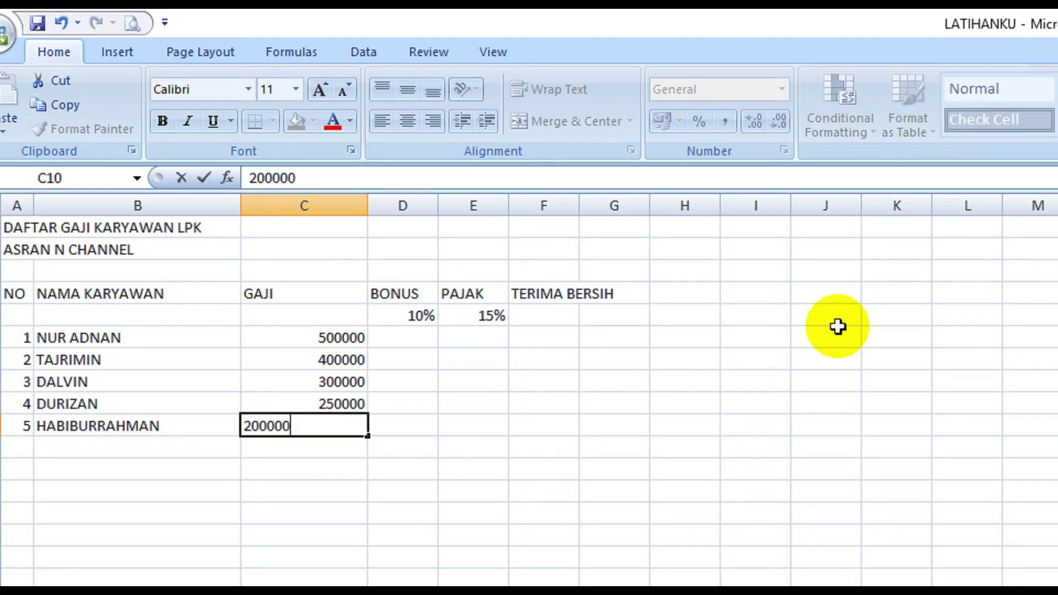
{"action": "type", "text": "00000"}
{"action": "key", "text": "Return"}
Widen the BONUS, PAJAK and TERIMA BERSIH columns D, E and F.
{"action": "left_click_drag", "start_coordinate": [439, 206], "coordinate": [511, 212]}
{"action": "left_click_drag", "start_coordinate": [583, 209], "coordinate": [622, 213]}
{"action": "left_click_drag", "start_coordinate": [693, 208], "coordinate": [762, 222]}
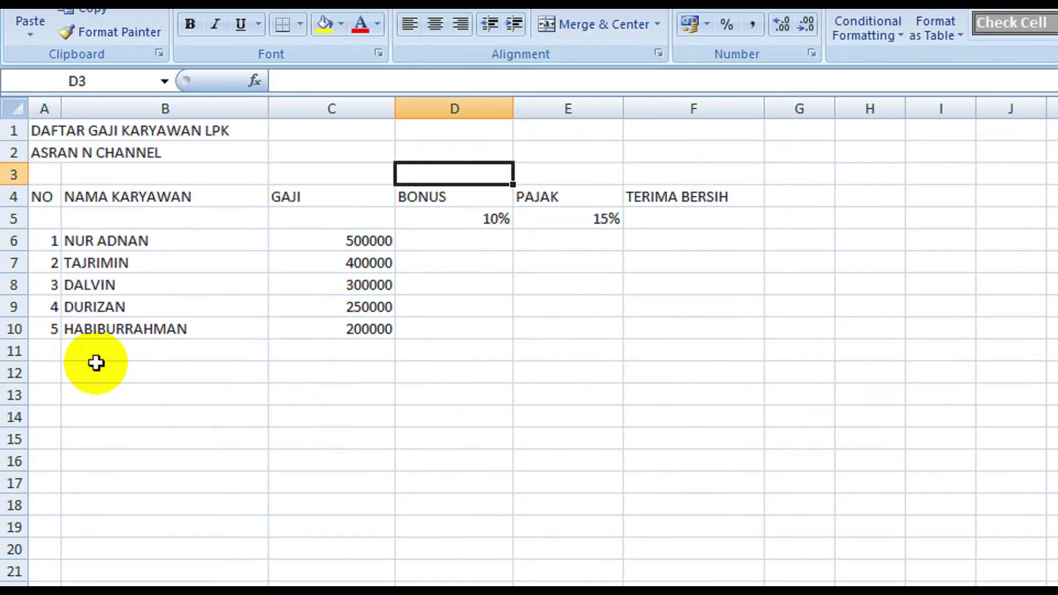
Label A11 and A12 as JUMLAH and RATA-RATA.
{"action": "left_click", "coordinate": [92, 351]}
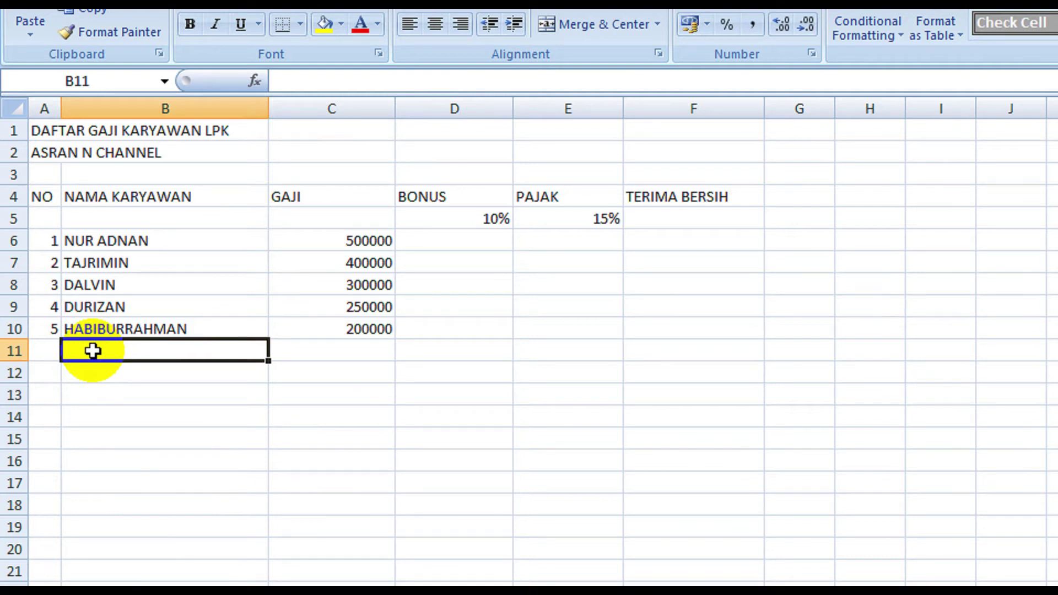
{"action": "left_click", "coordinate": [43, 358]}
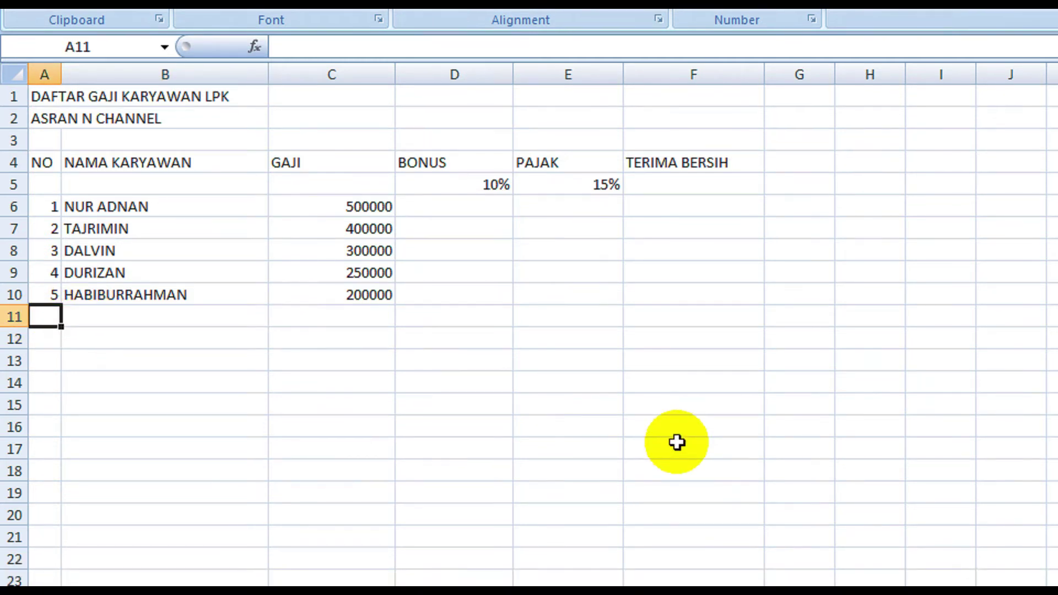
{"action": "type", "text": "JU"}
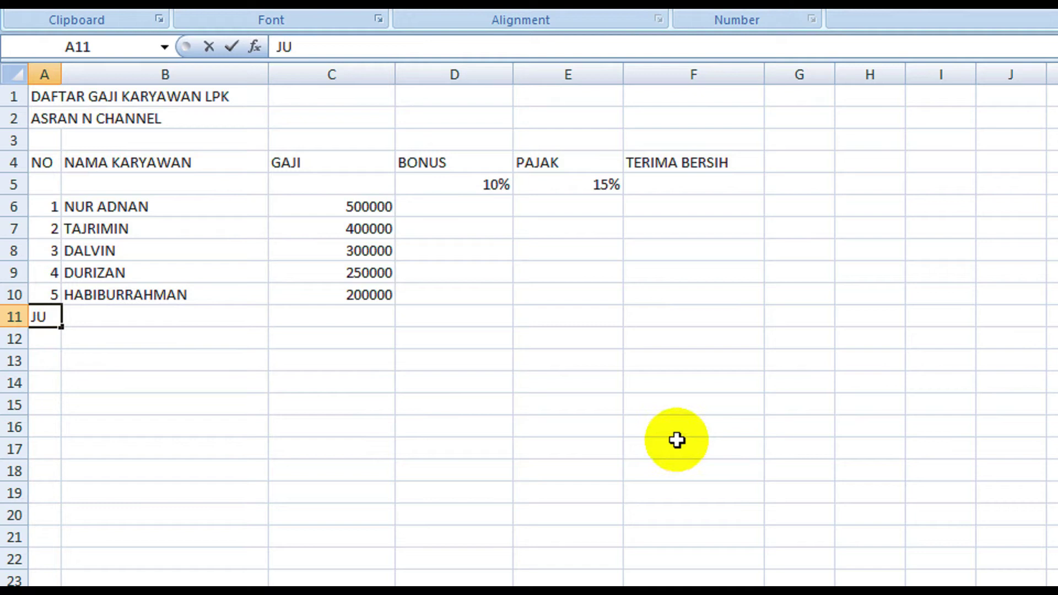
{"action": "type", "text": "MLAH"}
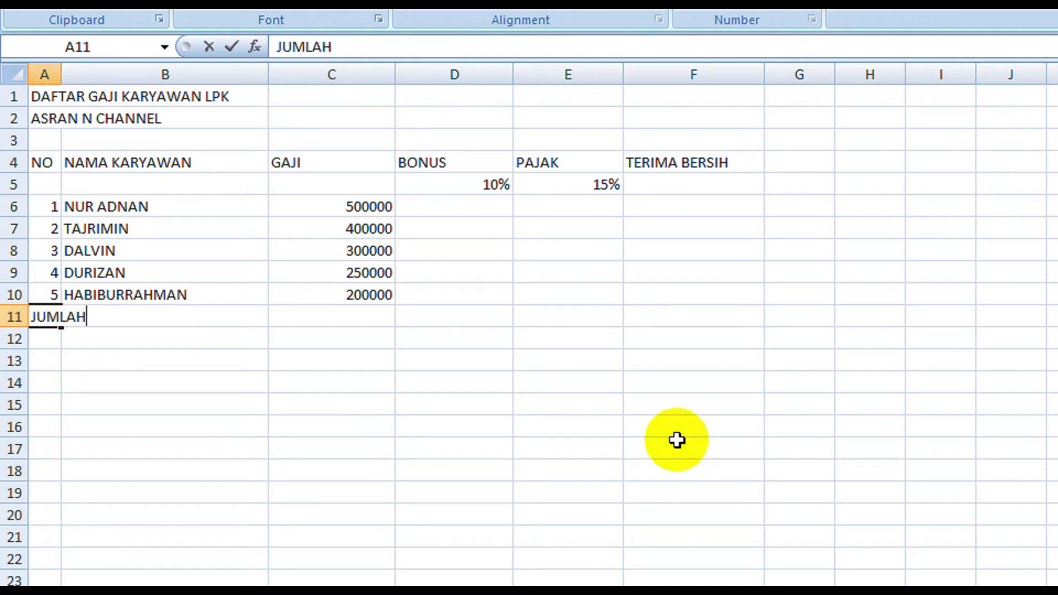
{"action": "key", "text": "Return"}
{"action": "type", "text": "RATA"}
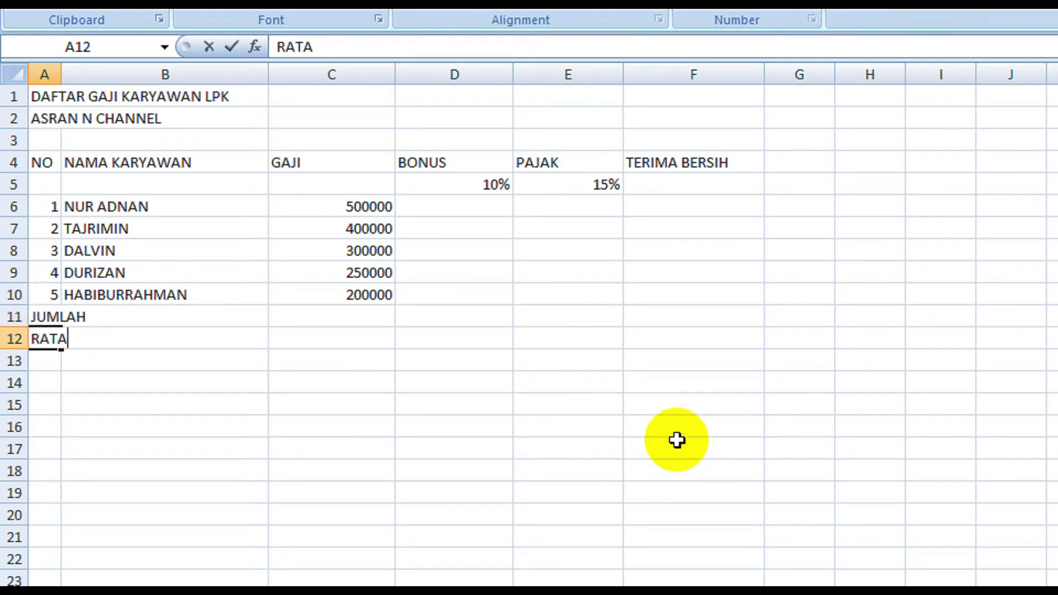
{"action": "type", "text": "-RATA"}
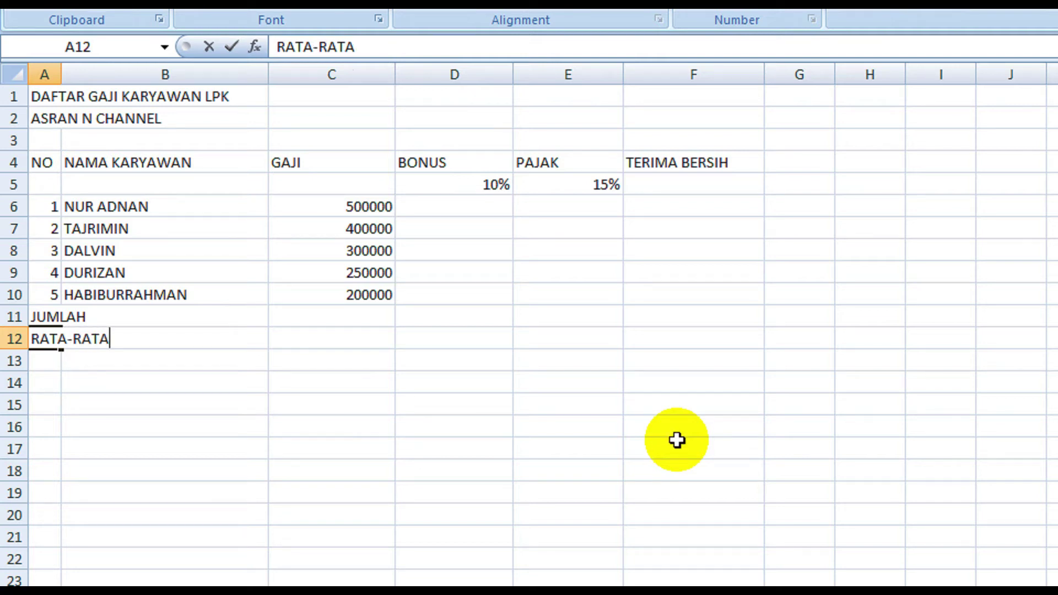
{"action": "key", "text": "Return"}
Add the TERIMA MAKSIMUM and TERIMA MINIMUM labels in A13 and A14.
{"action": "type", "text": "TERIMA"}
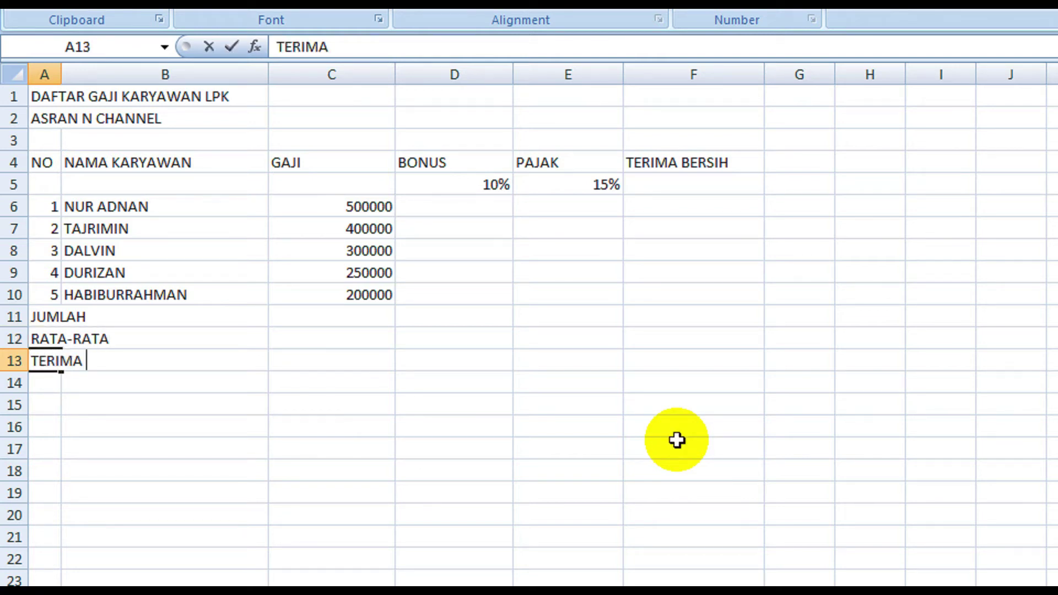
{"action": "type", "text": " MAKS"}
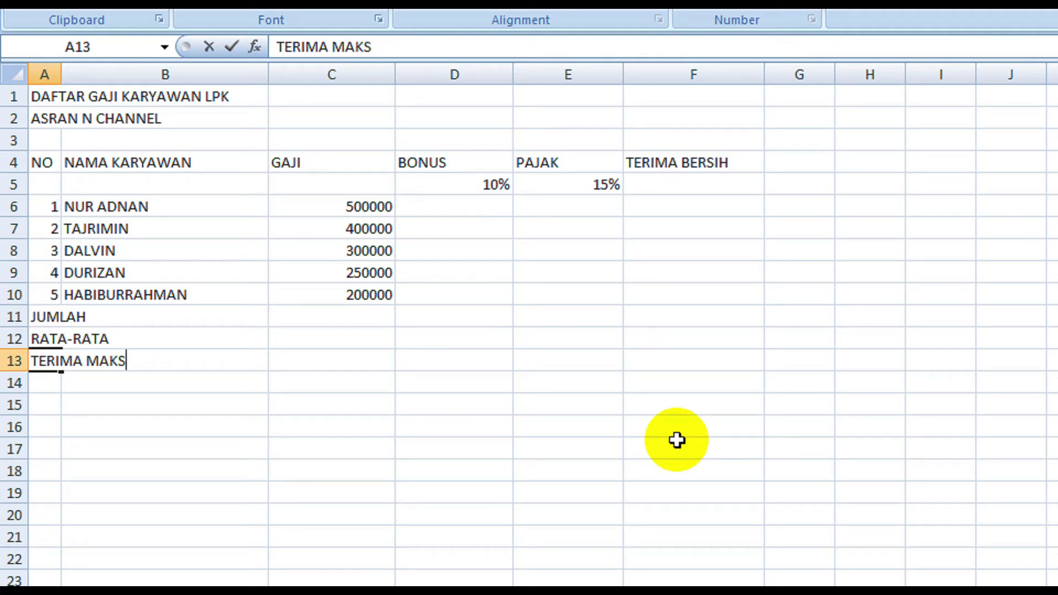
{"action": "type", "text": "IMUM"}
{"action": "key", "text": "Return"}
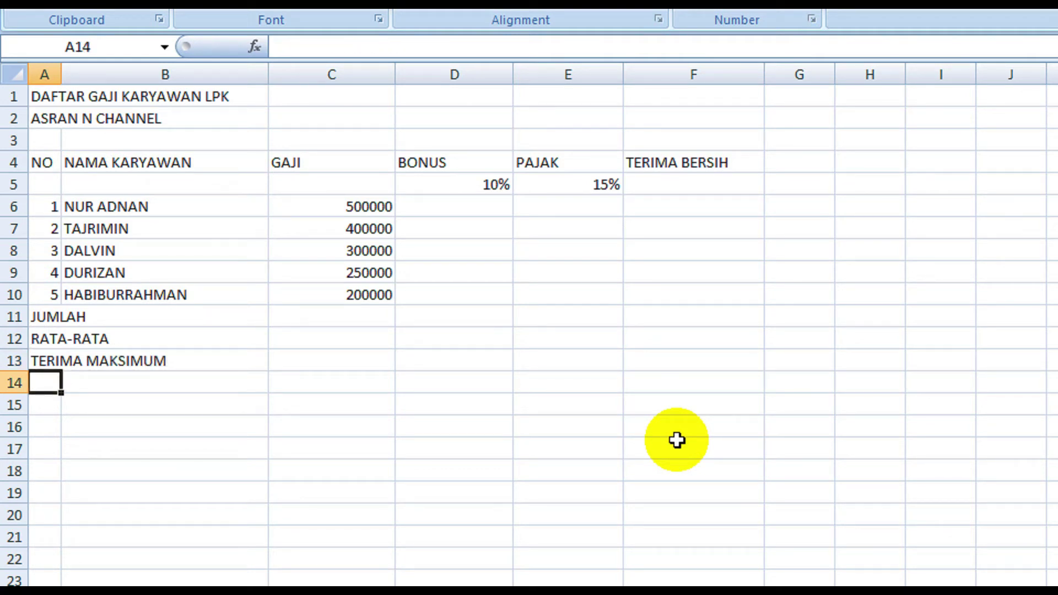
{"action": "type", "text": "TERIMA "}
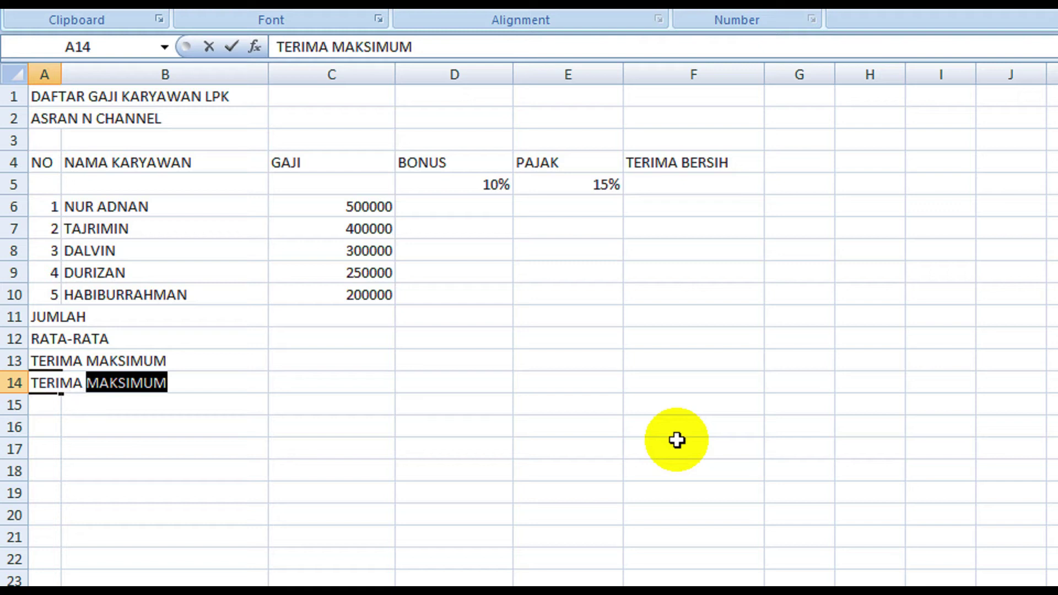
{"action": "type", "text": "MINIMUM"}
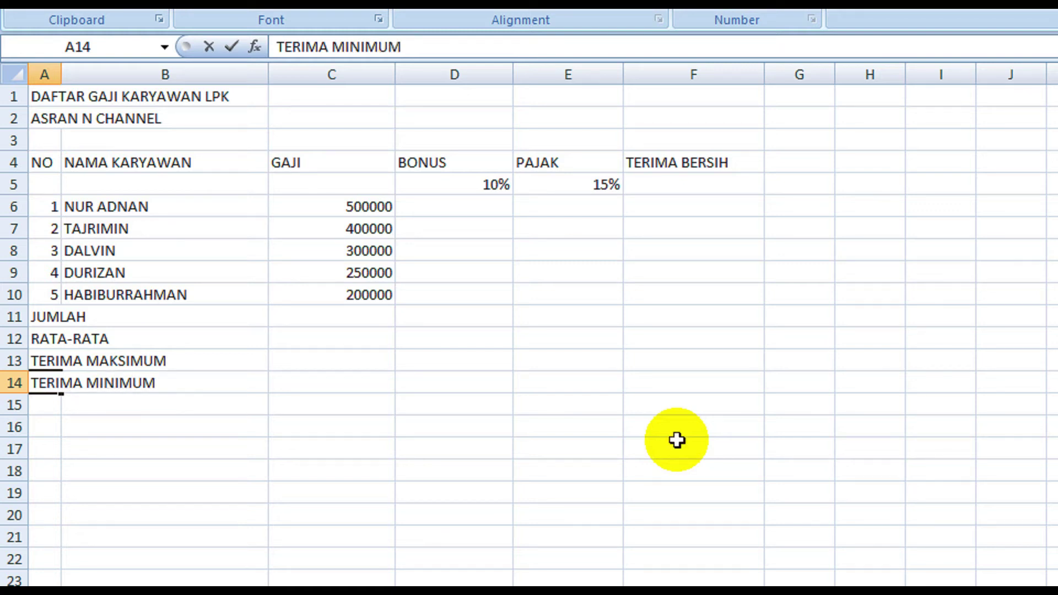
{"action": "key", "text": "Return"}
{"action": "key", "text": "Right"}
{"action": "key", "text": "Right"}
{"action": "key", "text": "Up"}
{"action": "key", "text": "Up"}
{"action": "key", "text": "Up"}
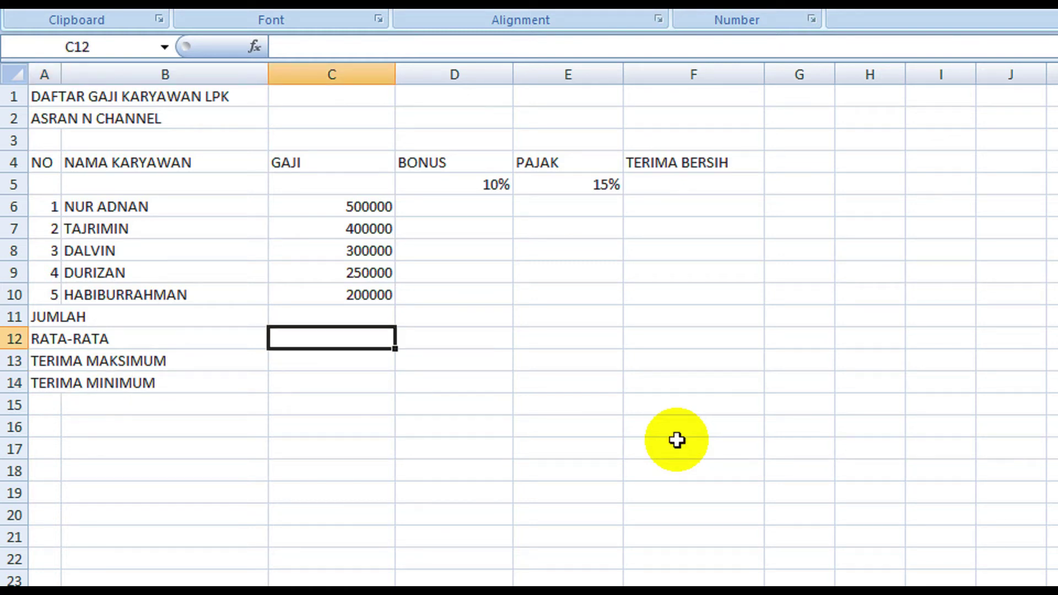
{"action": "left_click", "coordinate": [302, 406]}
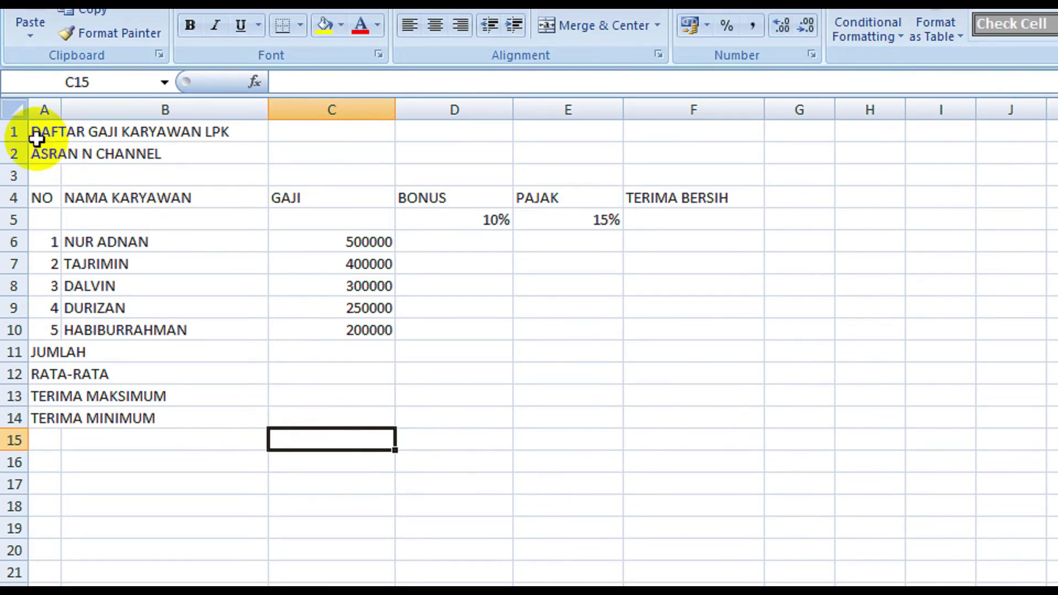
Merge and centre the title across A1:F1, bold, at size 18.
{"action": "left_click_drag", "start_coordinate": [41, 93], "coordinate": [382, 92]}
{"action": "left_click_drag", "start_coordinate": [382, 154], "coordinate": [747, 154]}
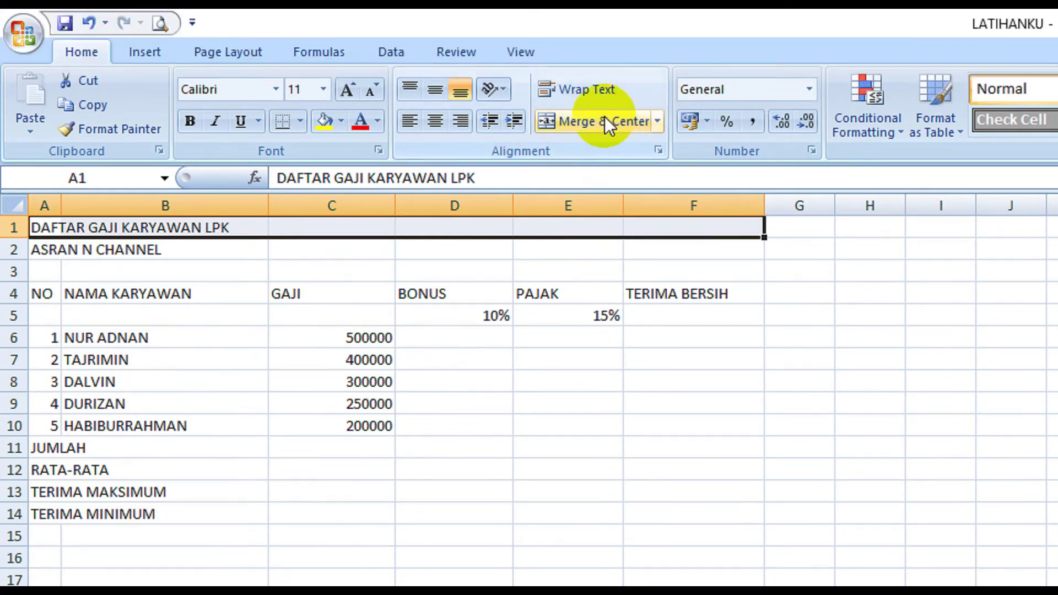
{"action": "left_click", "coordinate": [606, 120]}
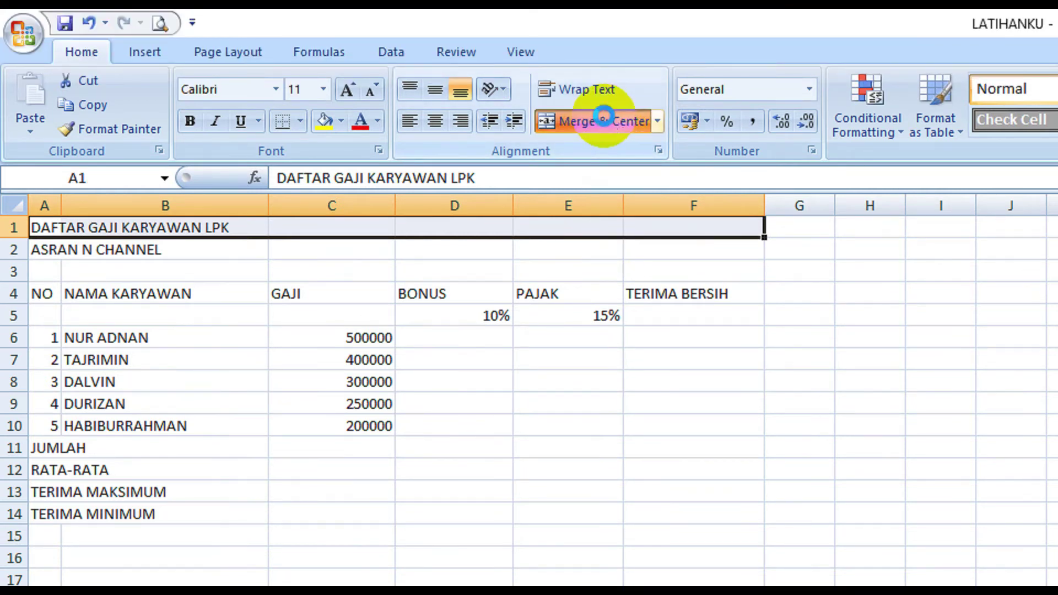
{"action": "left_click", "coordinate": [190, 122]}
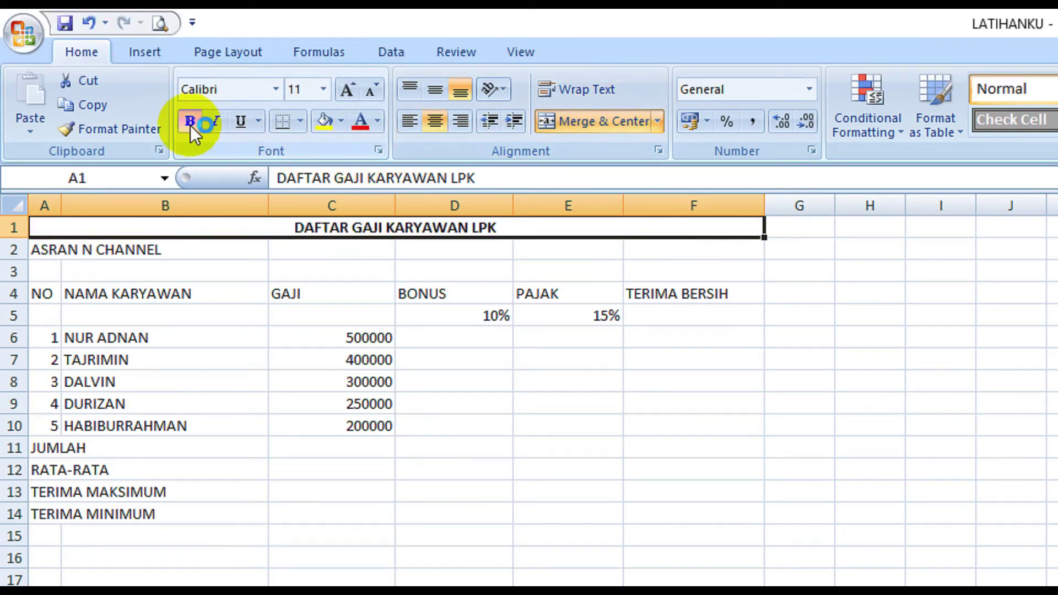
{"action": "left_click", "coordinate": [323, 90]}
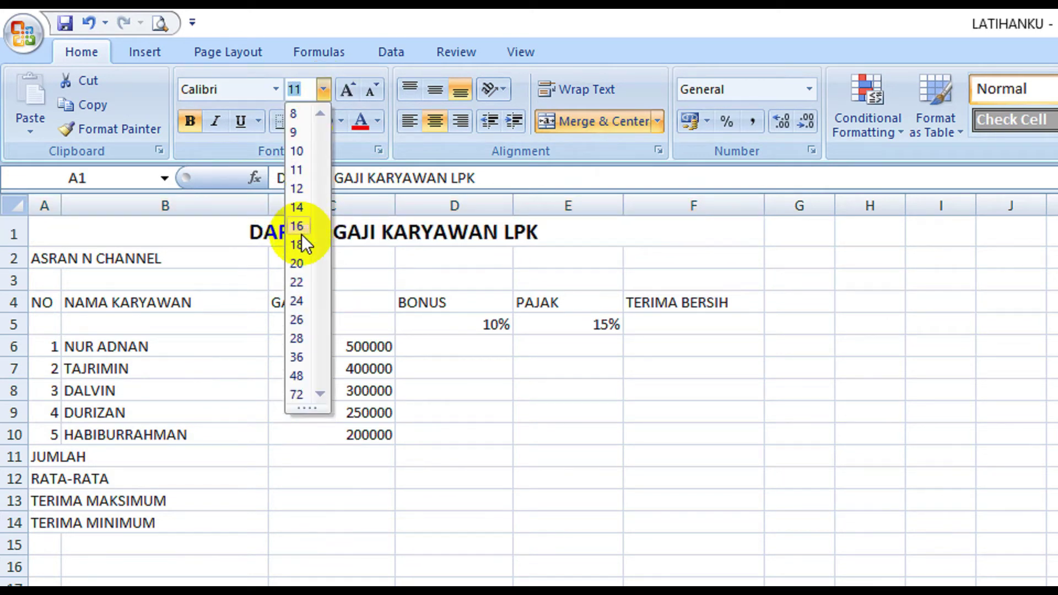
{"action": "left_click", "coordinate": [303, 246]}
Merge and centre the channel subtitle across A2:F2, size 18, bold, middle-aligned.
{"action": "left_click_drag", "start_coordinate": [53, 263], "coordinate": [675, 258]}
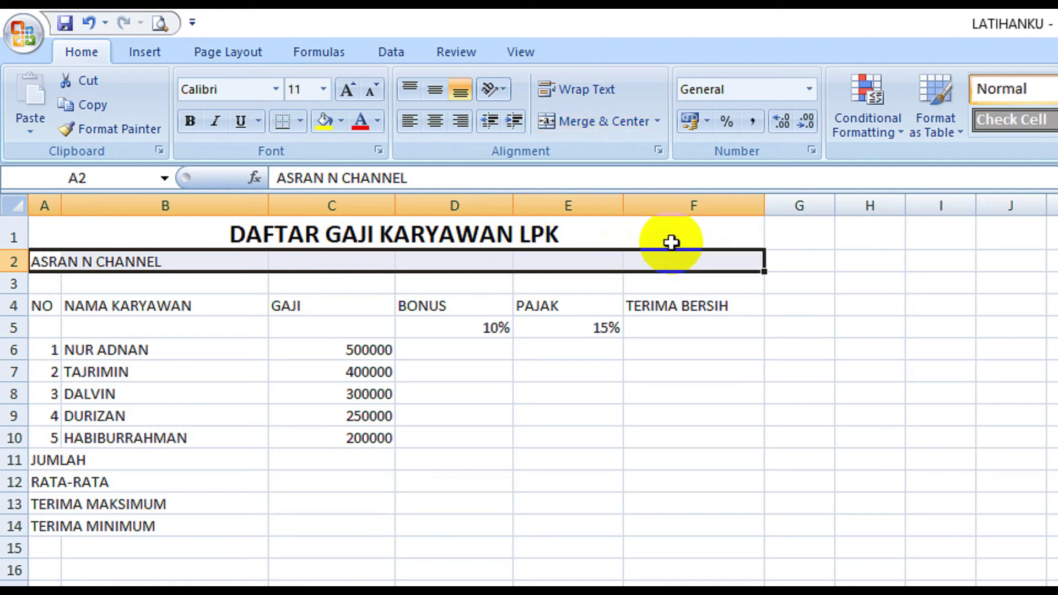
{"action": "left_click", "coordinate": [573, 124]}
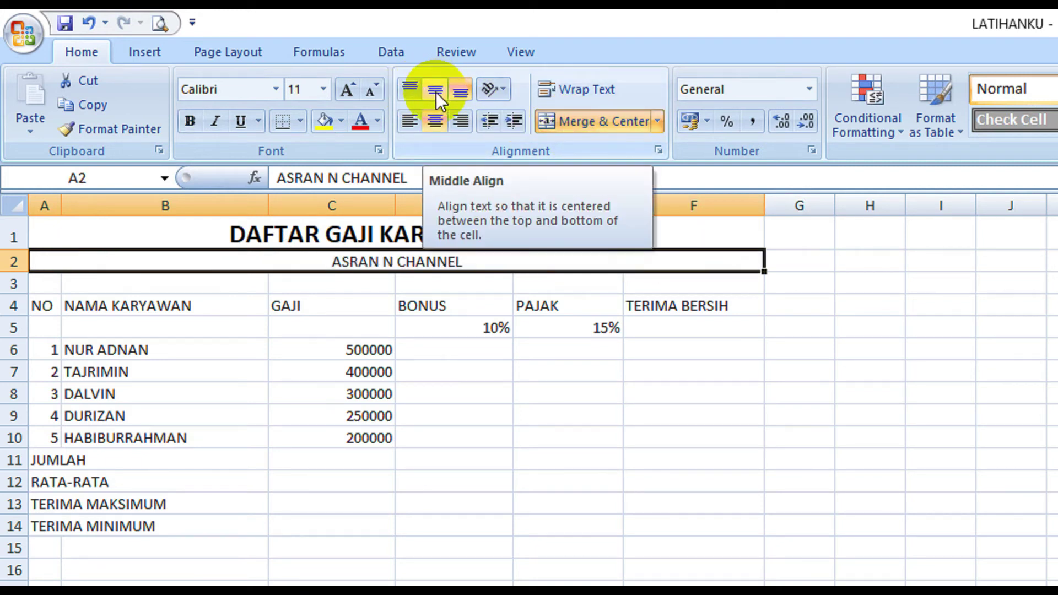
{"action": "left_click", "coordinate": [323, 87]}
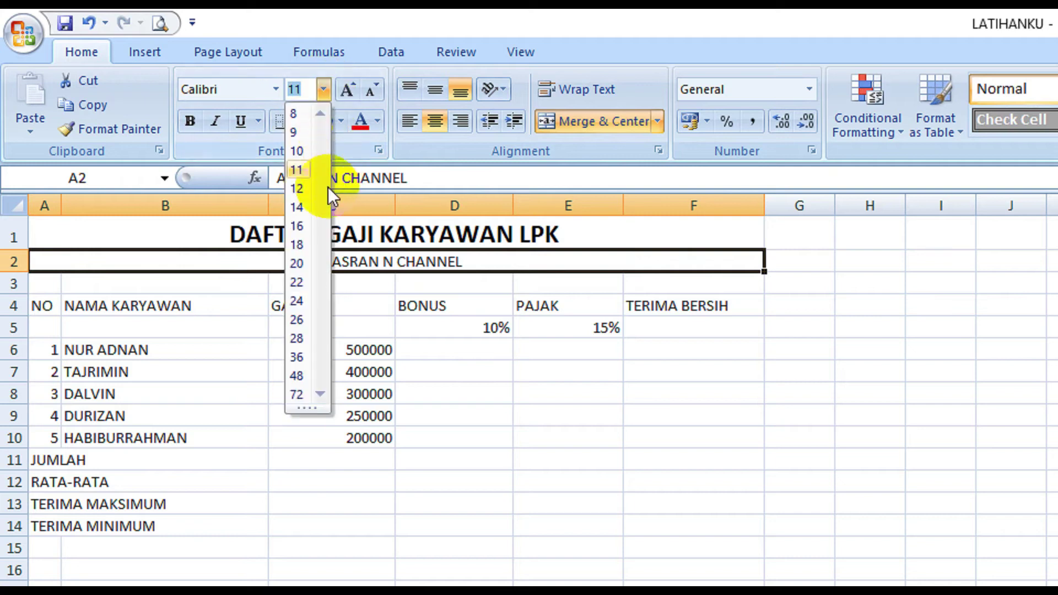
{"action": "left_click", "coordinate": [297, 244]}
{"action": "left_click", "coordinate": [192, 121]}
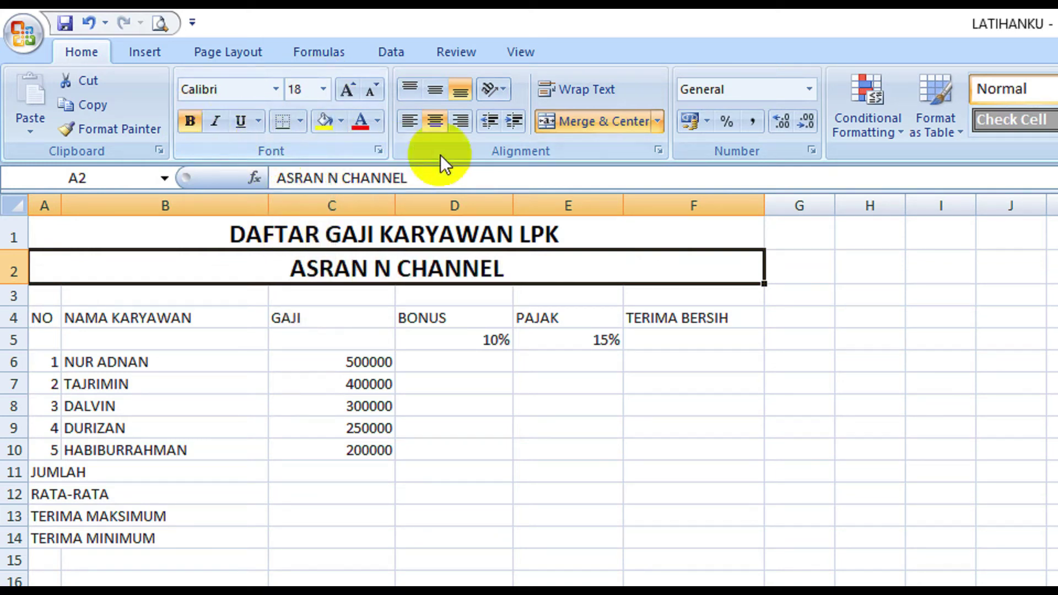
{"action": "left_click", "coordinate": [435, 92]}
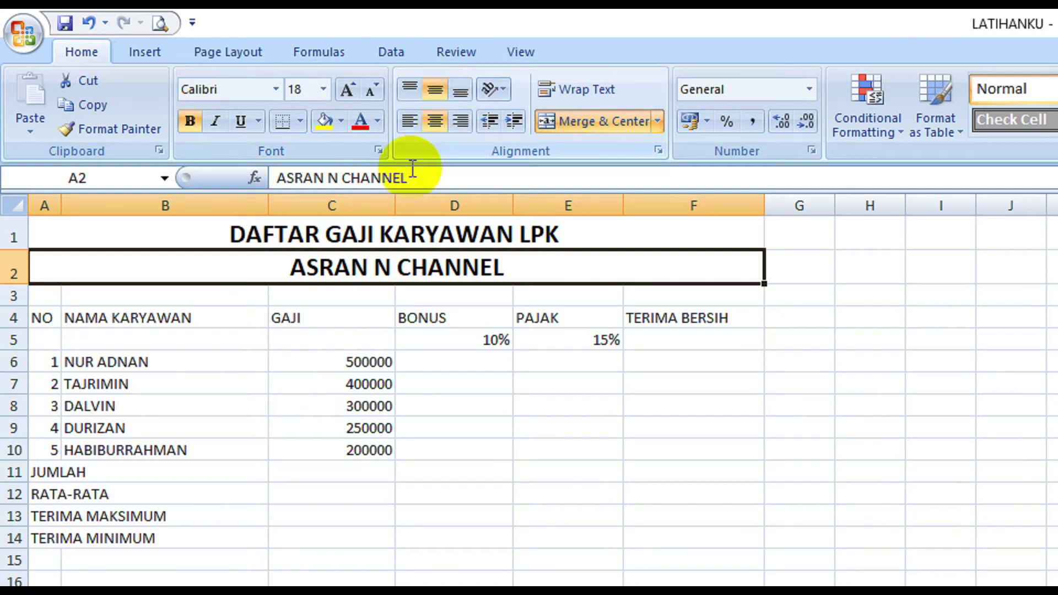
Middle-align the merged title row.
{"action": "left_click", "coordinate": [378, 236]}
{"action": "left_click", "coordinate": [435, 92]}
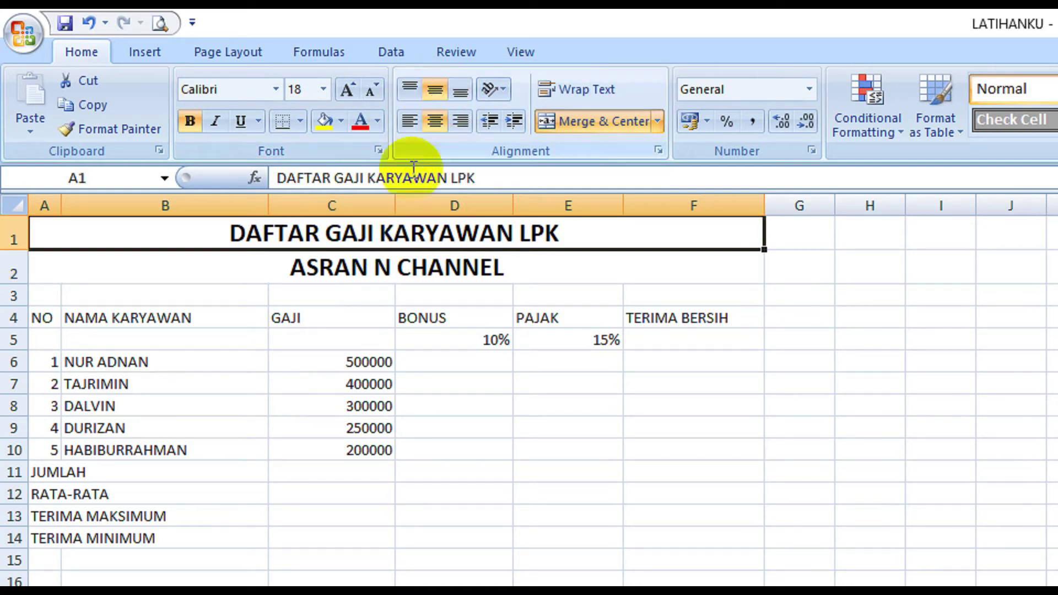
{"action": "left_click_drag", "start_coordinate": [41, 318], "coordinate": [675, 309]}
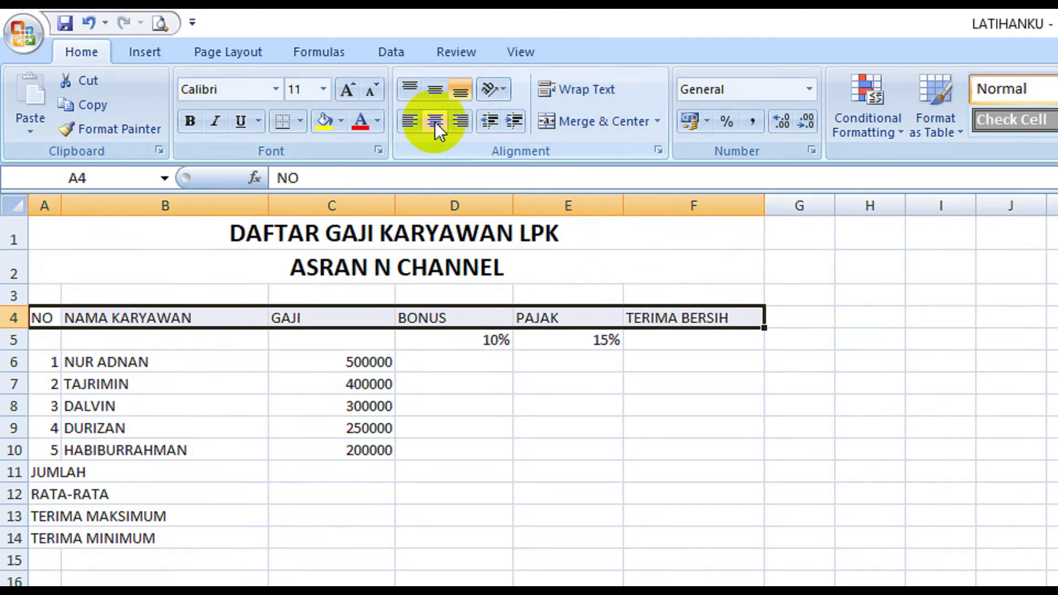
Make the A4:F4 column headings bold and centred horizontally and vertically.
{"action": "left_click", "coordinate": [435, 119]}
{"action": "left_click", "coordinate": [435, 88]}
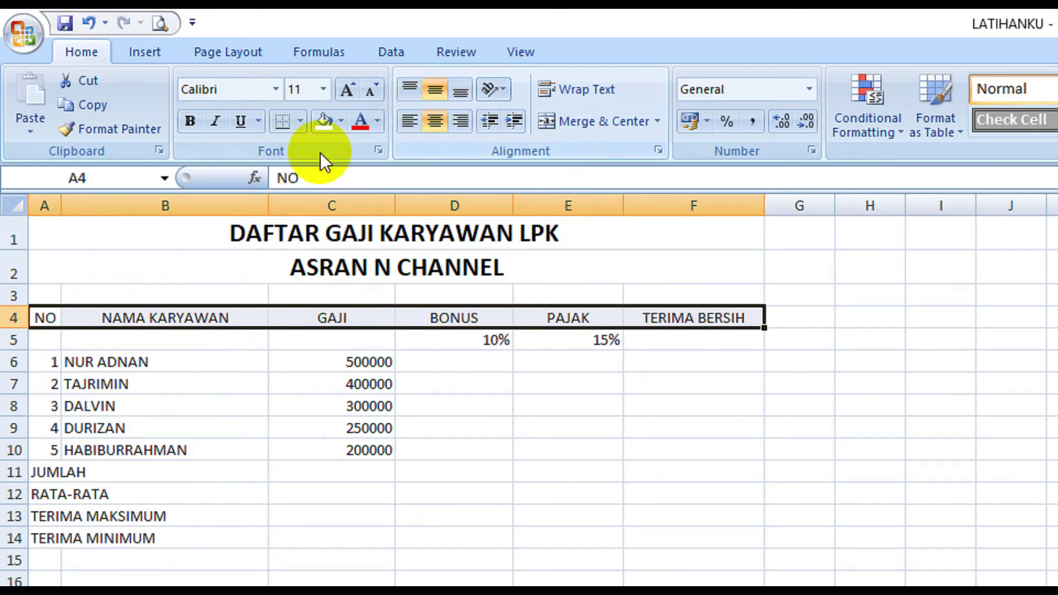
{"action": "left_click", "coordinate": [190, 121]}
{"action": "left_click", "coordinate": [165, 387]}
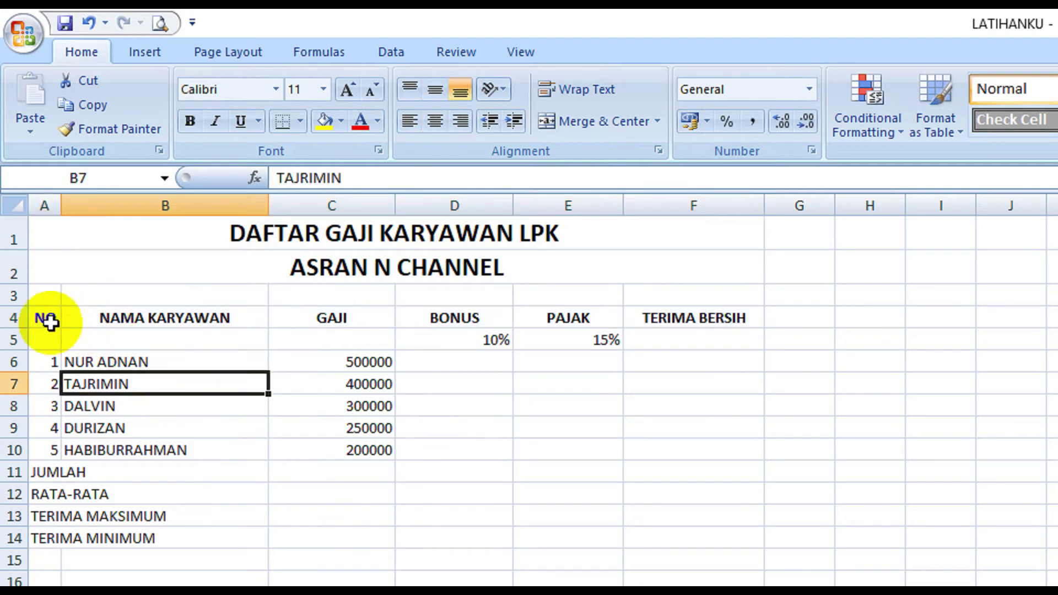
Merge the NO, NAMA KARYAWAN, GAJI and TERIMA BERSIH headings across rows 4 and 5.
{"action": "left_click_drag", "start_coordinate": [42, 316], "coordinate": [41, 338]}
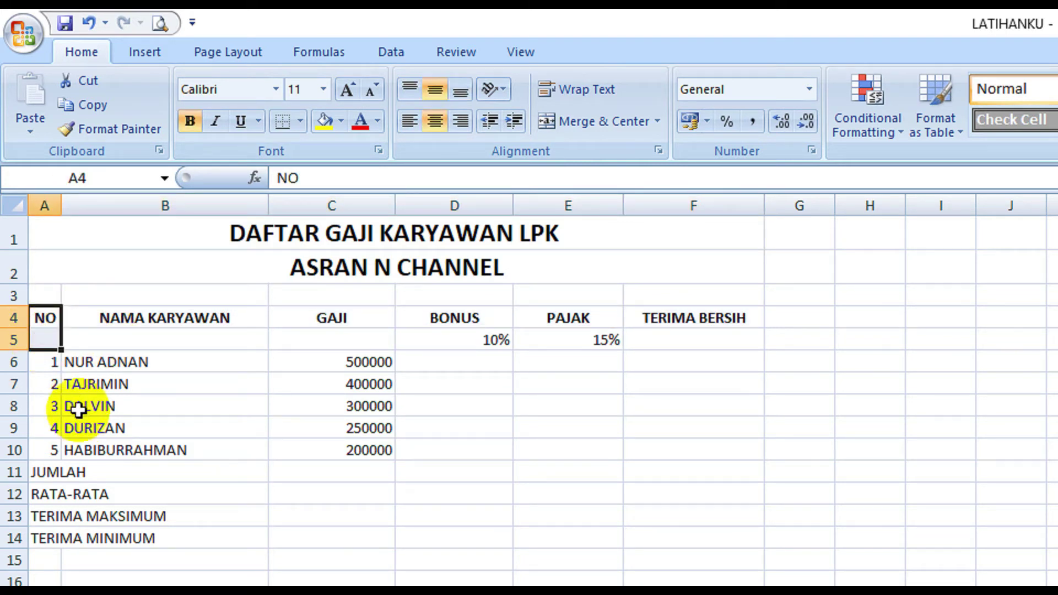
{"action": "left_click", "coordinate": [591, 127]}
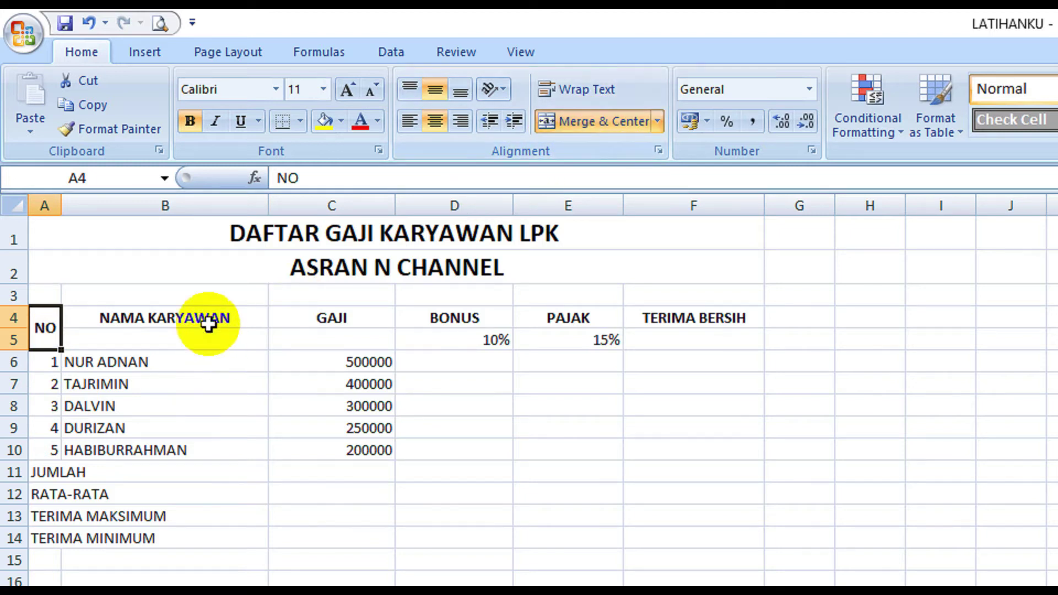
{"action": "left_click_drag", "start_coordinate": [212, 318], "coordinate": [203, 330]}
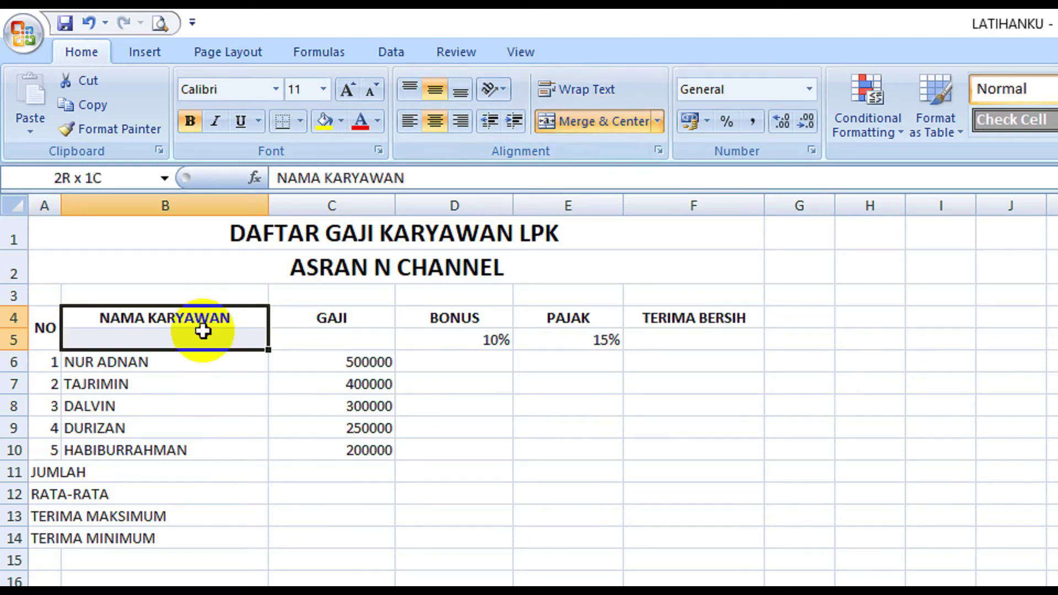
{"action": "left_click", "coordinate": [600, 122]}
{"action": "left_click_drag", "start_coordinate": [334, 320], "coordinate": [331, 341]}
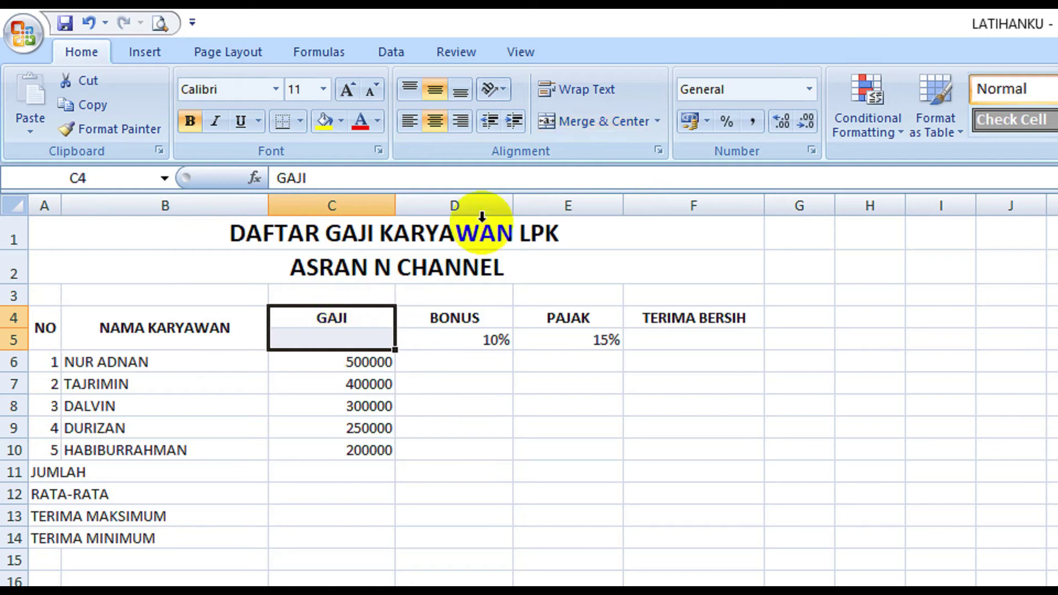
{"action": "left_click", "coordinate": [596, 128]}
{"action": "left_click_drag", "start_coordinate": [677, 315], "coordinate": [686, 336]}
{"action": "left_click", "coordinate": [596, 122]}
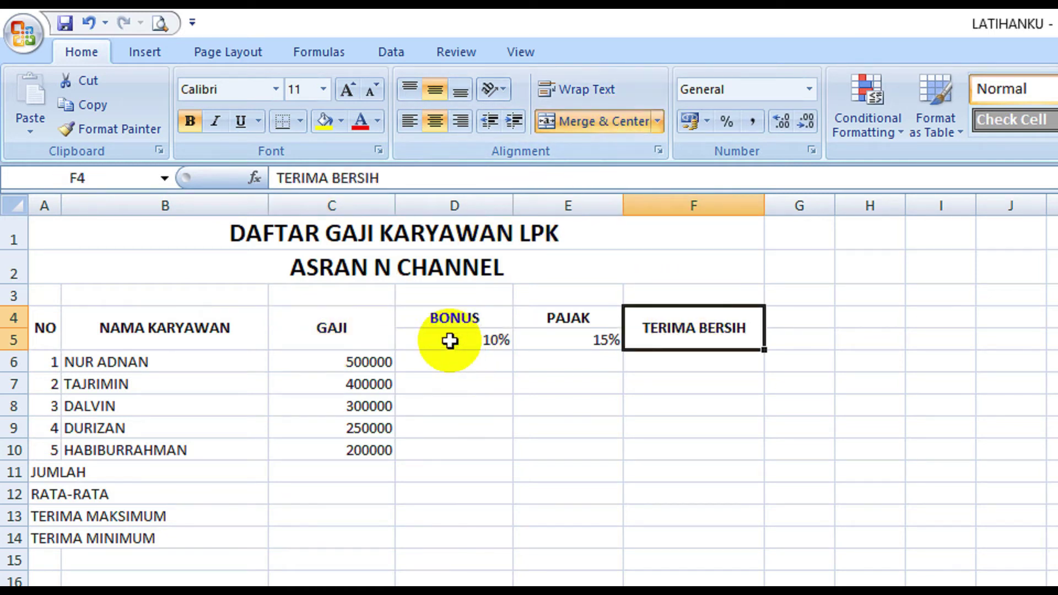
Centre the 10% and 15% rates and the employee numbers 1 to 5.
{"action": "left_click_drag", "start_coordinate": [449, 340], "coordinate": [601, 339]}
{"action": "left_click", "coordinate": [435, 121]}
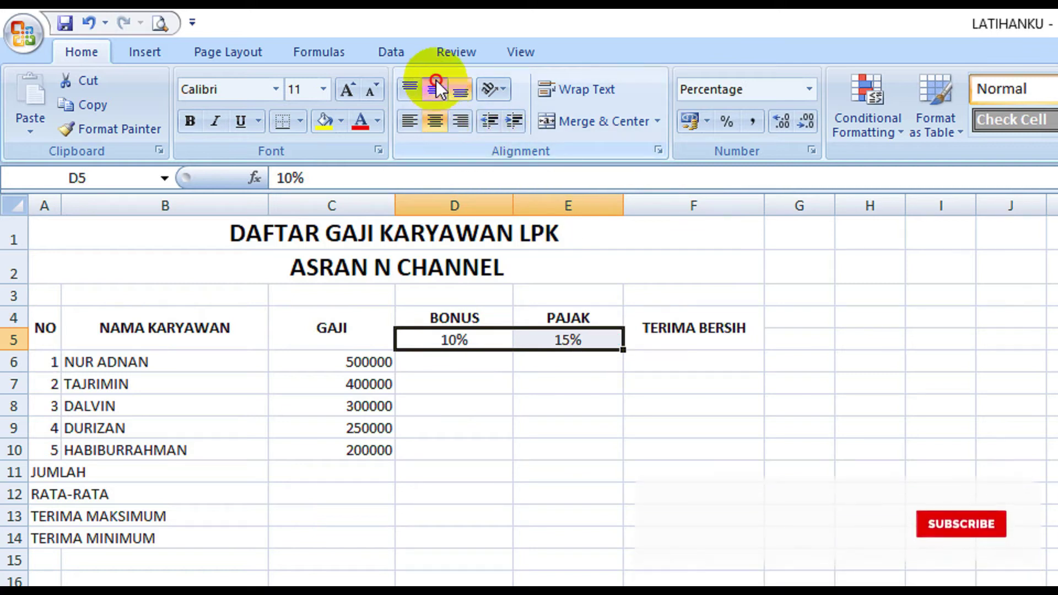
{"action": "left_click", "coordinate": [284, 328]}
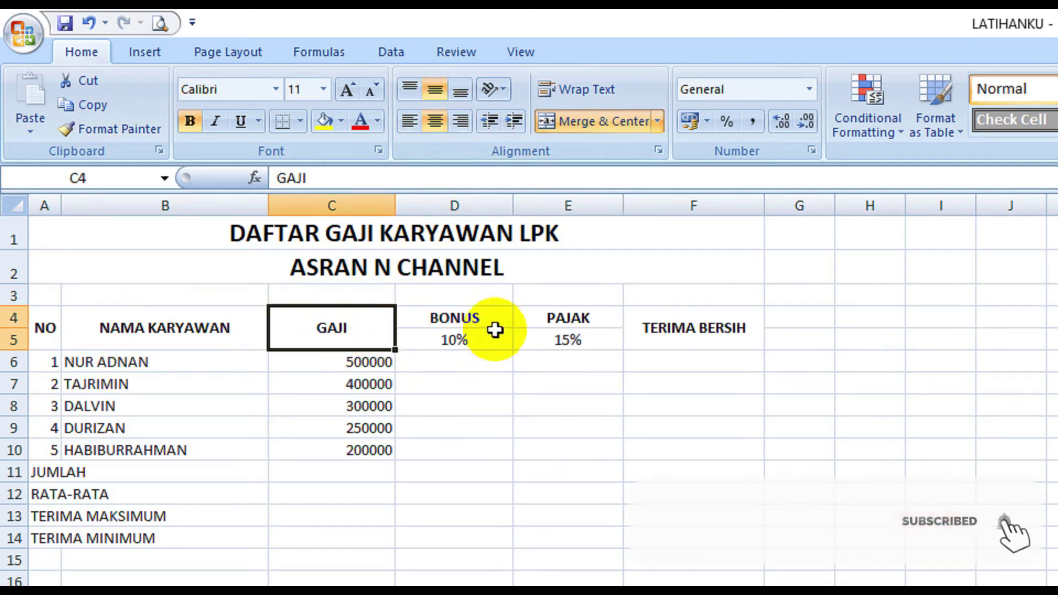
{"action": "left_click", "coordinate": [648, 336]}
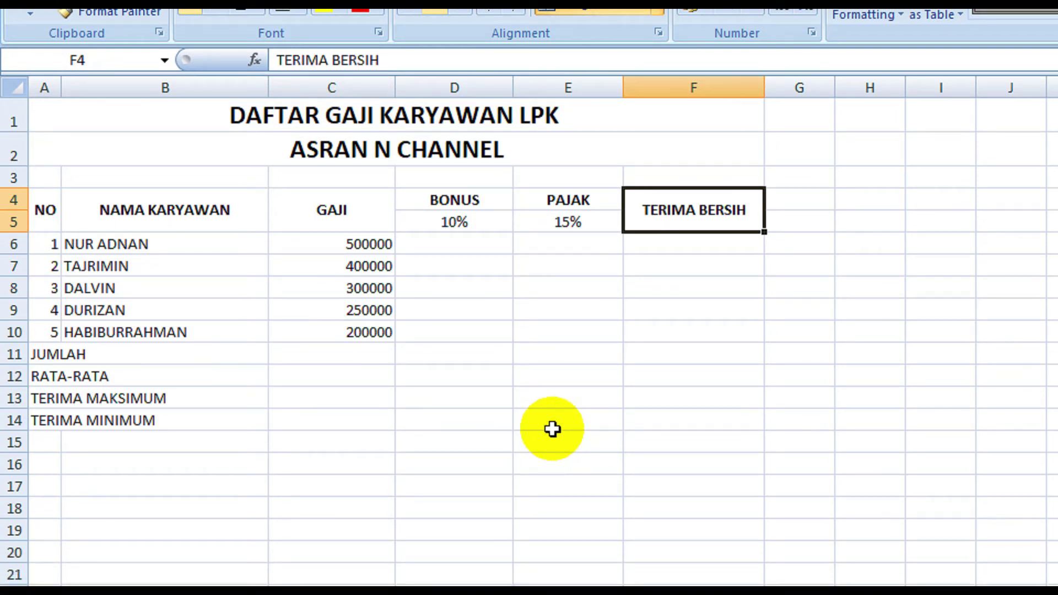
{"action": "left_click_drag", "start_coordinate": [44, 245], "coordinate": [44, 333]}
{"action": "left_click", "coordinate": [435, 3]}
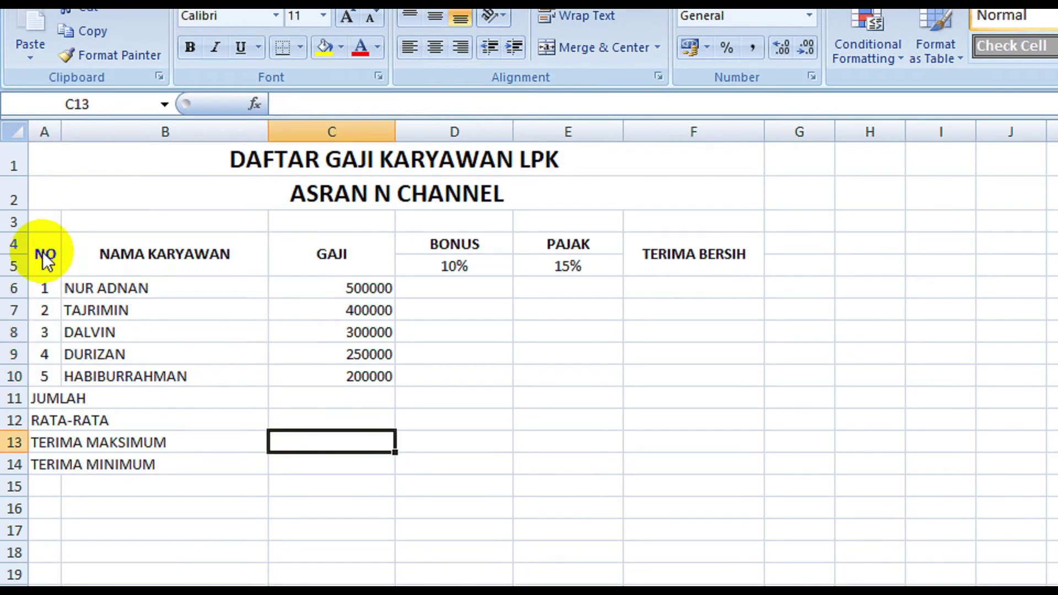
Give the whole A4:F14 salary table outline and inside borders through Format Cells.
{"action": "left_click_drag", "start_coordinate": [45, 259], "coordinate": [730, 472]}
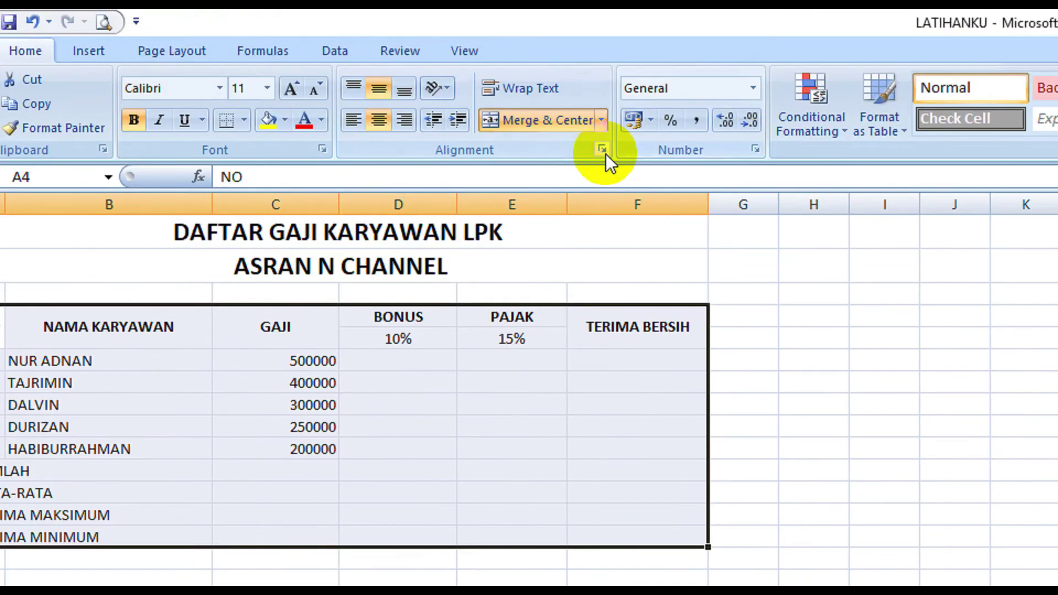
{"action": "left_click", "coordinate": [658, 46]}
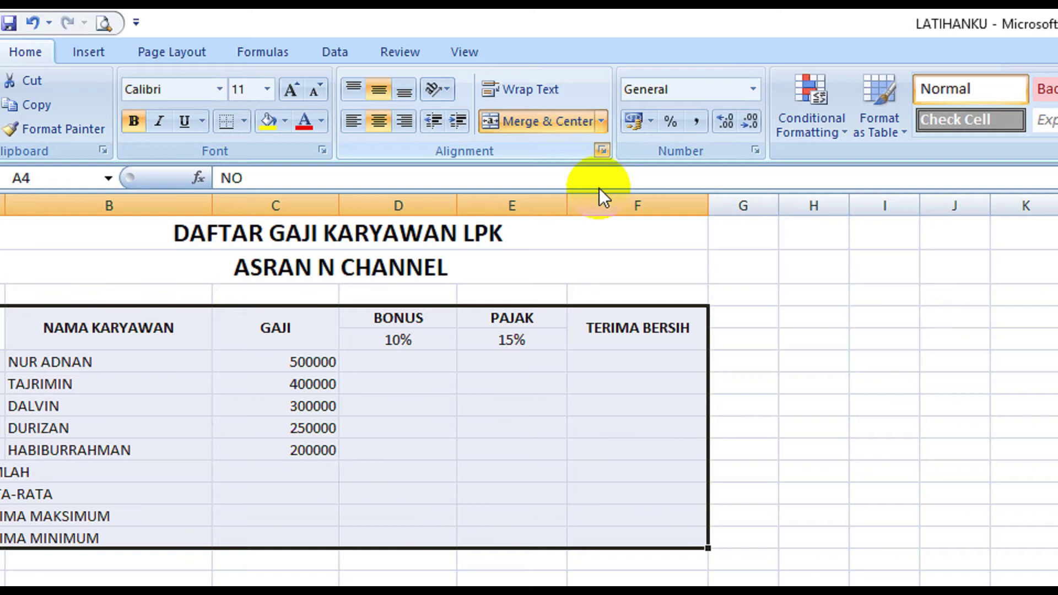
{"action": "left_click", "coordinate": [950, 371]}
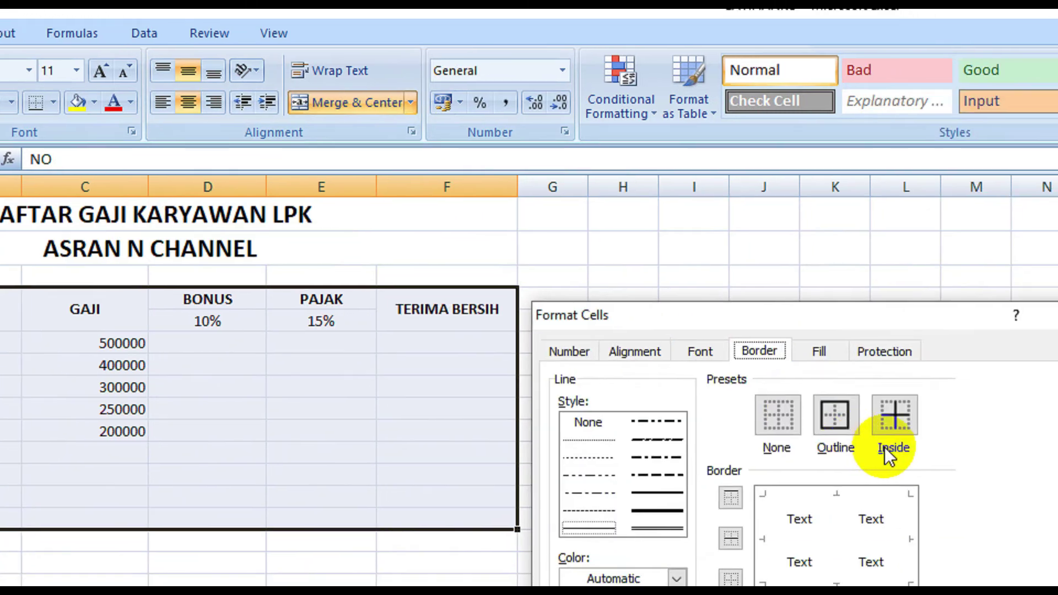
{"action": "left_click", "coordinate": [833, 414]}
{"action": "left_click", "coordinate": [894, 416]}
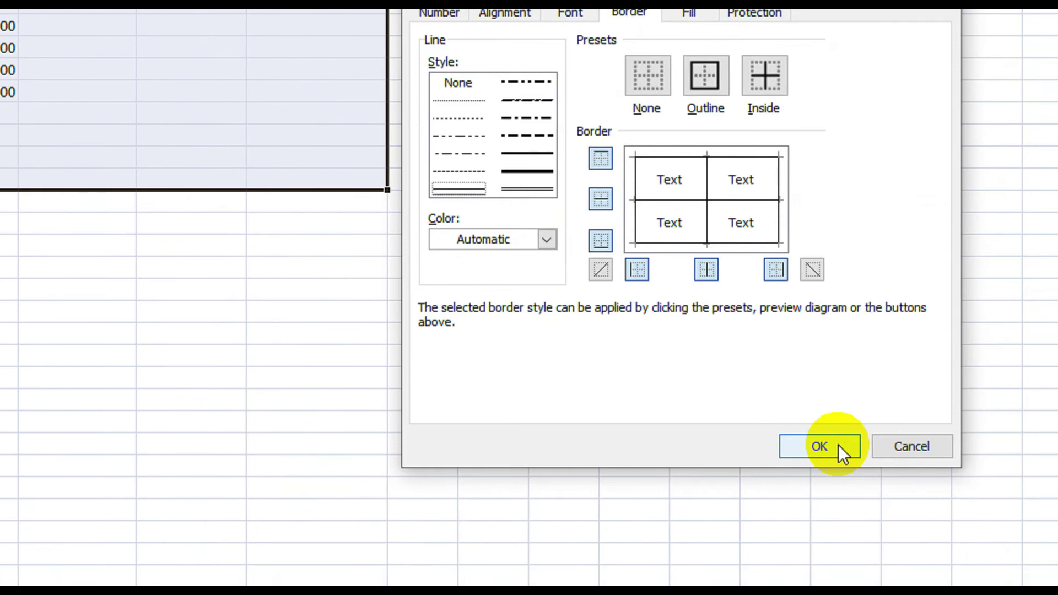
{"action": "left_click", "coordinate": [858, 502]}
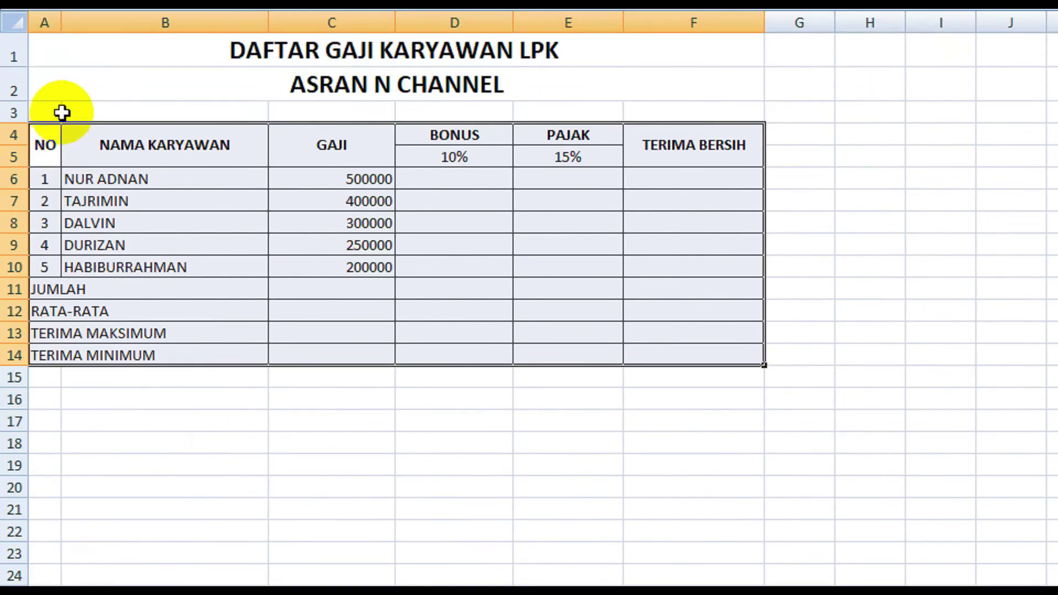
{"action": "left_click", "coordinate": [62, 112]}
Set the row height of table rows 6 to 14 to 20.
{"action": "left_click", "coordinate": [55, 55]}
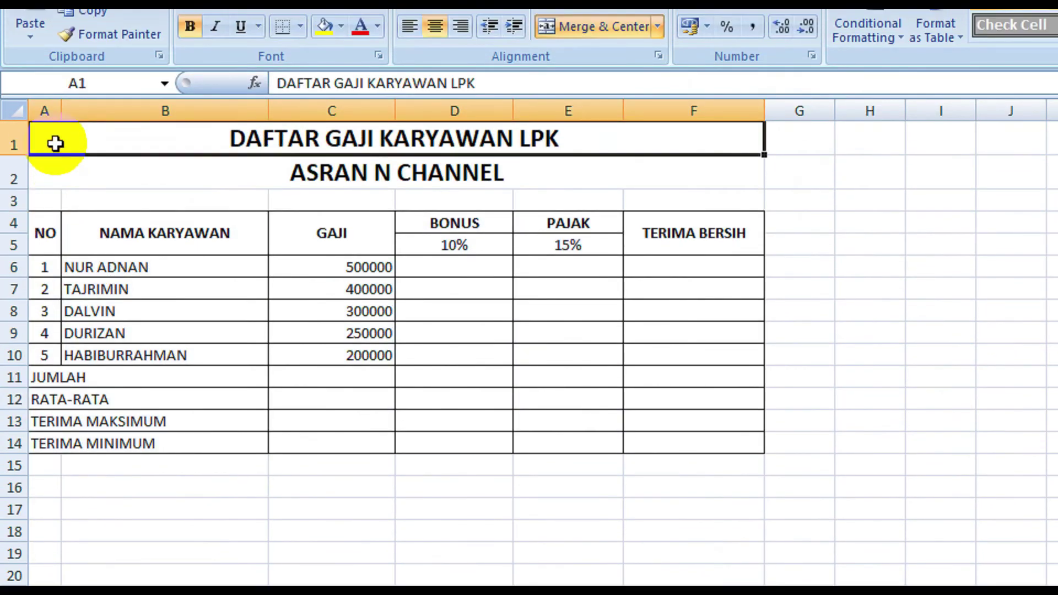
{"action": "left_click_drag", "start_coordinate": [45, 269], "coordinate": [729, 422]}
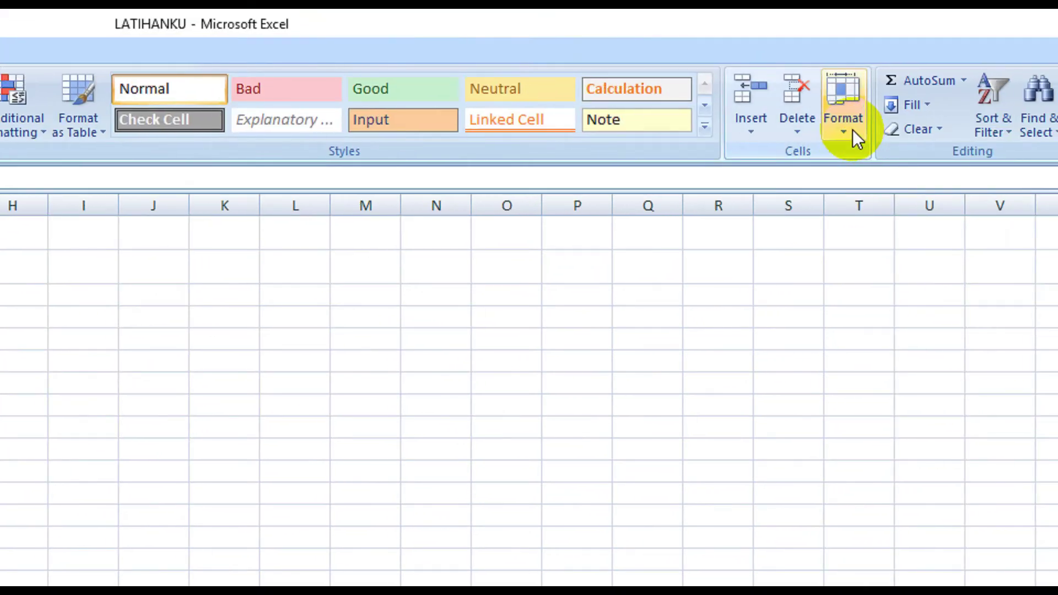
{"action": "left_click", "coordinate": [852, 130]}
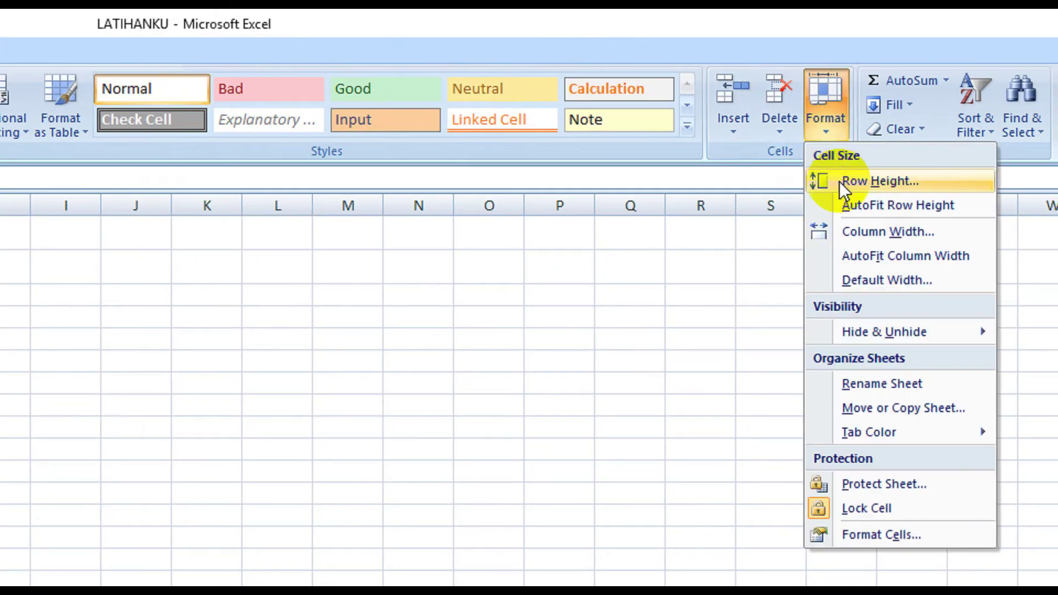
{"action": "left_click", "coordinate": [852, 183]}
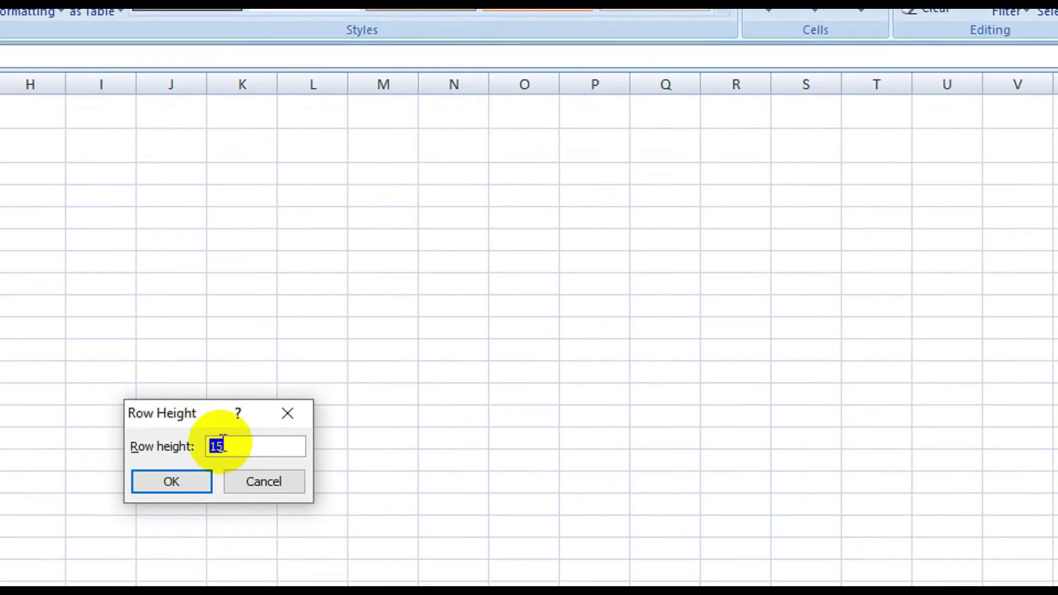
{"action": "type", "text": "20"}
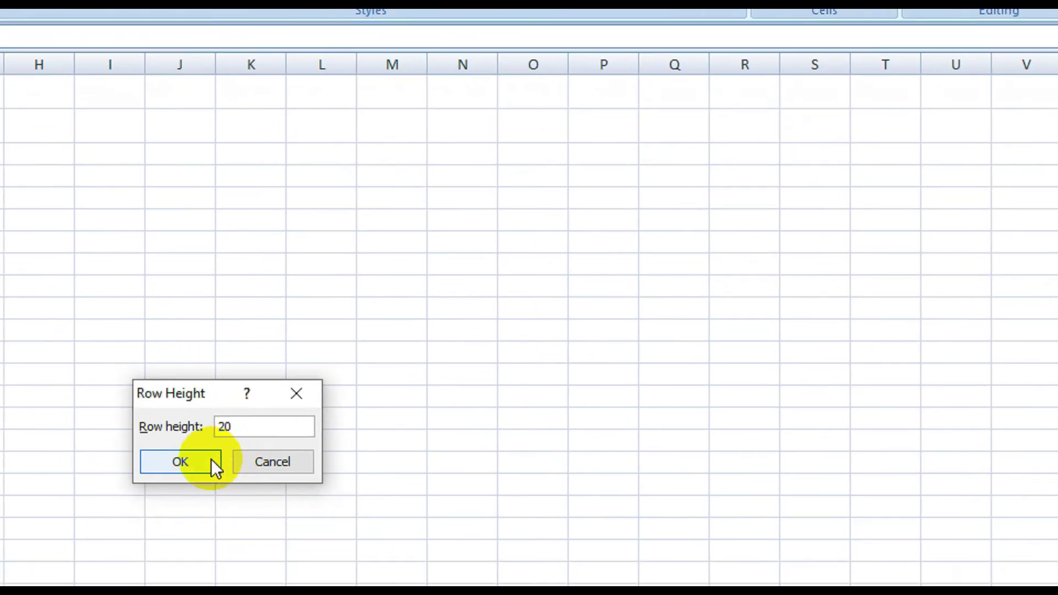
{"action": "left_click", "coordinate": [192, 483]}
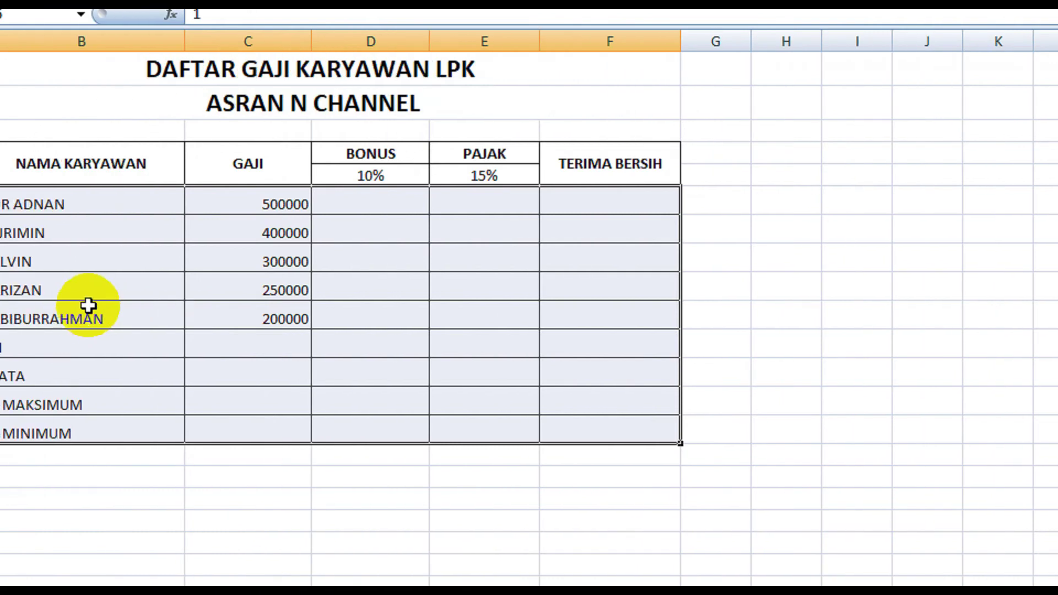
{"action": "left_click", "coordinate": [117, 337]}
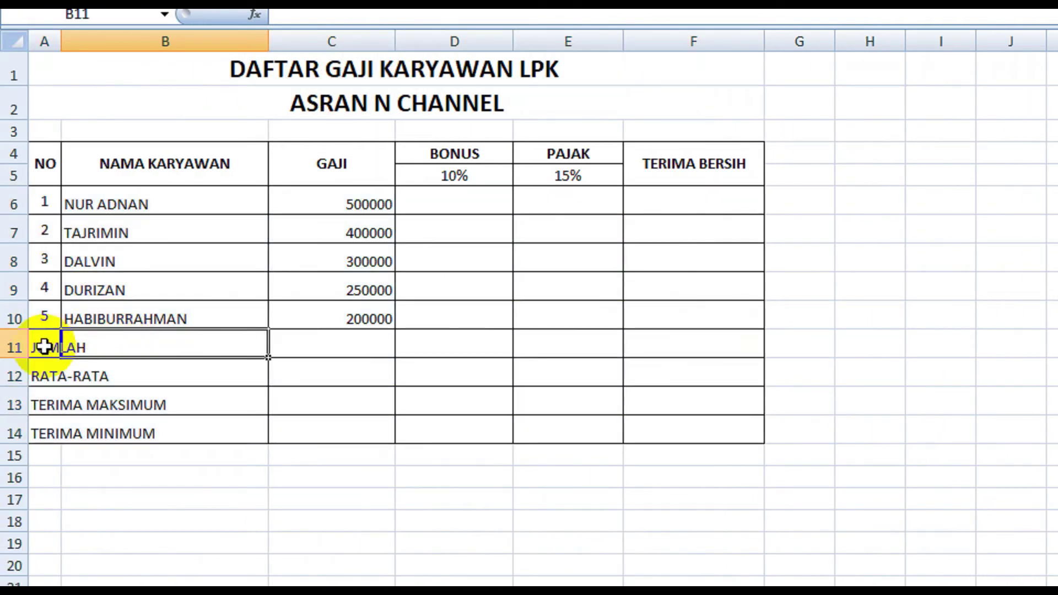
{"action": "left_click", "coordinate": [42, 345]}
{"action": "left_click", "coordinate": [70, 450]}
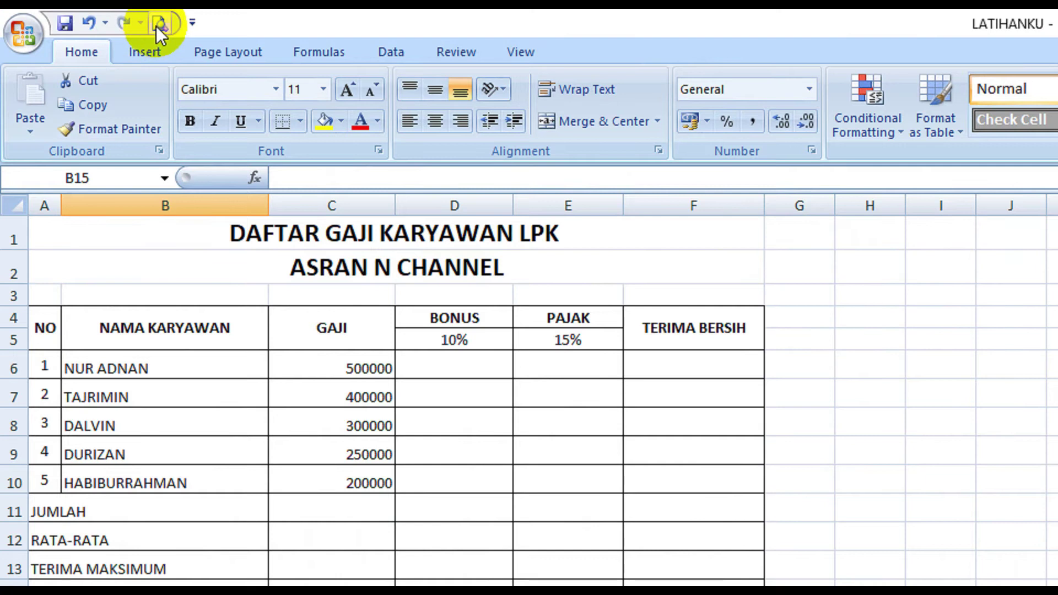
{"action": "left_click", "coordinate": [159, 24]}
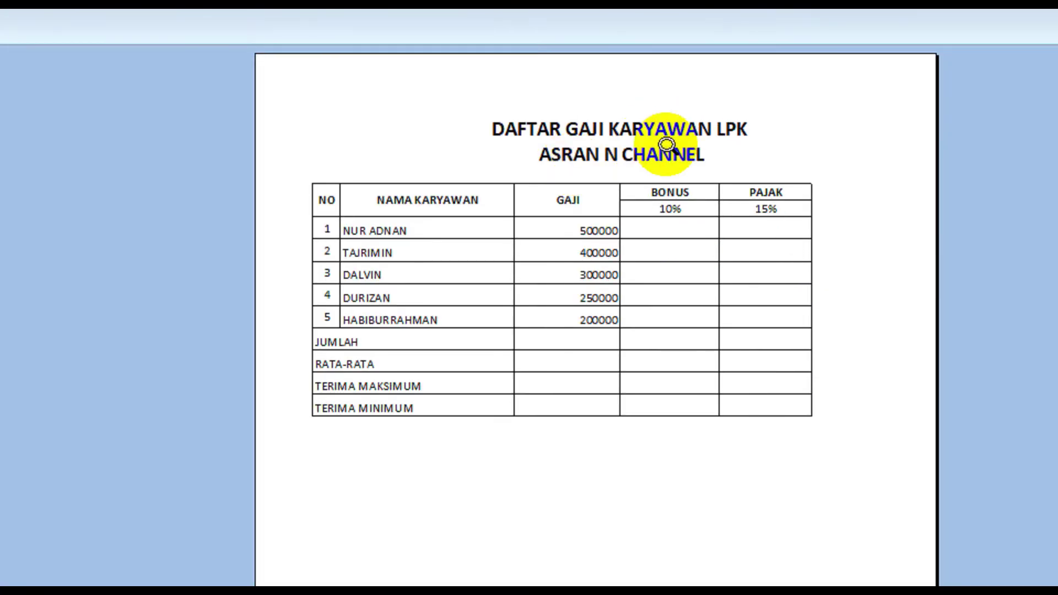
{"action": "left_click", "coordinate": [670, 230]}
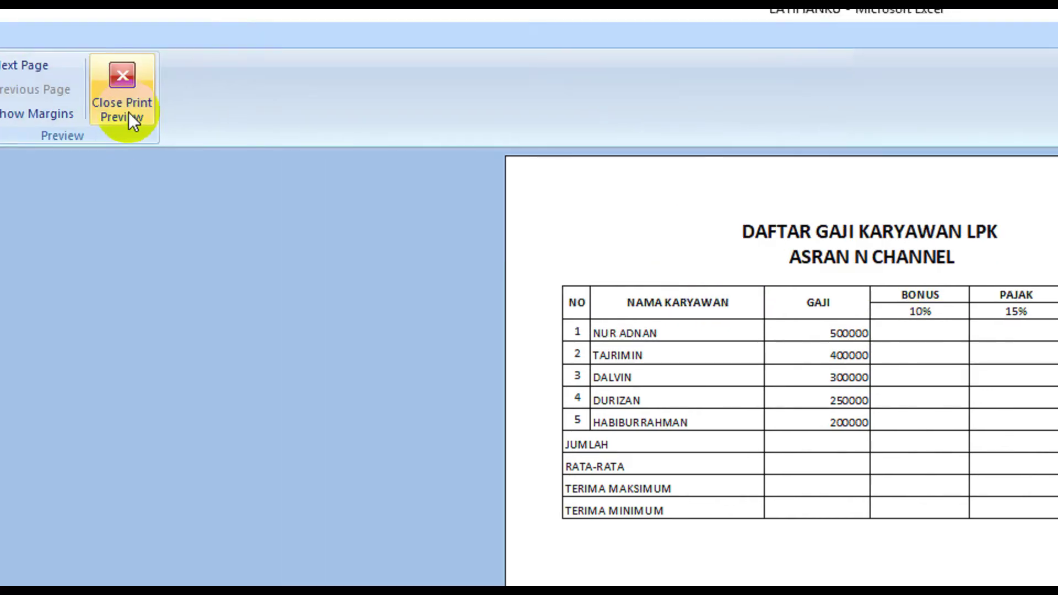
{"action": "left_click", "coordinate": [128, 111]}
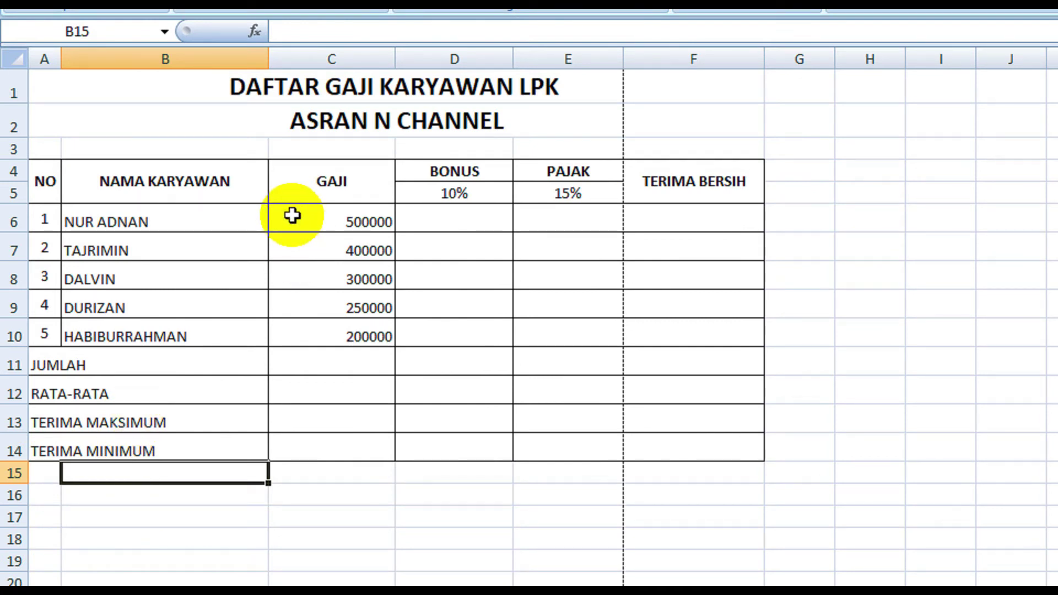
Format salaries C6:C10 as Accounting with 0 decimals and the Rp Indonesian (Indonesia) symbol.
{"action": "left_click_drag", "start_coordinate": [293, 215], "coordinate": [311, 338]}
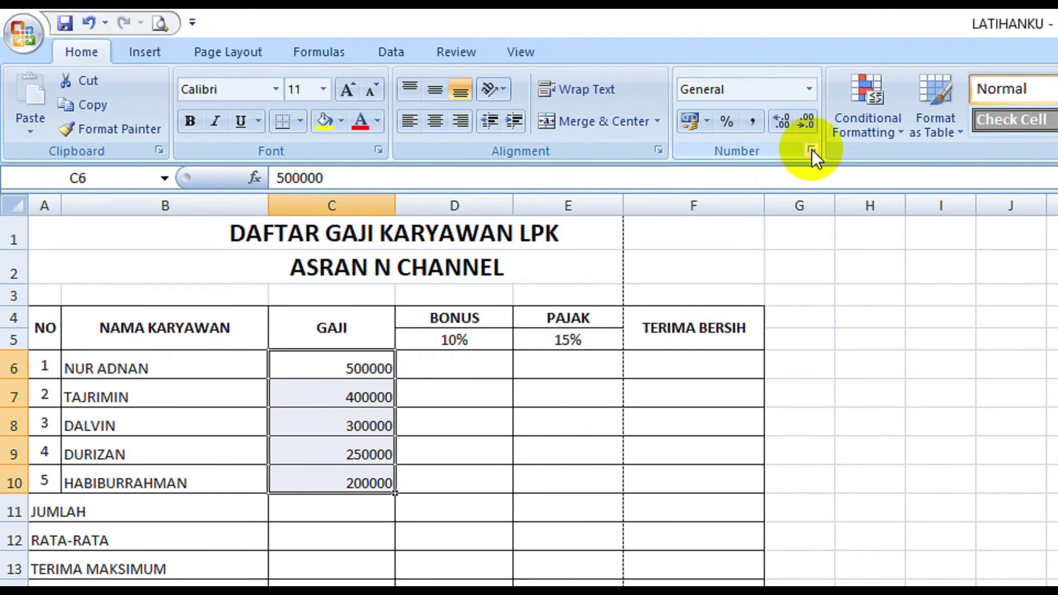
{"action": "left_click", "coordinate": [812, 128]}
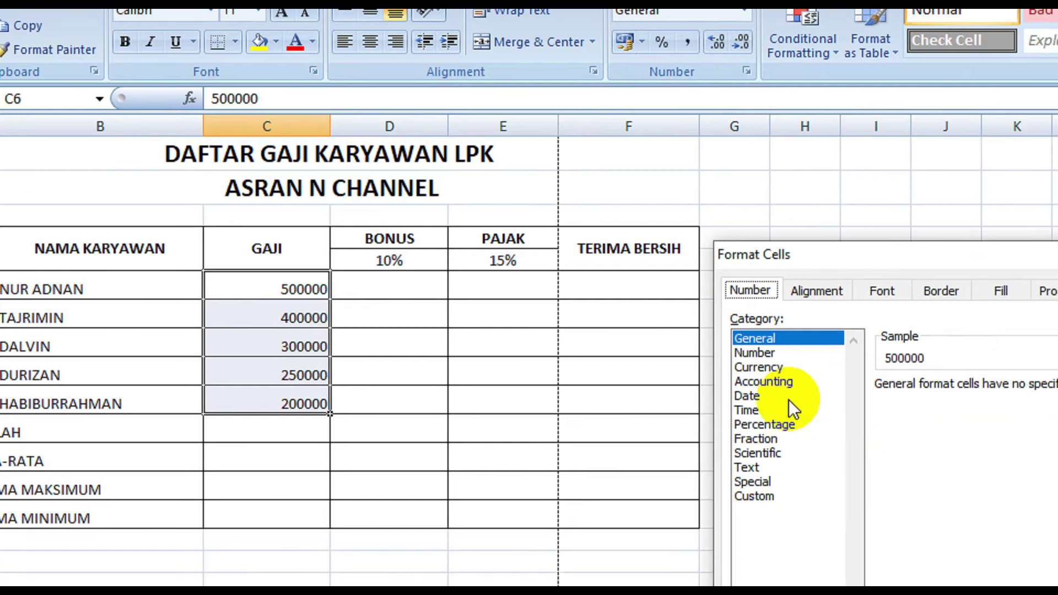
{"action": "left_click", "coordinate": [782, 382]}
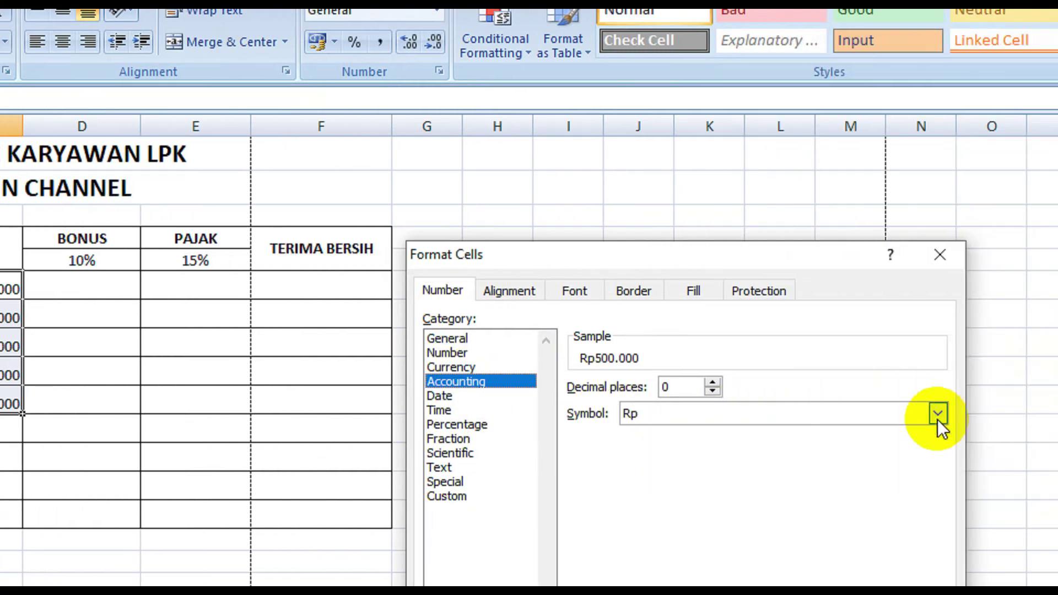
{"action": "left_click", "coordinate": [938, 414]}
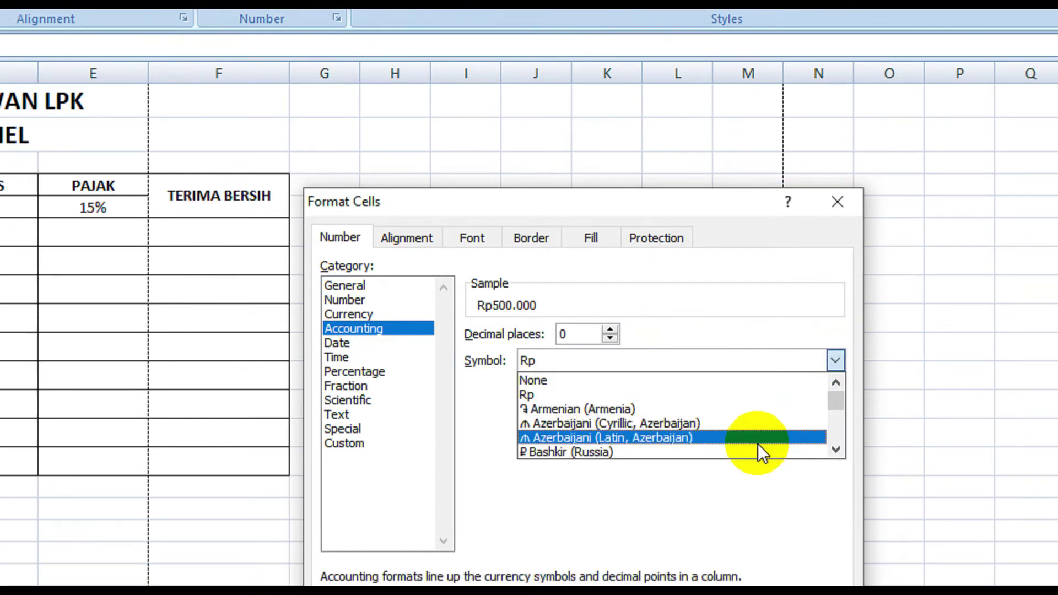
{"action": "scroll", "coordinate": [755, 490], "scroll_direction": "down", "scroll_amount": 1}
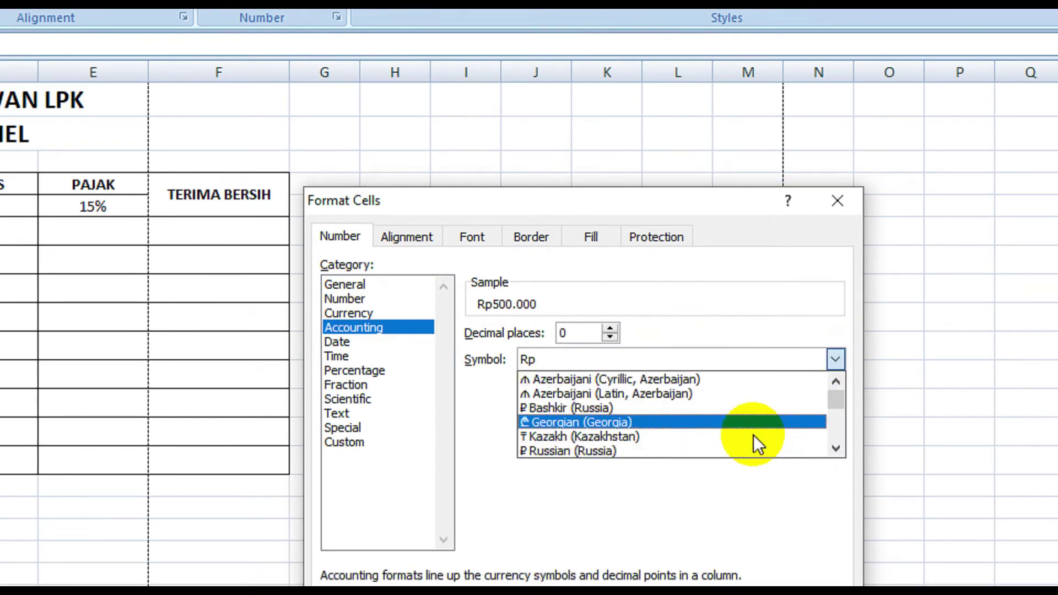
{"action": "scroll", "coordinate": [753, 435], "scroll_direction": "down", "scroll_amount": 5}
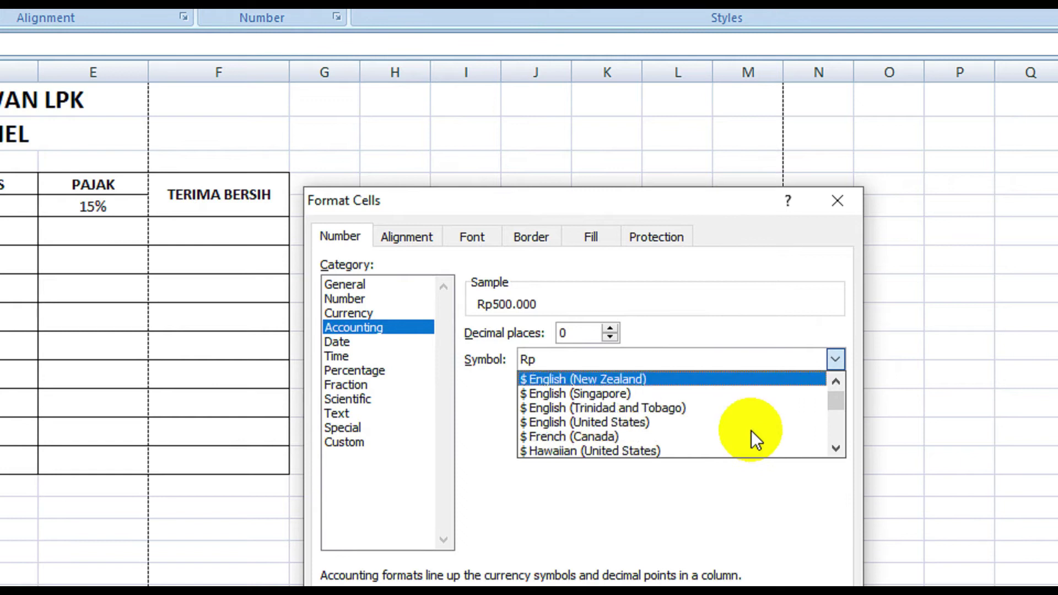
{"action": "scroll", "coordinate": [752, 431], "scroll_direction": "down", "scroll_amount": 10}
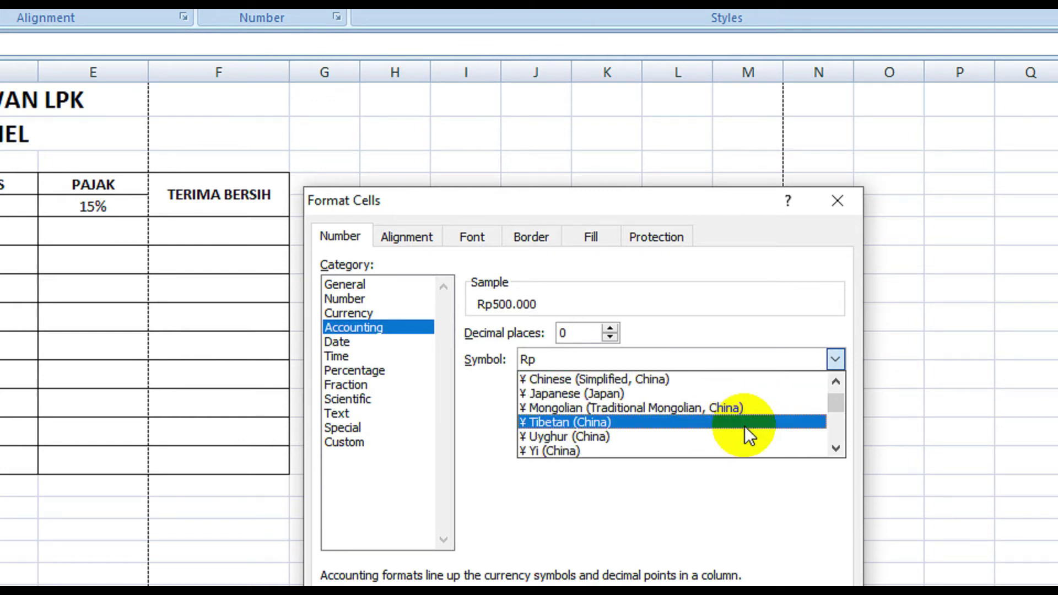
{"action": "scroll", "coordinate": [744, 426], "scroll_direction": "down", "scroll_amount": 15}
{"action": "scroll", "coordinate": [733, 429], "scroll_direction": "down", "scroll_amount": 15}
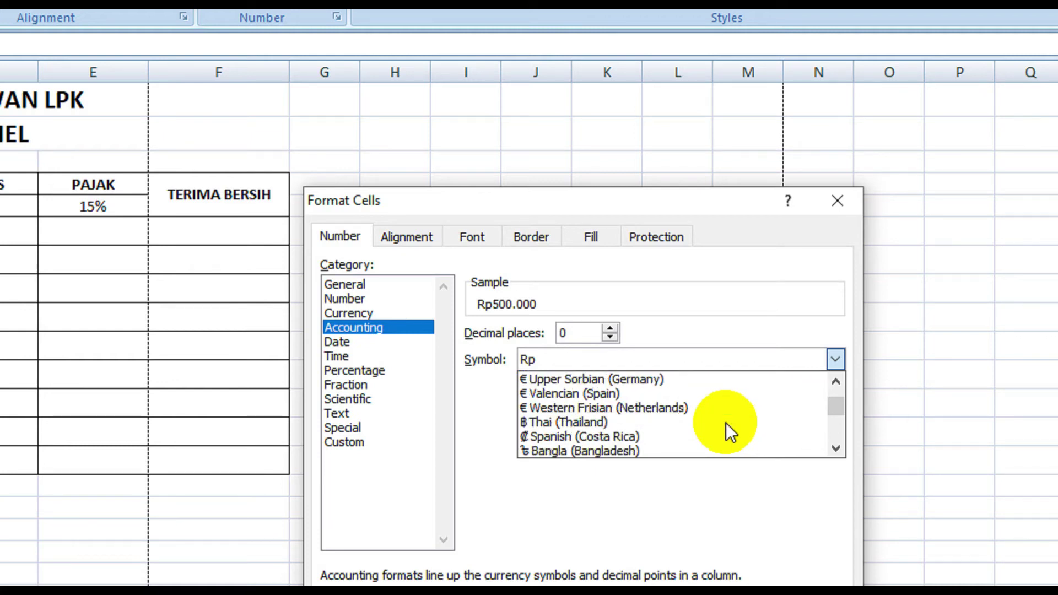
{"action": "scroll", "coordinate": [717, 425], "scroll_direction": "down", "scroll_amount": 5}
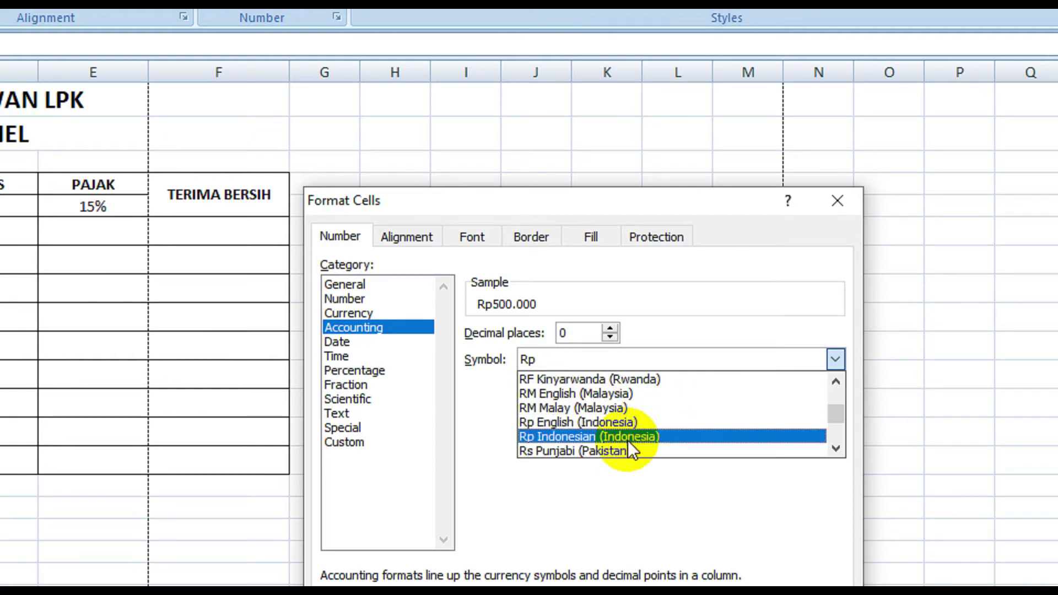
{"action": "left_click", "coordinate": [628, 441]}
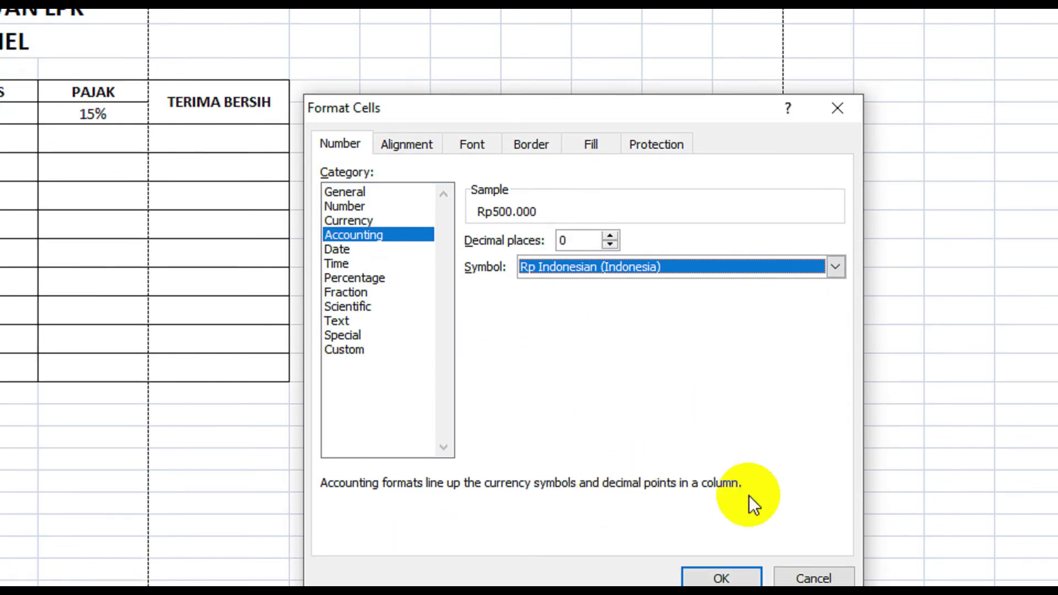
{"action": "left_click", "coordinate": [715, 492]}
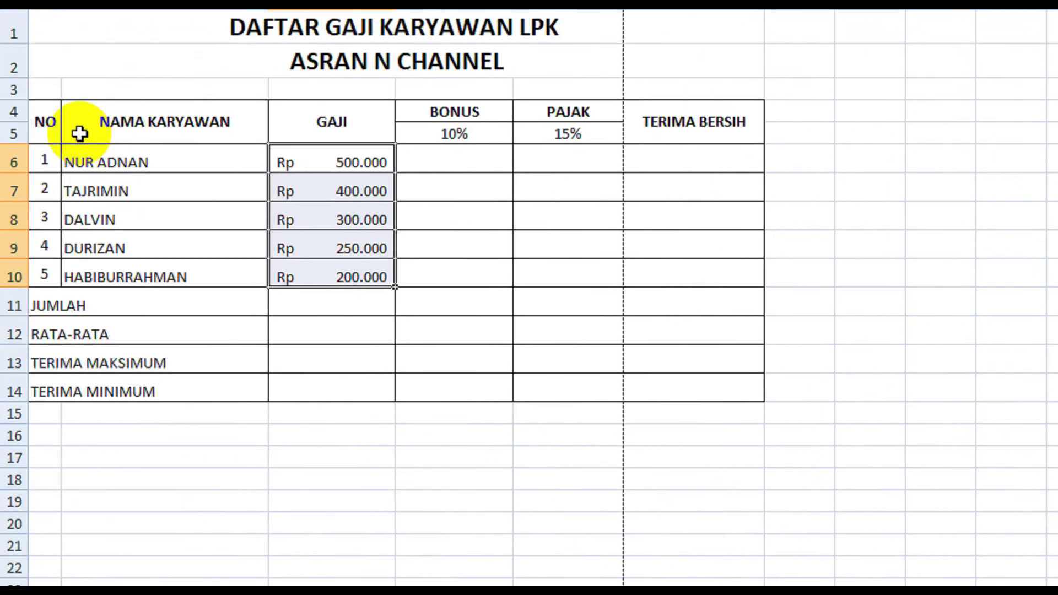
Make the 10% and 15% rates in D5:E5 bold.
{"action": "left_click", "coordinate": [279, 175]}
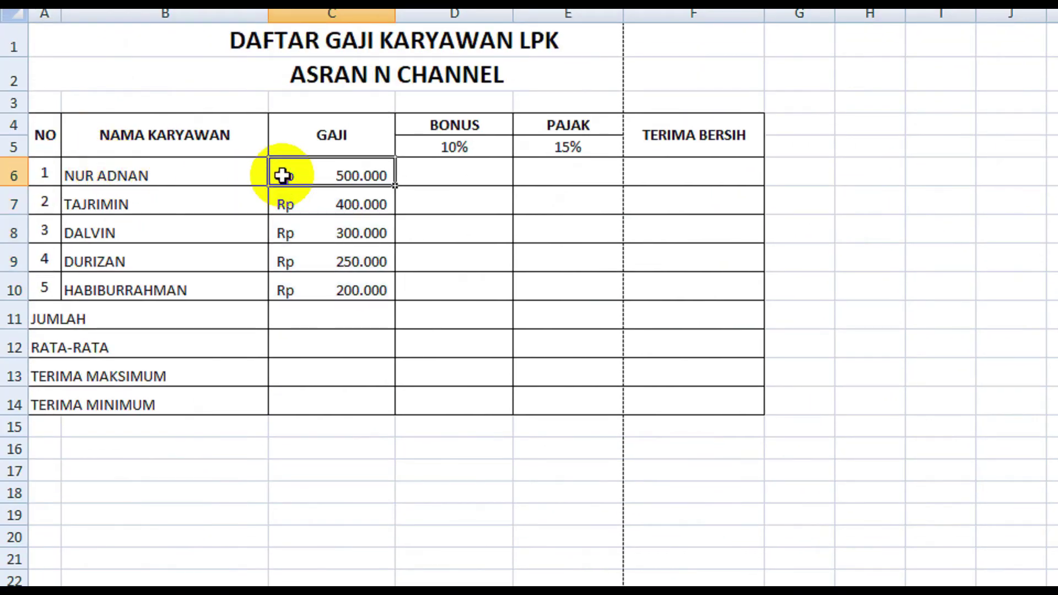
{"action": "left_click", "coordinate": [294, 297]}
{"action": "left_click", "coordinate": [416, 284]}
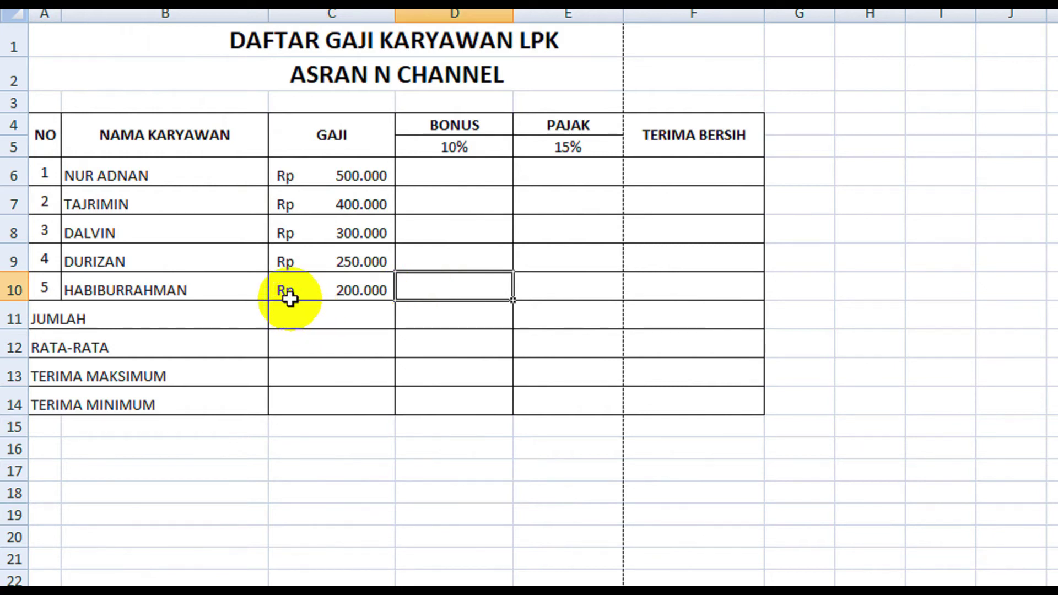
{"action": "left_click", "coordinate": [409, 198]}
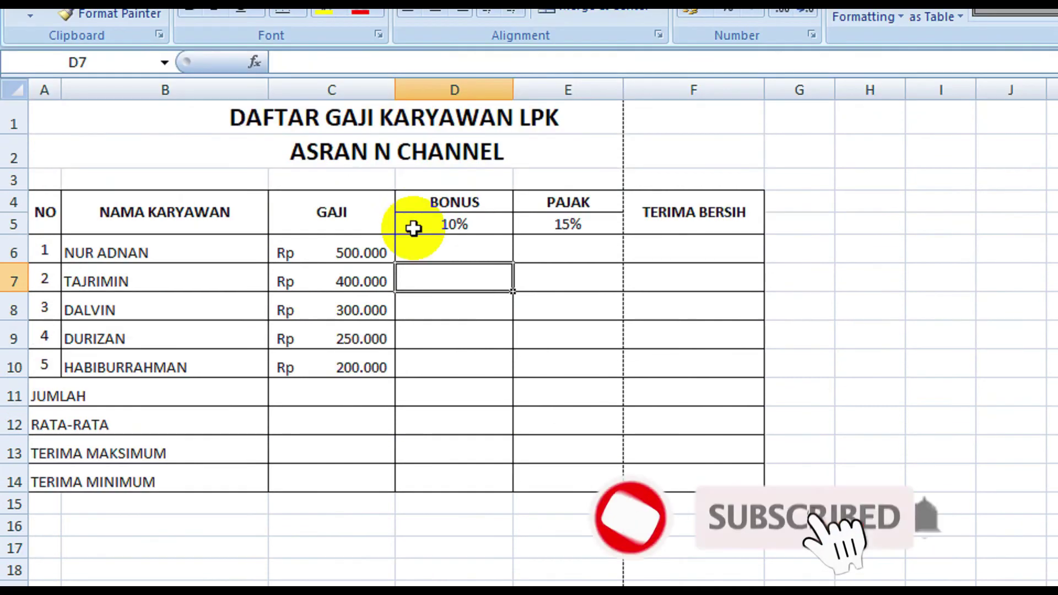
{"action": "left_click", "coordinate": [413, 151]}
{"action": "left_click_drag", "start_coordinate": [457, 224], "coordinate": [559, 220]}
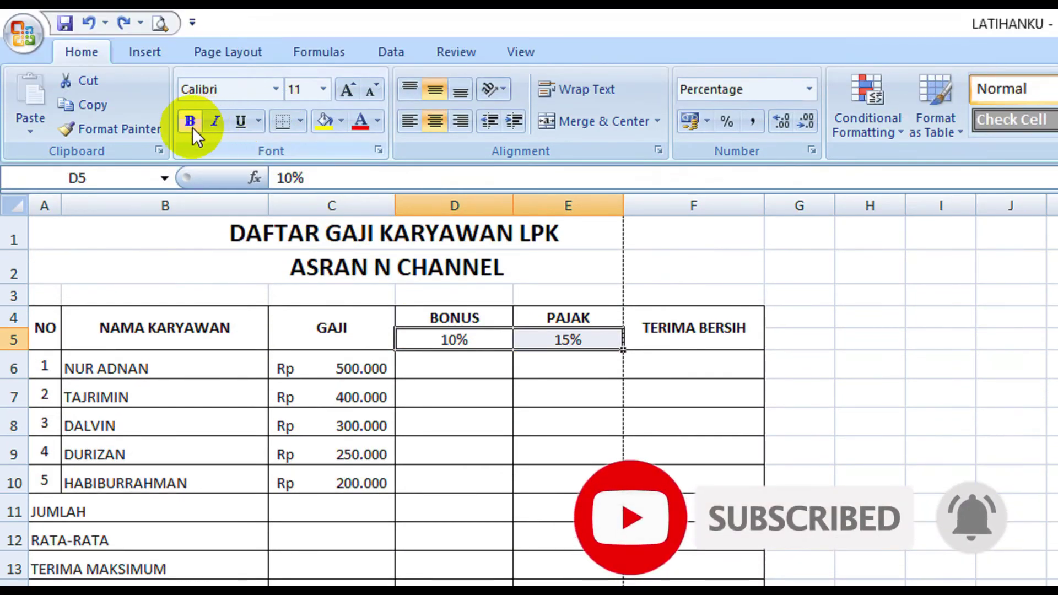
{"action": "left_click", "coordinate": [190, 118]}
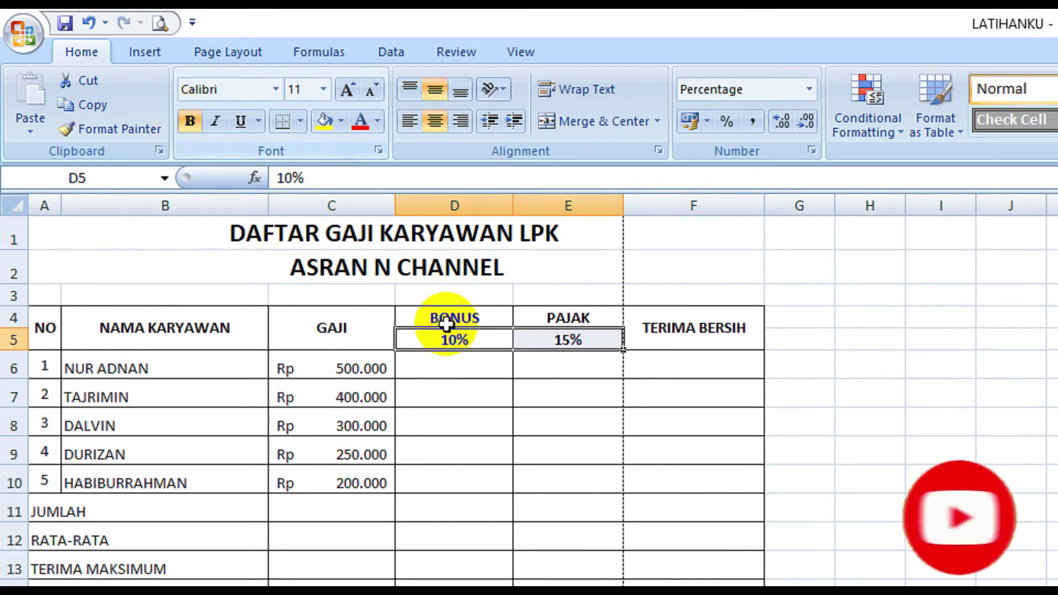
{"action": "left_click", "coordinate": [493, 364]}
Vertically centre the JUMLAH to TERIMA MINIMUM labels in A11:B14.
{"action": "left_click_drag", "start_coordinate": [182, 512], "coordinate": [244, 591]}
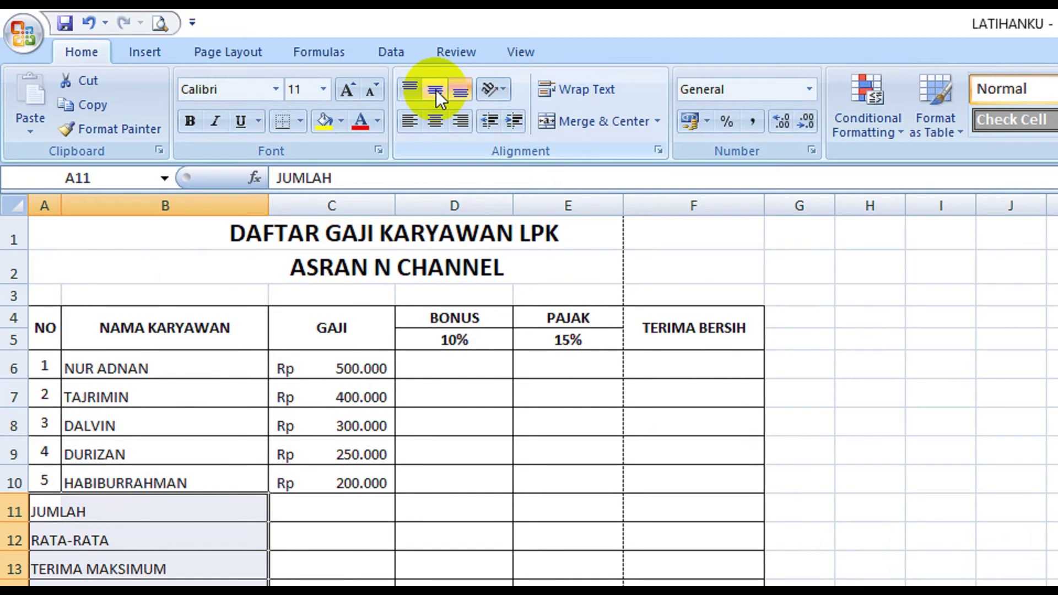
{"action": "left_click", "coordinate": [436, 91]}
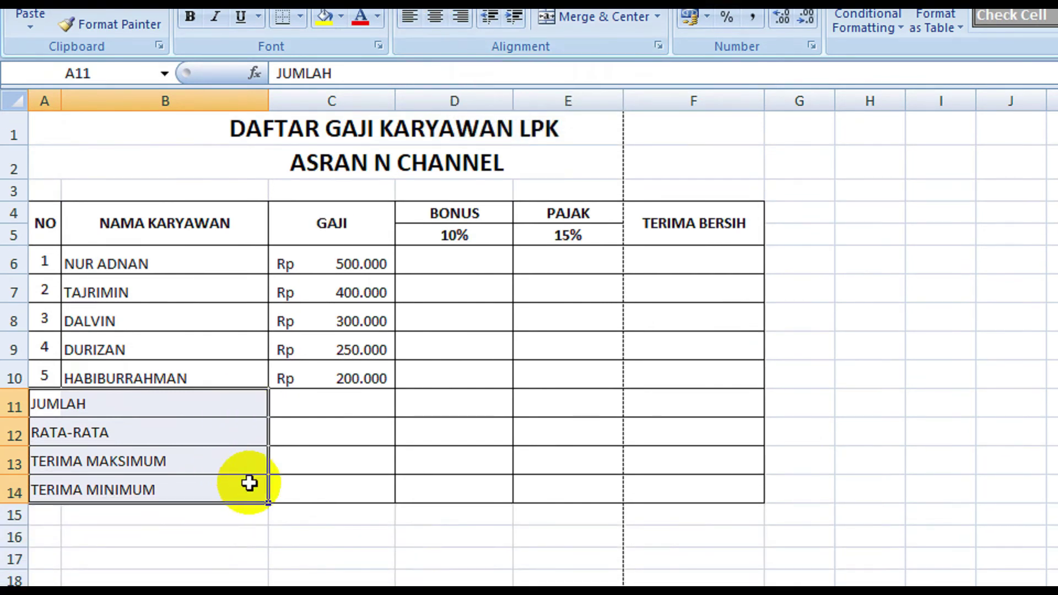
{"action": "left_click", "coordinate": [306, 544]}
Enter the bonus formula =$D$5*C6 in D6 and fill it down to D10.
{"action": "left_click", "coordinate": [453, 264]}
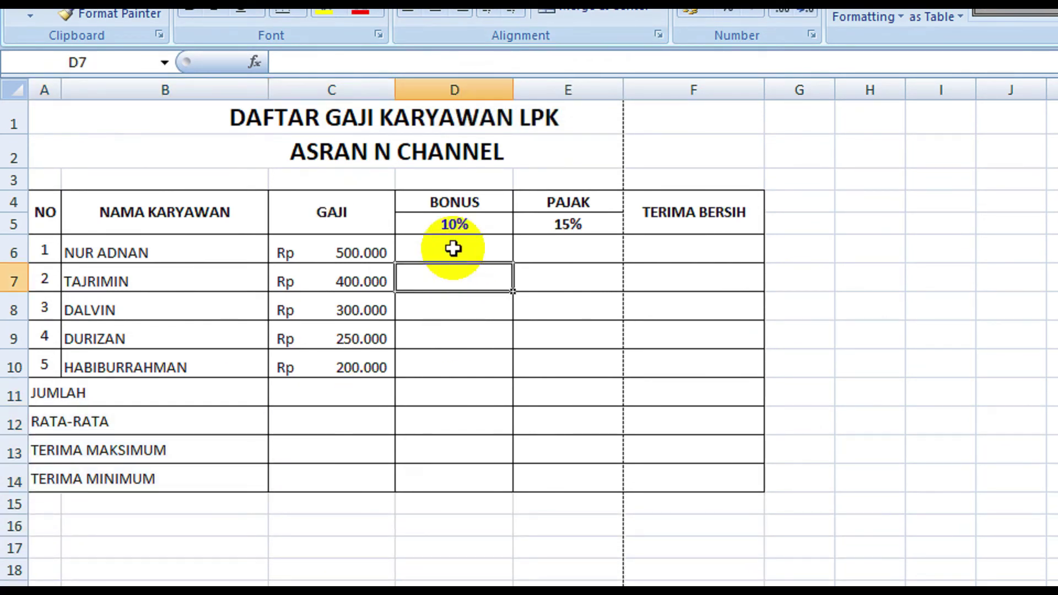
{"action": "left_click", "coordinate": [450, 249]}
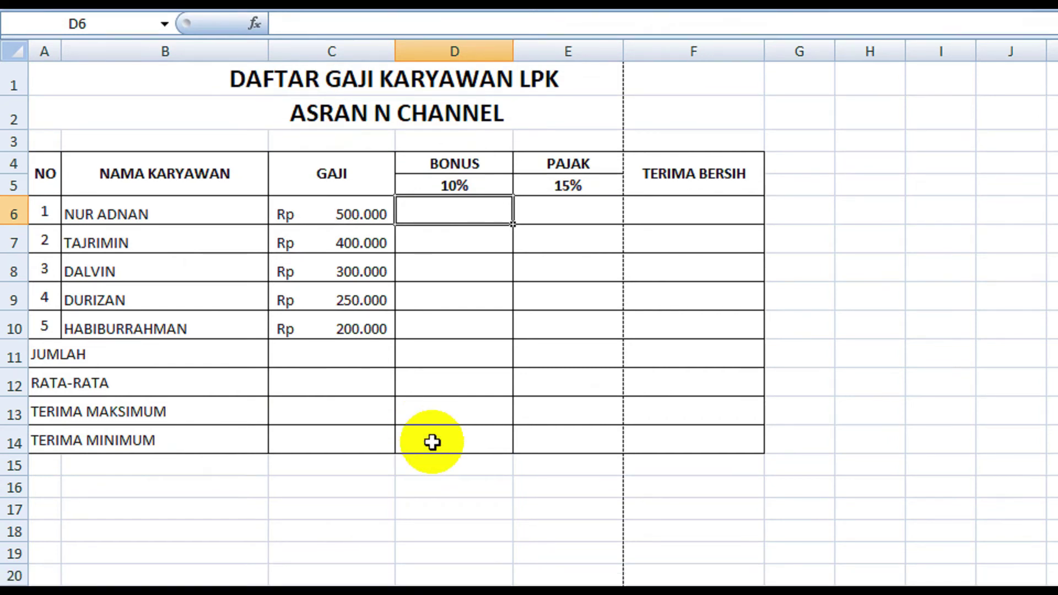
{"action": "left_click", "coordinate": [423, 355]}
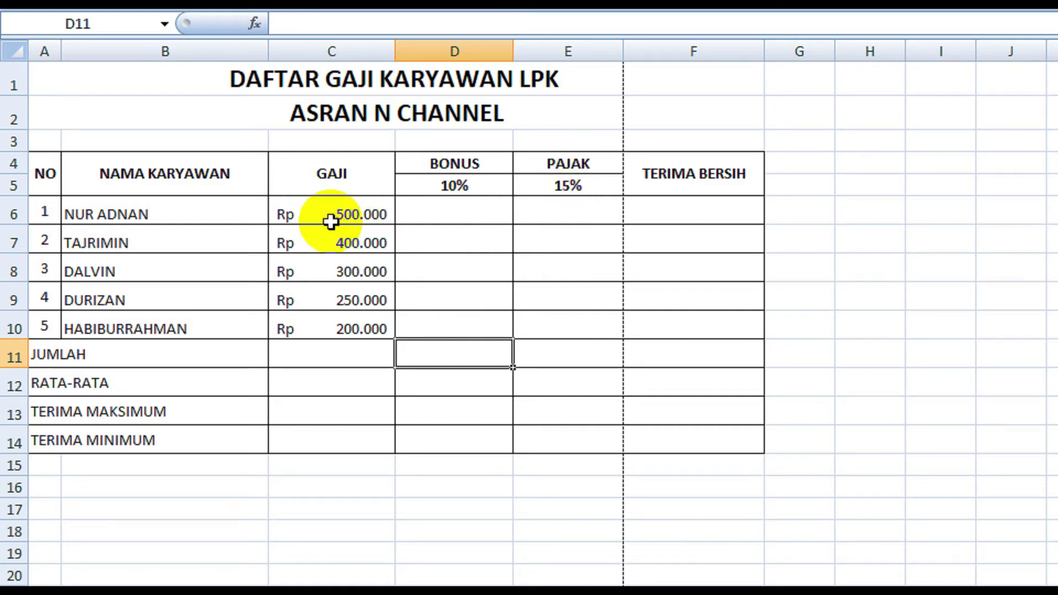
{"action": "left_click", "coordinate": [457, 269]}
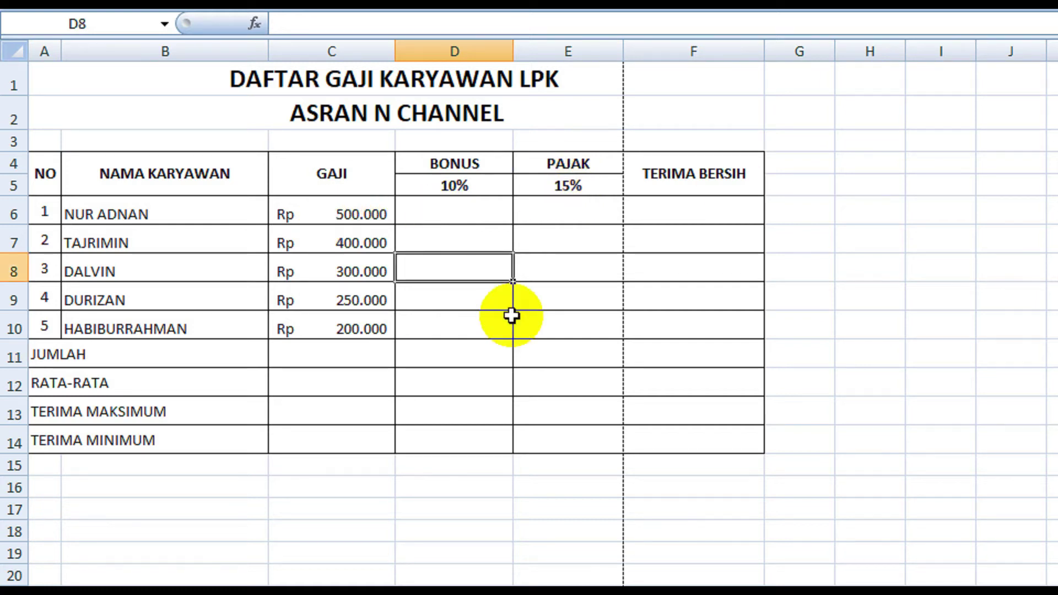
{"action": "left_click", "coordinate": [439, 211]}
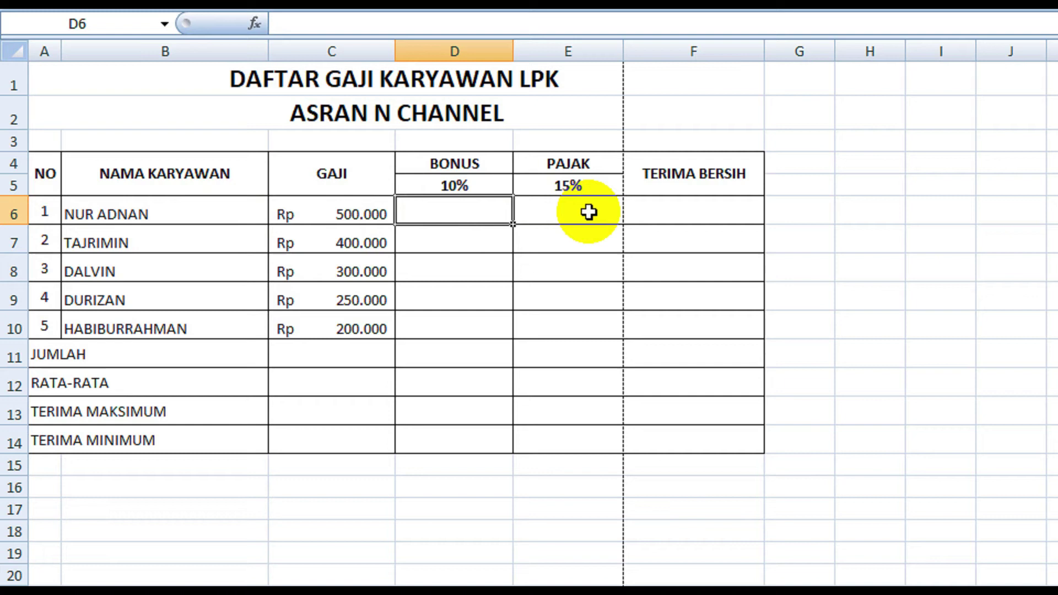
{"action": "type", "text": "="}
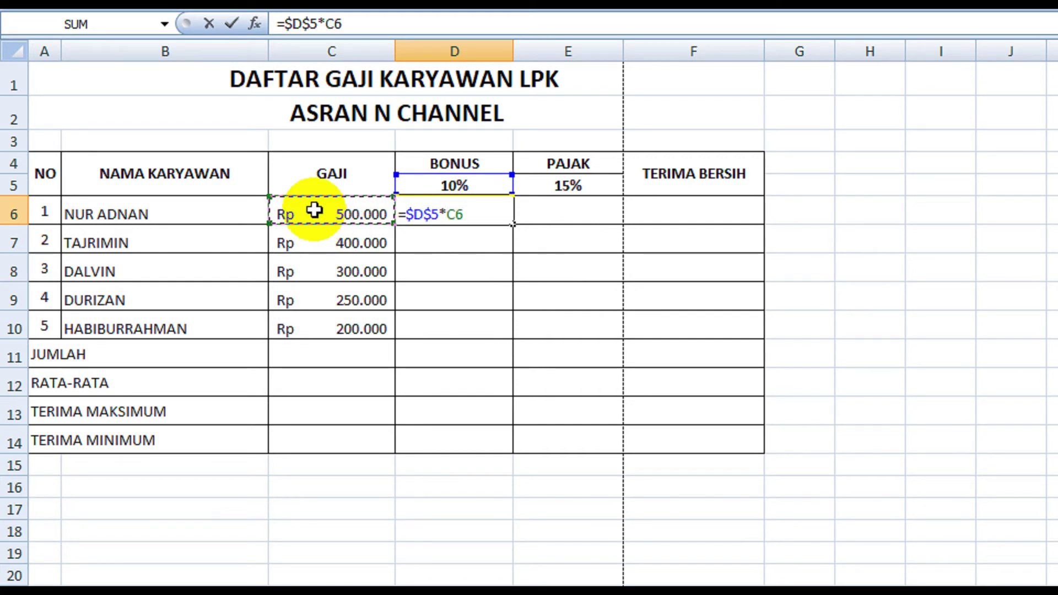
{"action": "key", "text": "Return"}
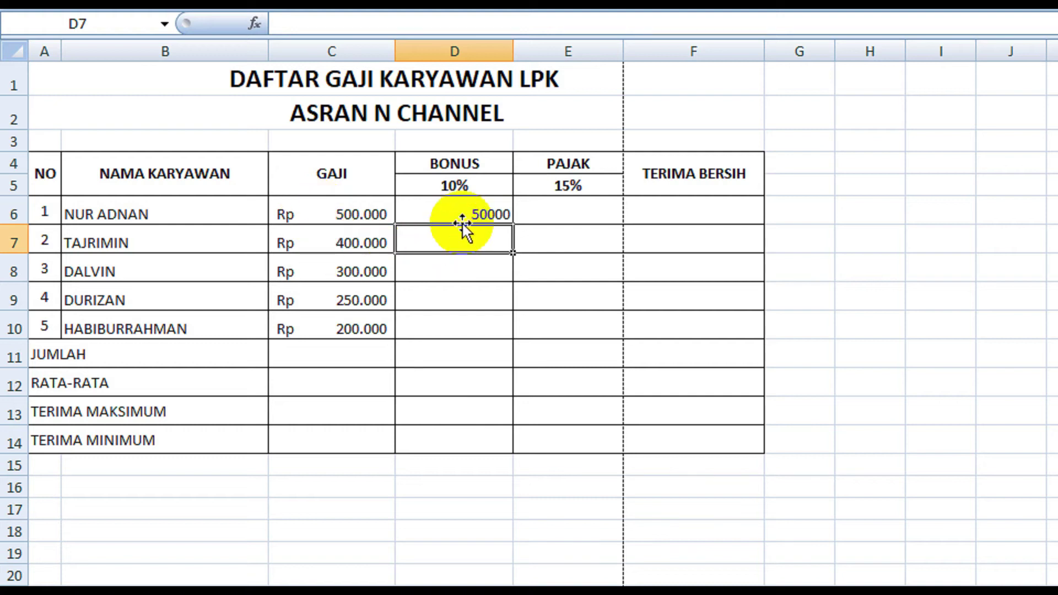
{"action": "left_click", "coordinate": [456, 207]}
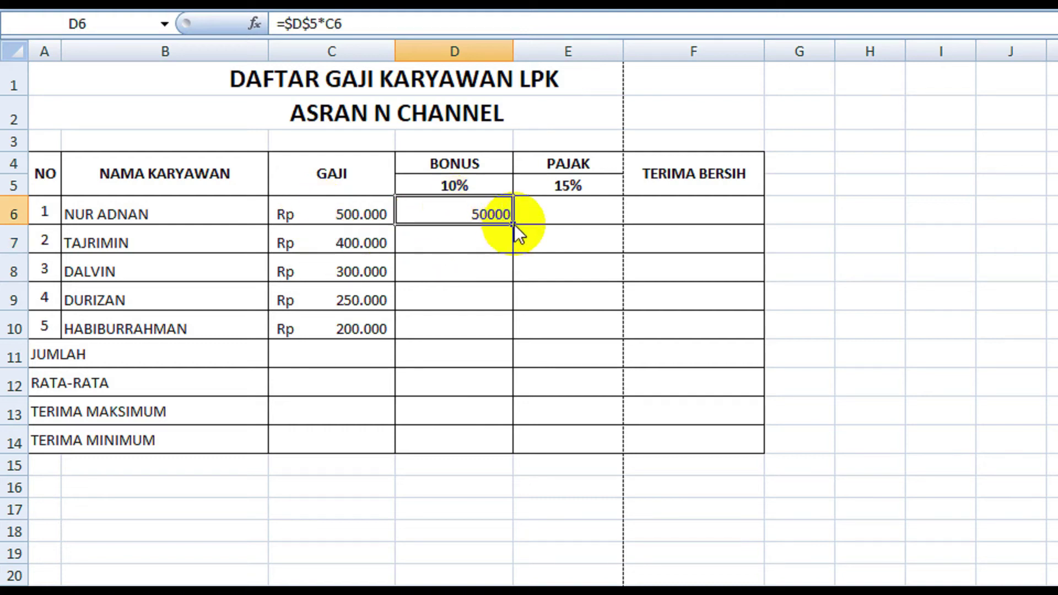
{"action": "left_click_drag", "start_coordinate": [518, 231], "coordinate": [518, 331]}
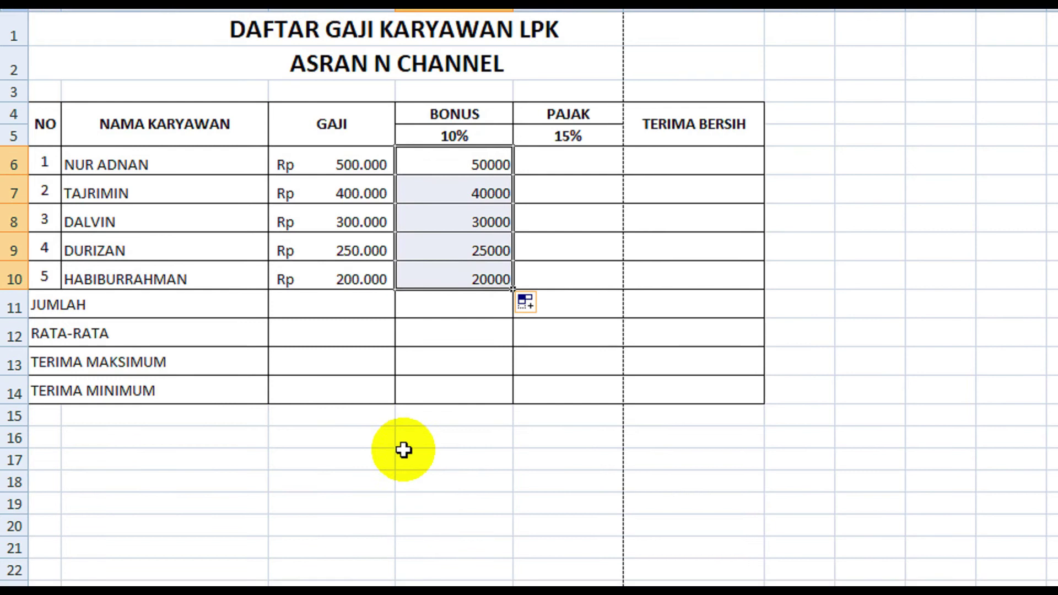
{"action": "left_click", "coordinate": [428, 302]}
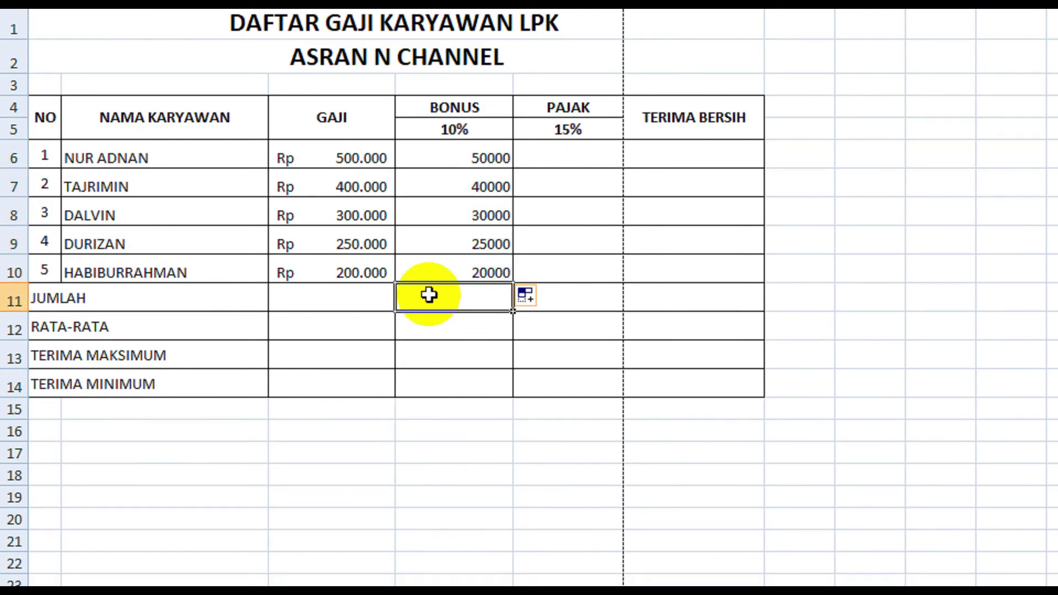
{"action": "left_click", "coordinate": [438, 154]}
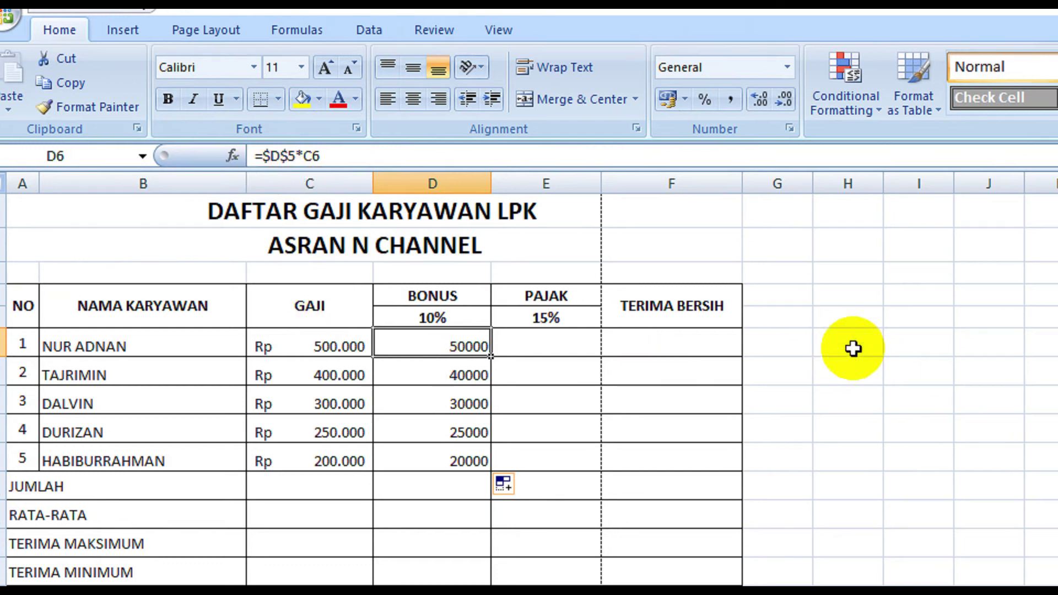
{"action": "left_click", "coordinate": [843, 346]}
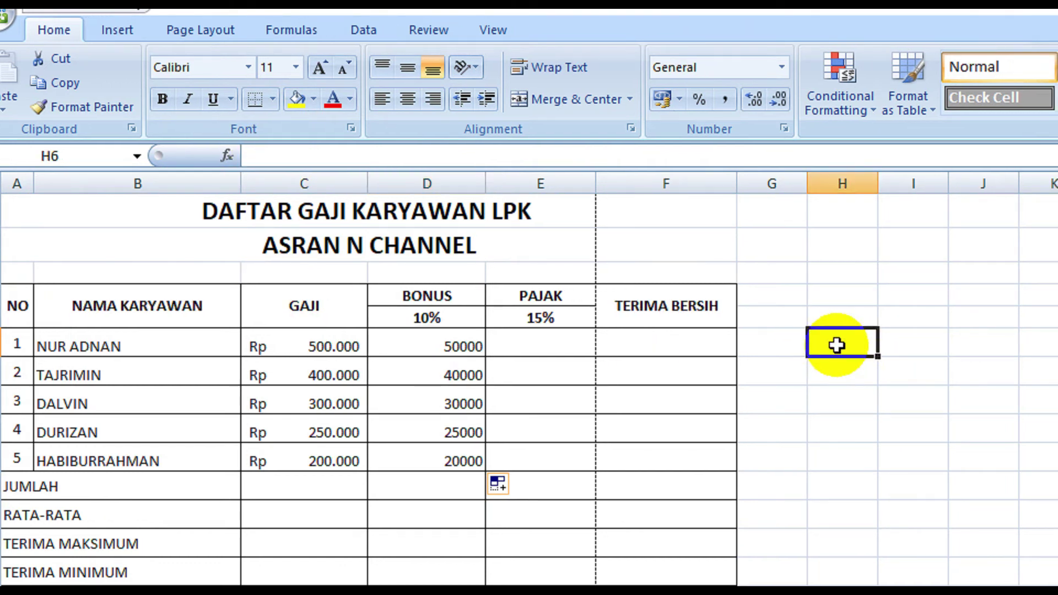
{"action": "type", "text": "="}
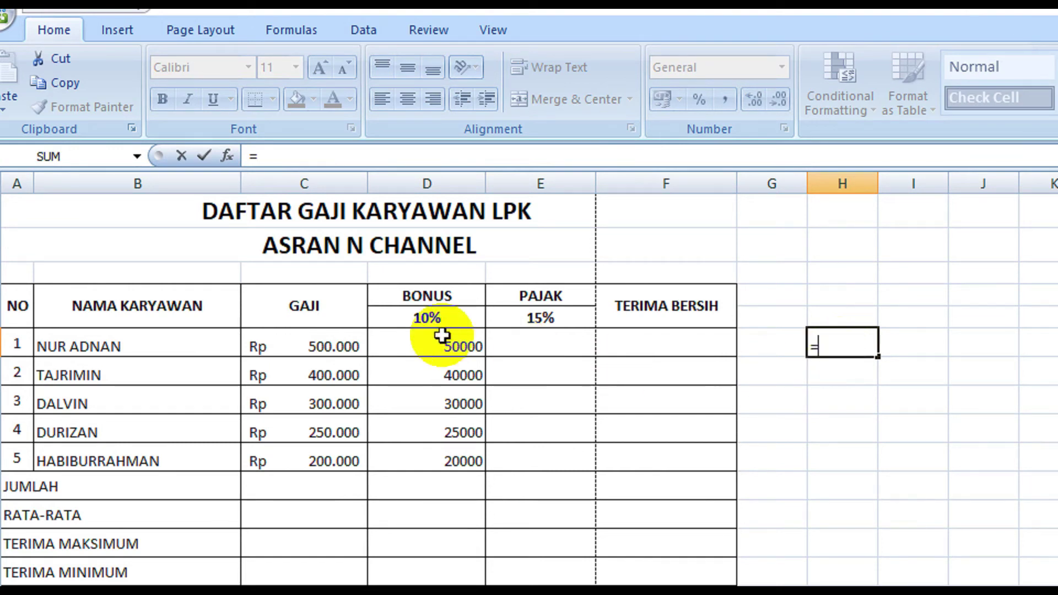
{"action": "left_click", "coordinate": [407, 315]}
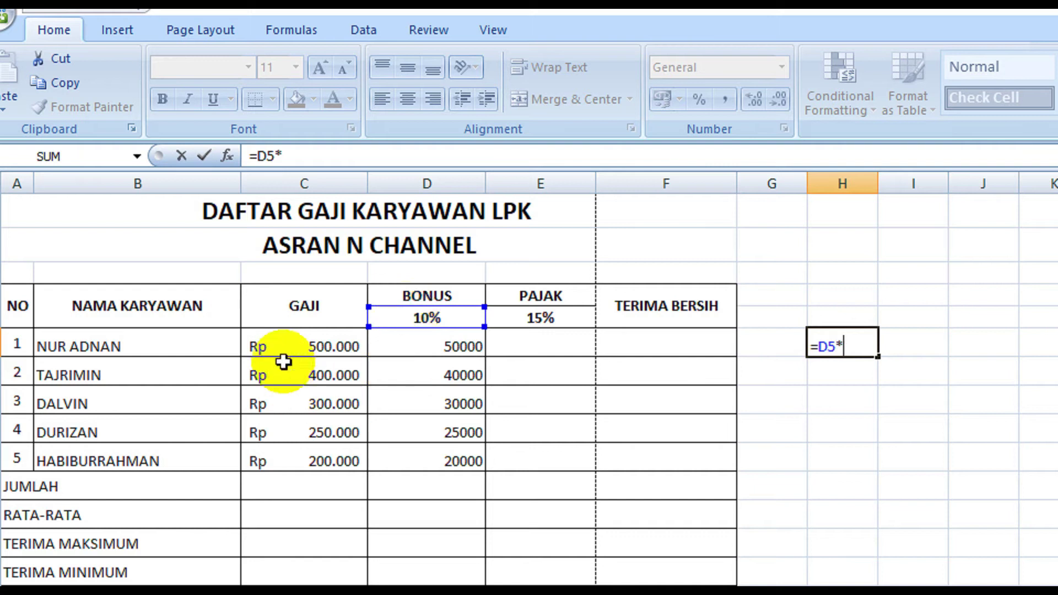
{"action": "left_click", "coordinate": [281, 343]}
{"action": "key", "text": "Return"}
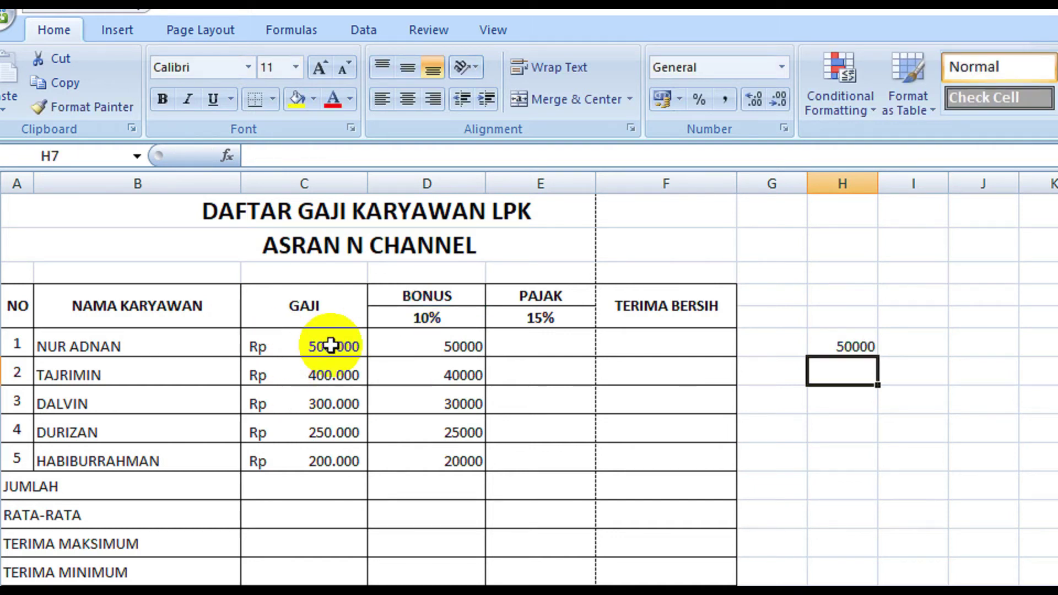
{"action": "left_click", "coordinate": [822, 341]}
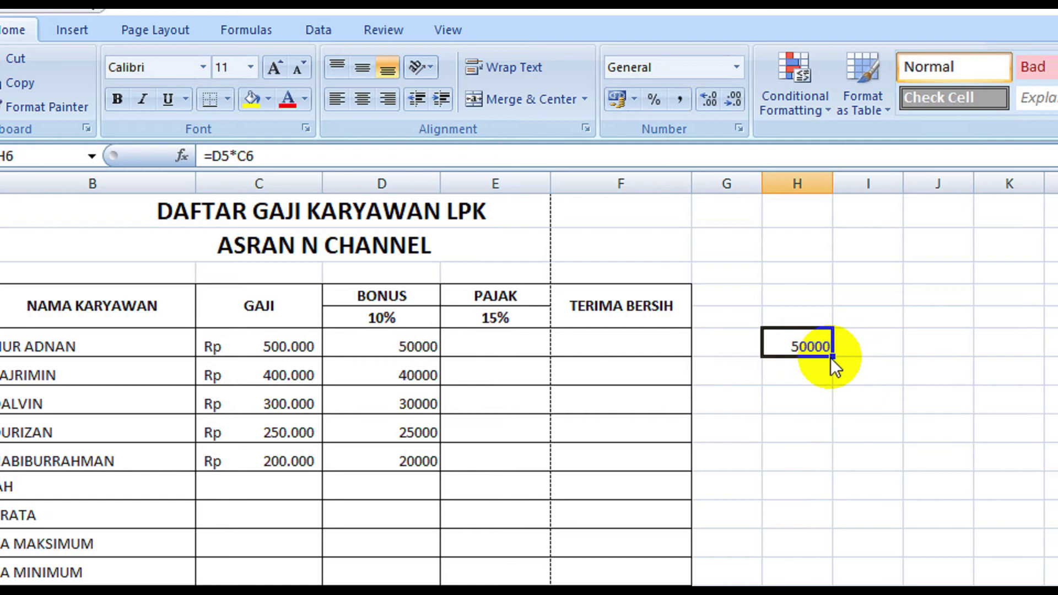
{"action": "left_click_drag", "start_coordinate": [834, 359], "coordinate": [822, 463]}
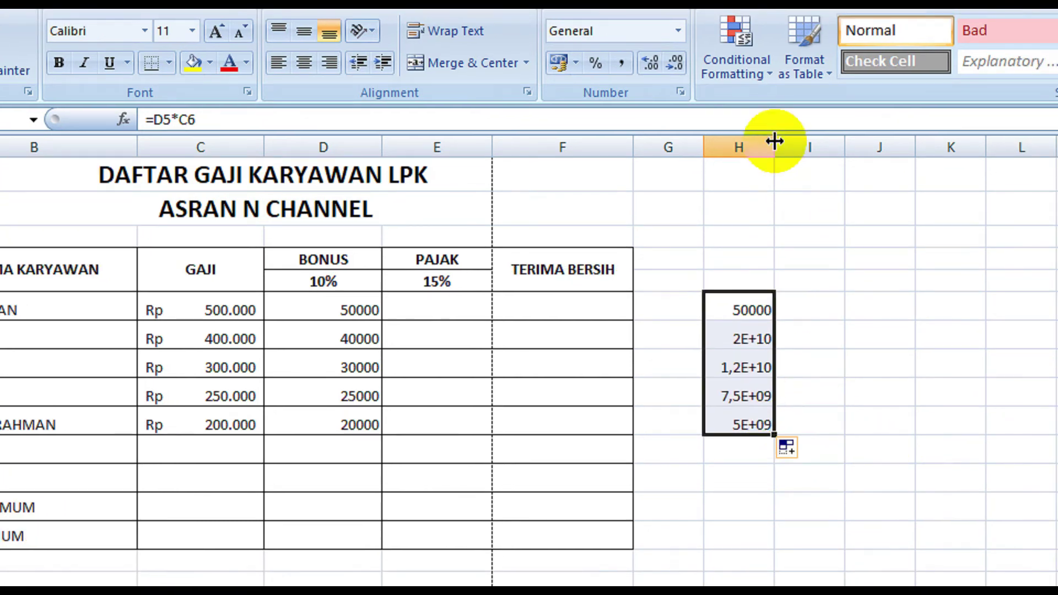
{"action": "left_click_drag", "start_coordinate": [775, 141], "coordinate": [854, 142]}
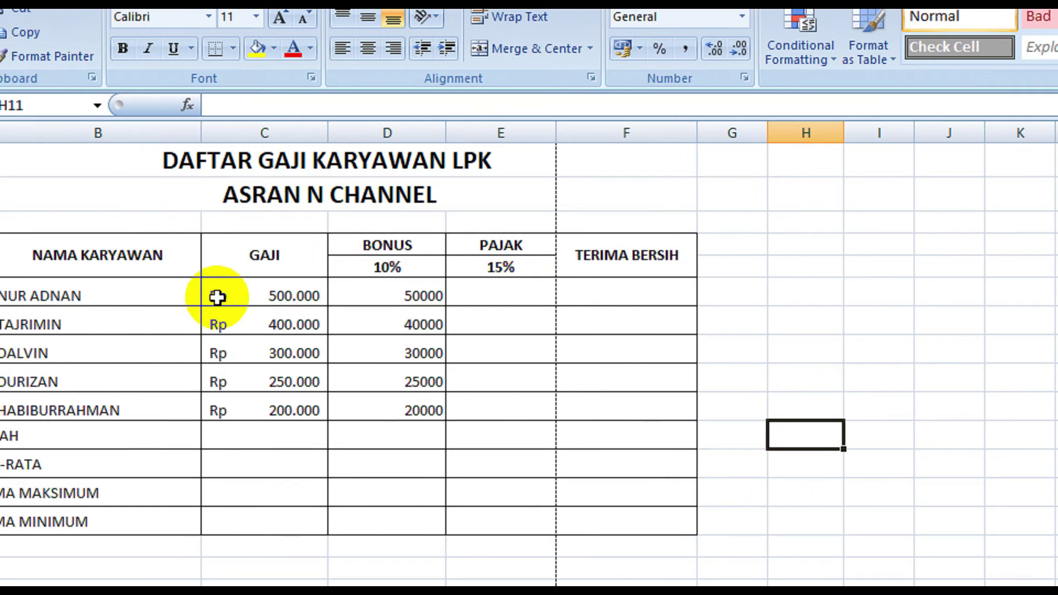
Enter the tax formula =$E$5*C6 in E6 and fill it down to E10.
{"action": "left_click", "coordinate": [490, 292]}
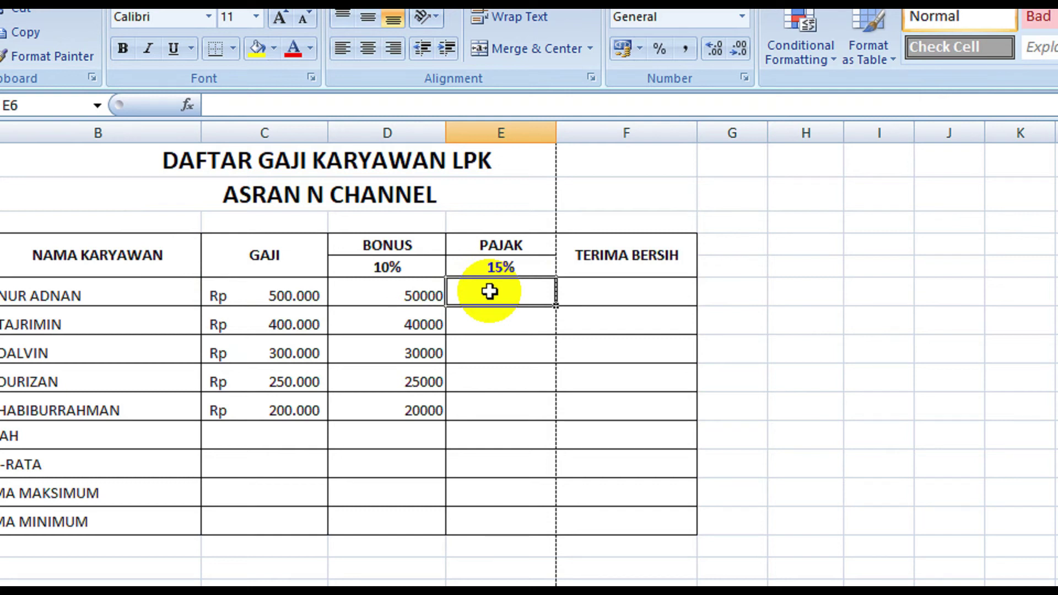
{"action": "type", "text": "="}
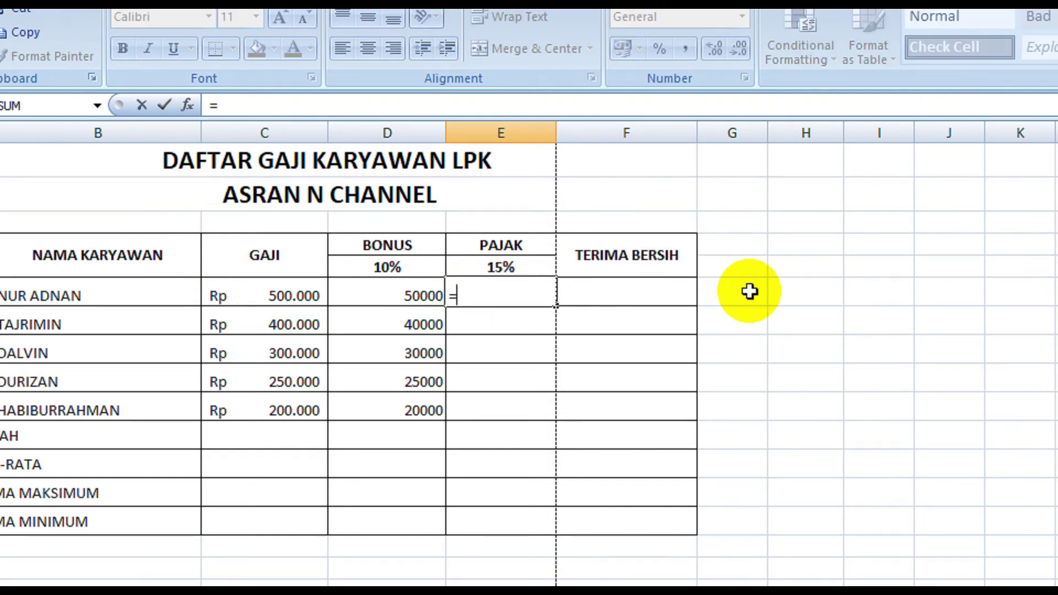
{"action": "left_click", "coordinate": [513, 264]}
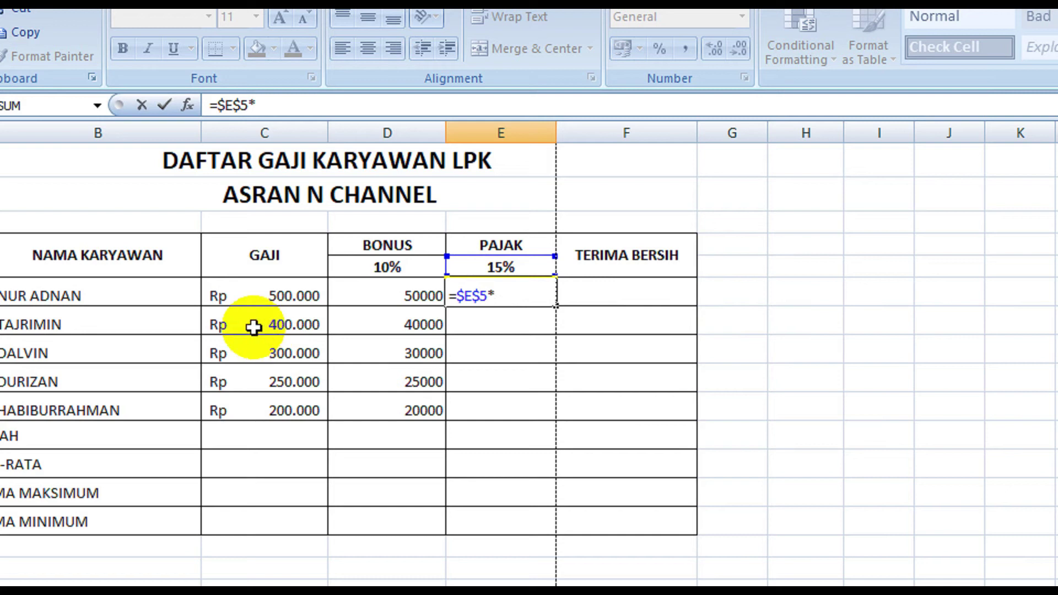
{"action": "left_click", "coordinate": [226, 296]}
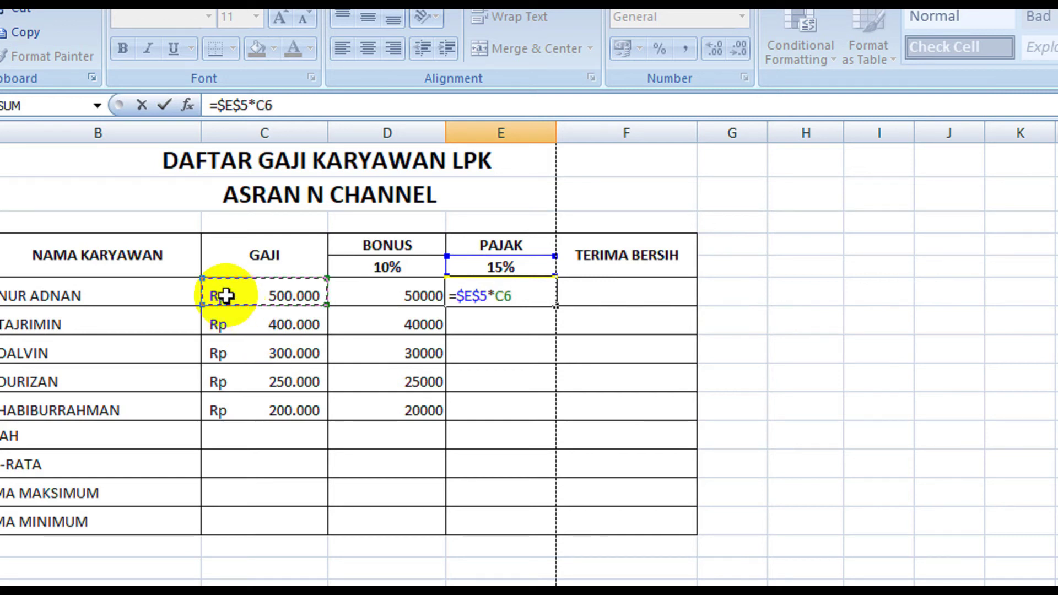
{"action": "key", "text": "Return"}
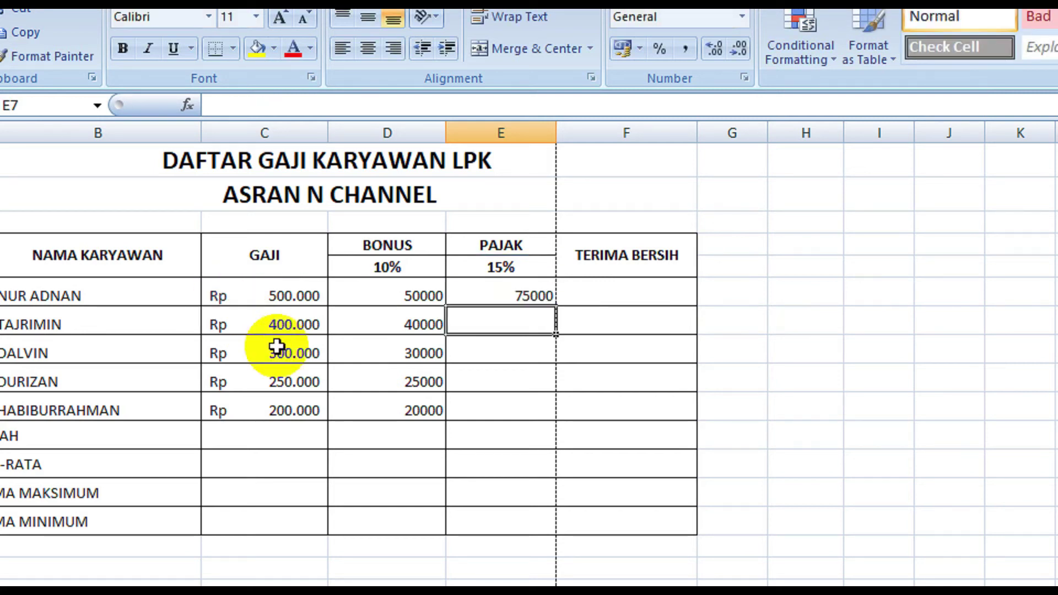
{"action": "left_click", "coordinate": [469, 281]}
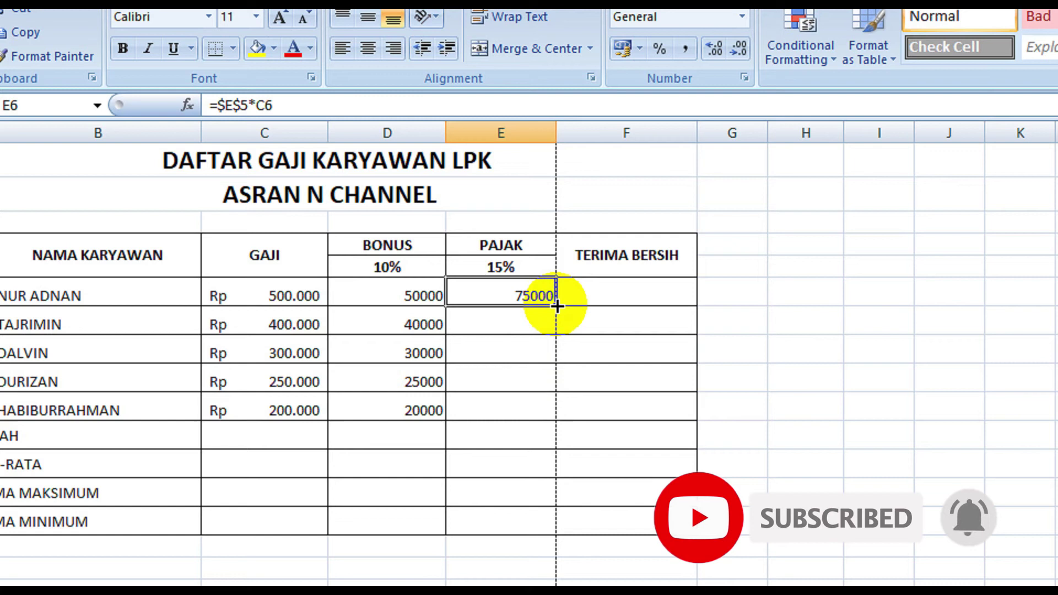
{"action": "left_click_drag", "start_coordinate": [557, 306], "coordinate": [556, 419]}
{"action": "left_click", "coordinate": [619, 416]}
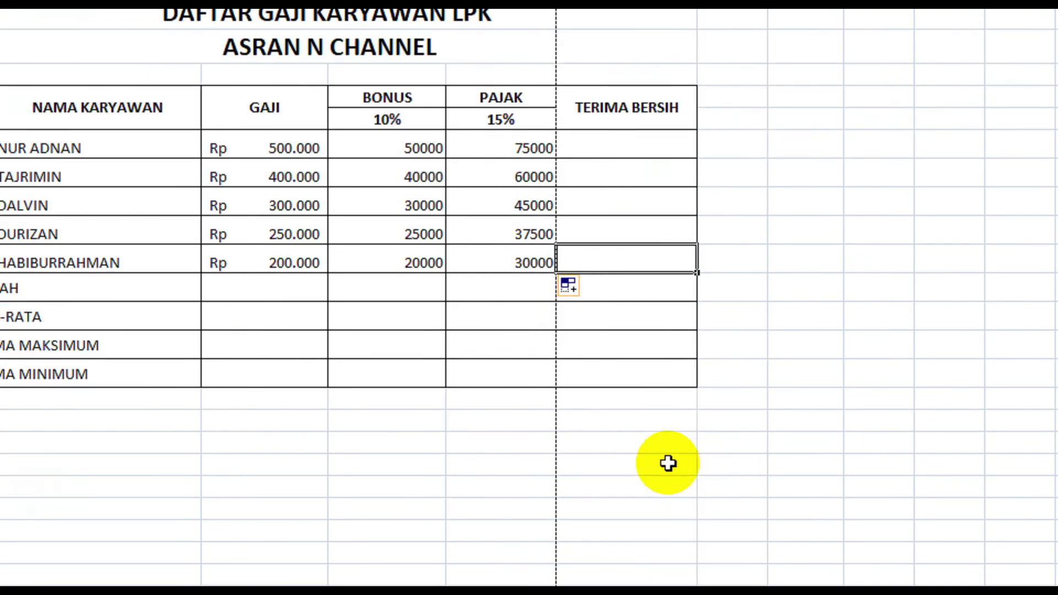
{"action": "left_click", "coordinate": [602, 144]}
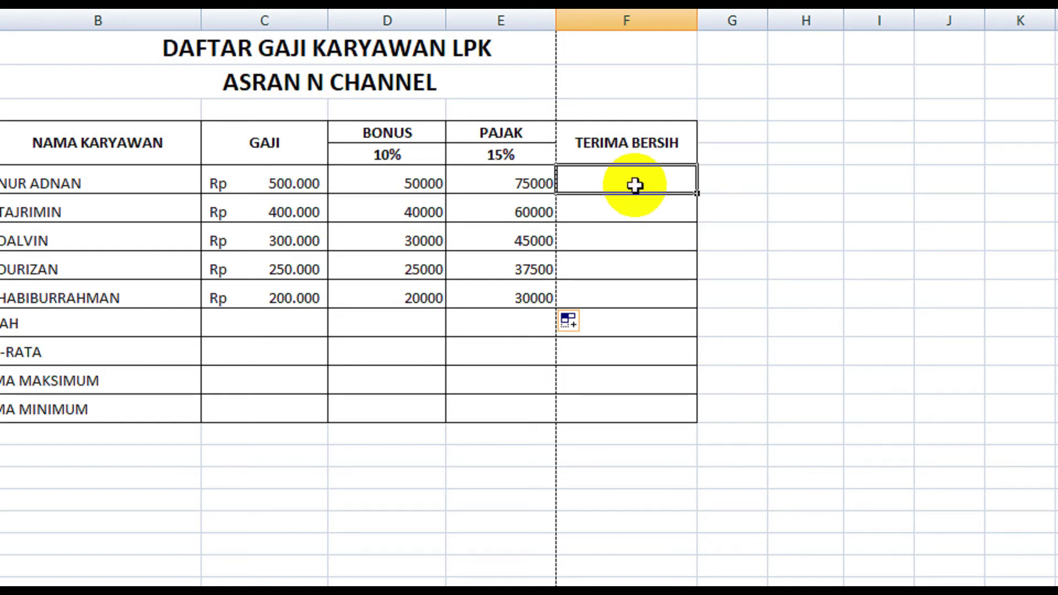
Enter the net pay formula =C6+D6-E6 in F6.
{"action": "left_click", "coordinate": [246, 183]}
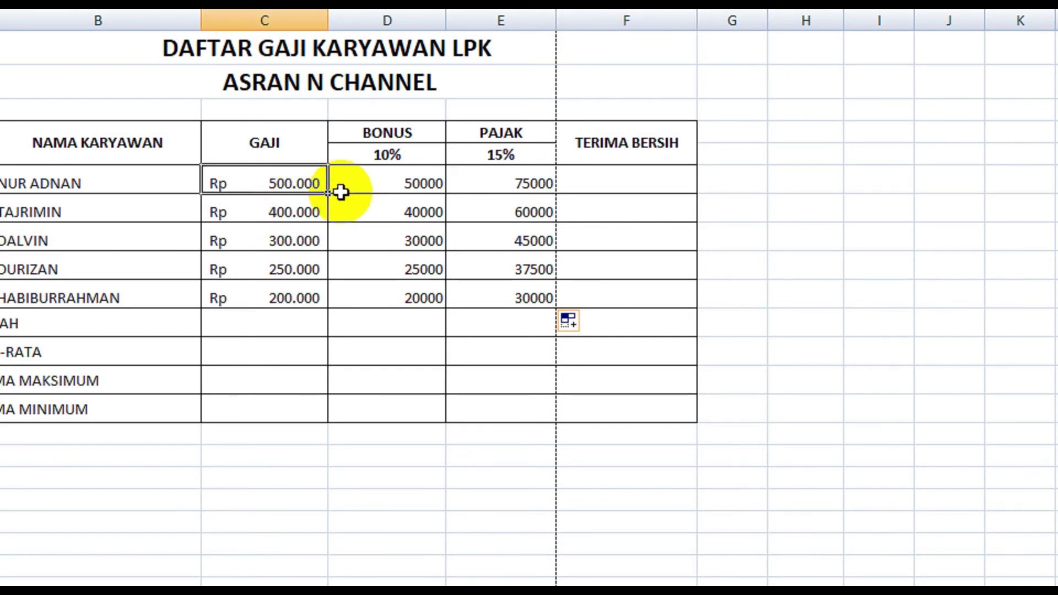
{"action": "left_click", "coordinate": [392, 138]}
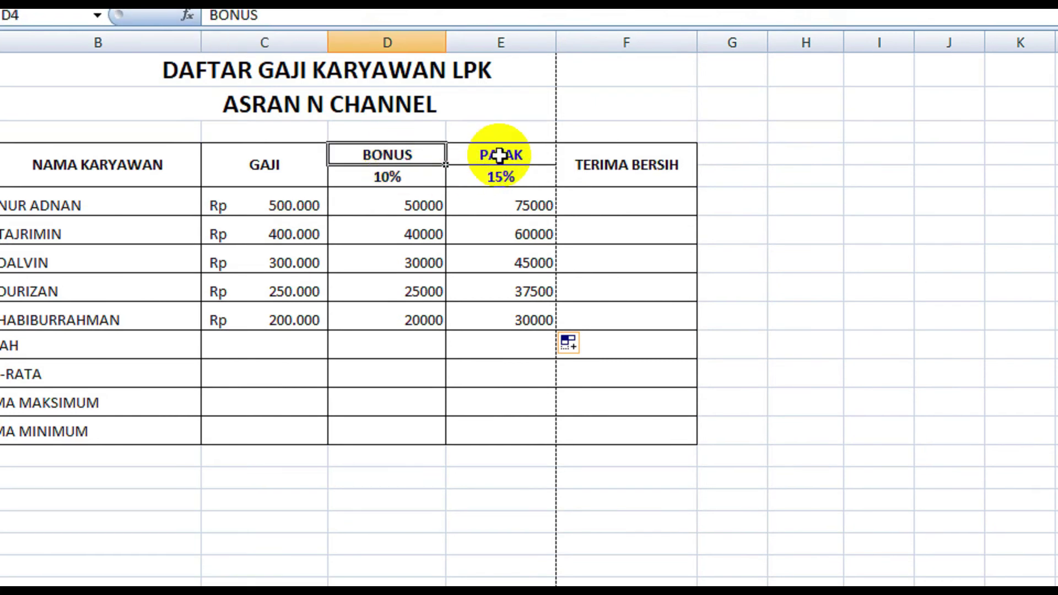
{"action": "left_click", "coordinate": [514, 203]}
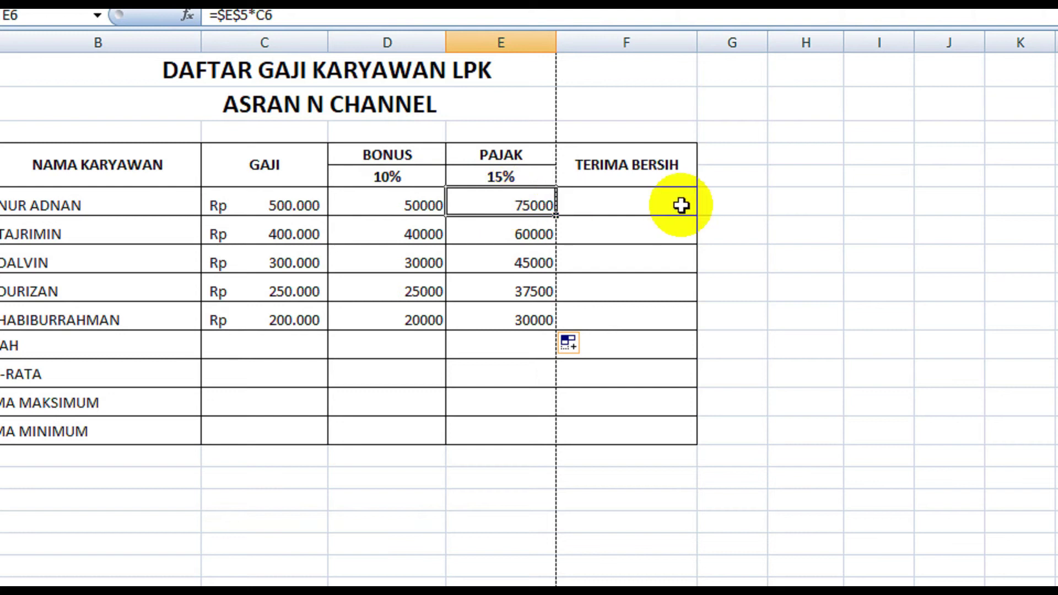
{"action": "left_click", "coordinate": [663, 202]}
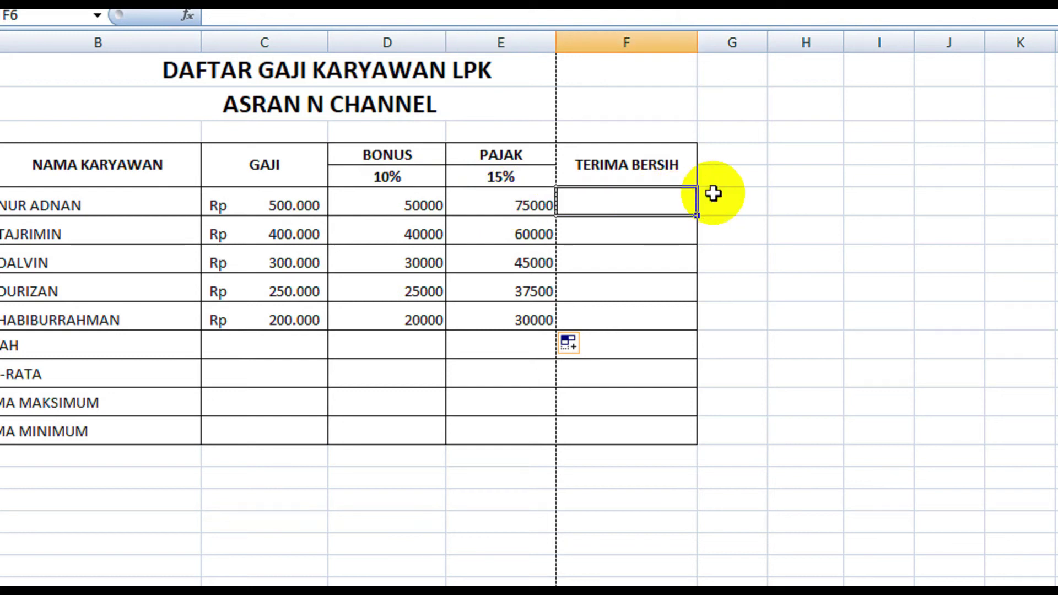
{"action": "type", "text": "="}
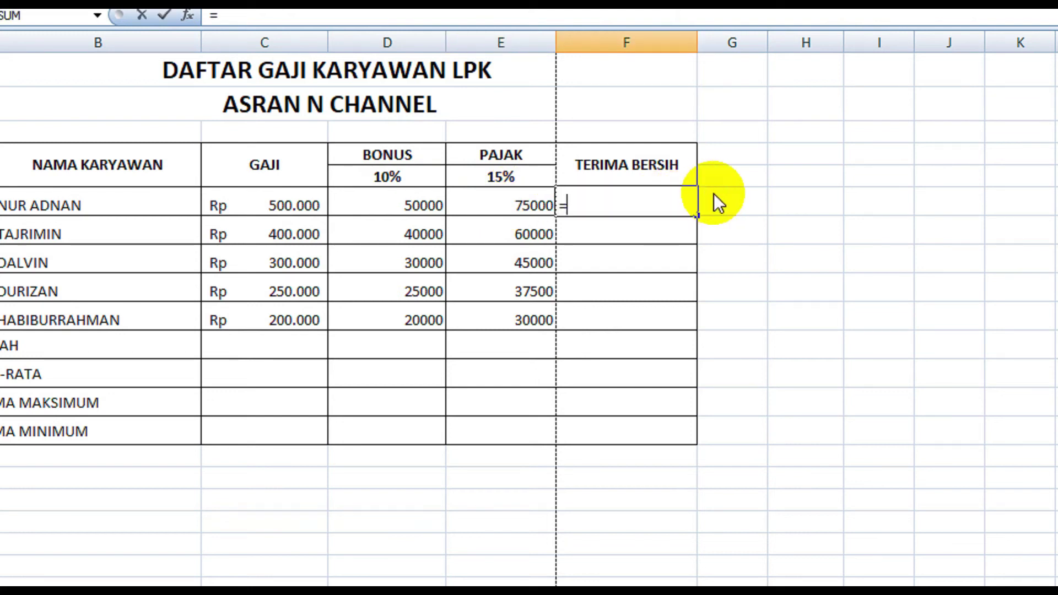
{"action": "left_click", "coordinate": [271, 202]}
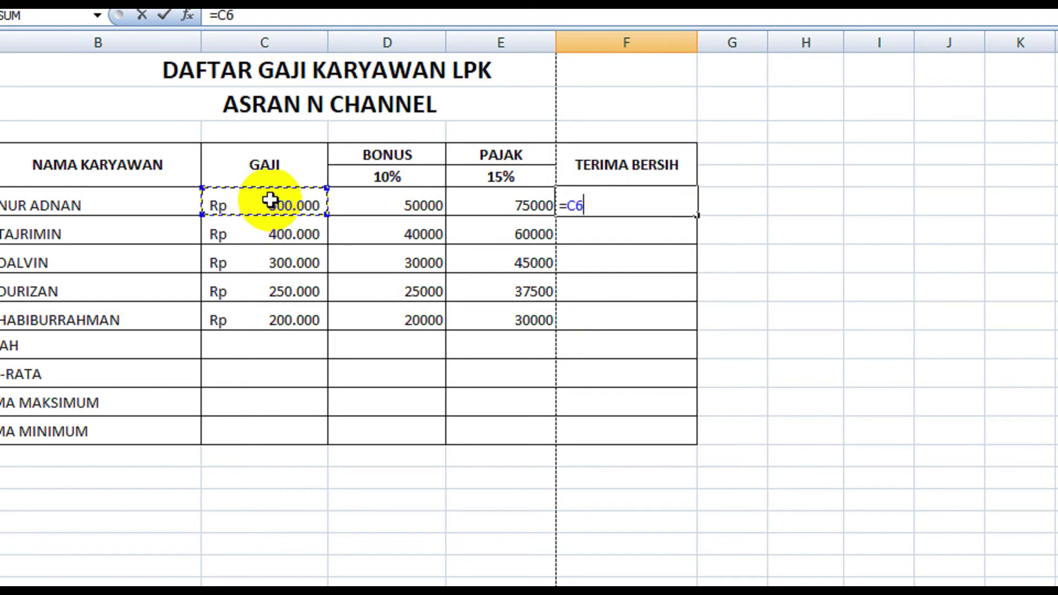
{"action": "type", "text": "+"}
{"action": "left_click", "coordinate": [362, 201]}
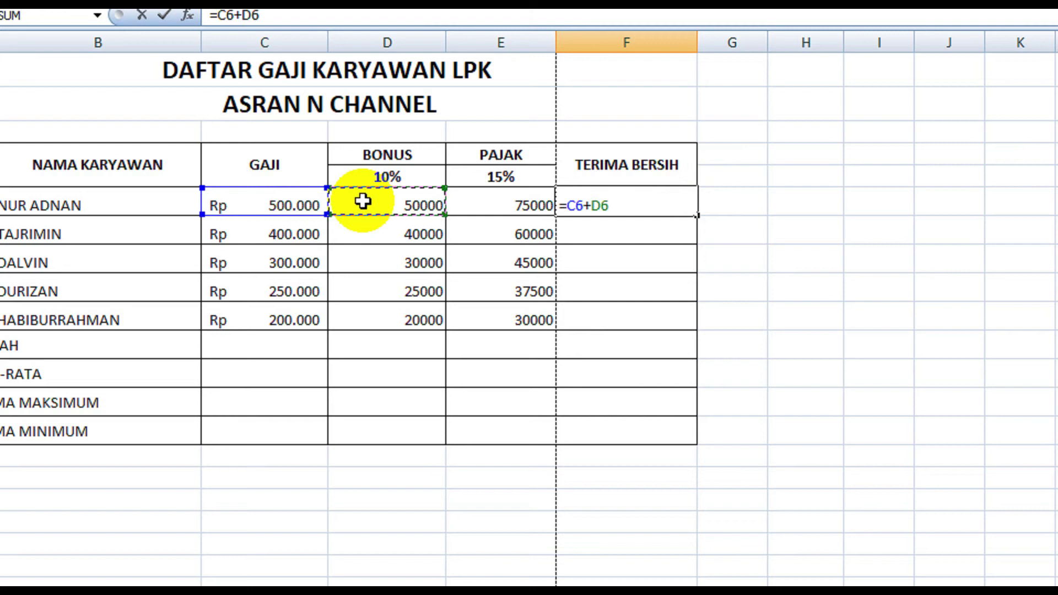
{"action": "type", "text": "-"}
{"action": "left_click", "coordinate": [478, 207]}
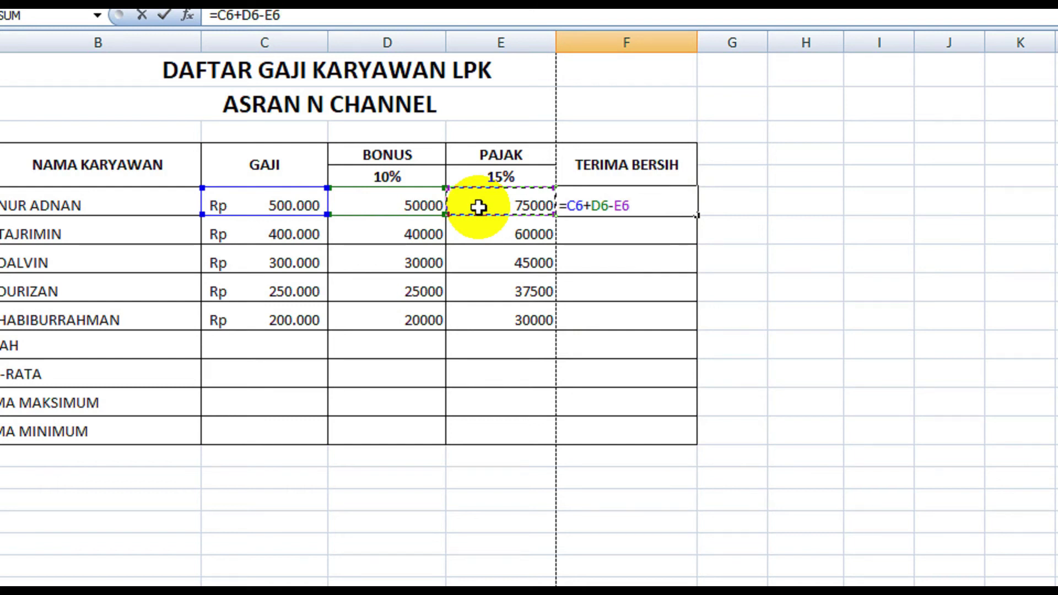
{"action": "key", "text": "Return"}
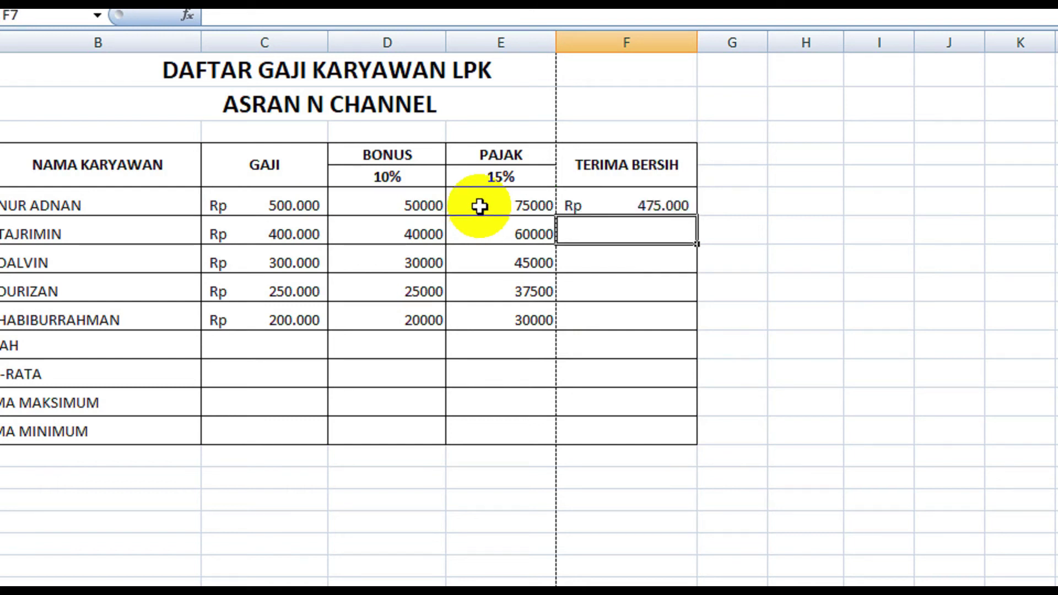
Fill the net pay formula from F6 down to F10.
{"action": "left_click", "coordinate": [606, 205]}
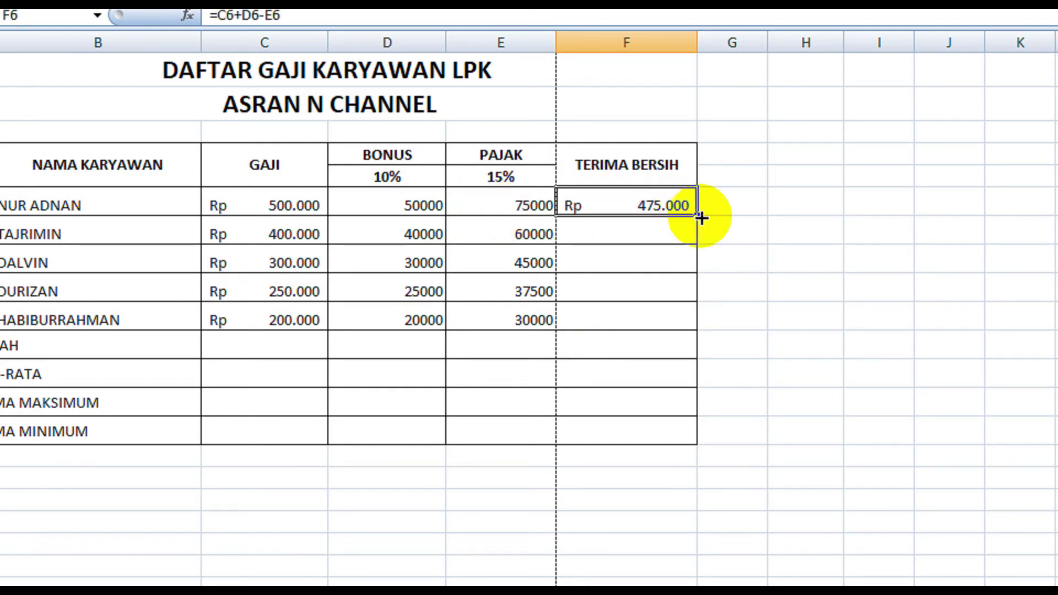
{"action": "left_click_drag", "start_coordinate": [700, 217], "coordinate": [699, 329]}
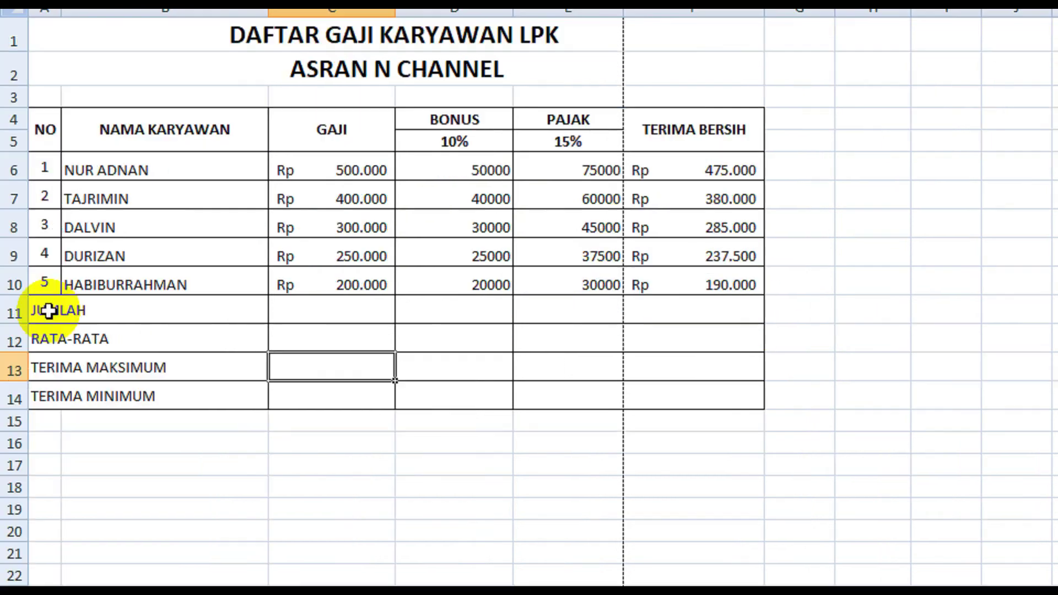
{"action": "left_click", "coordinate": [47, 310]}
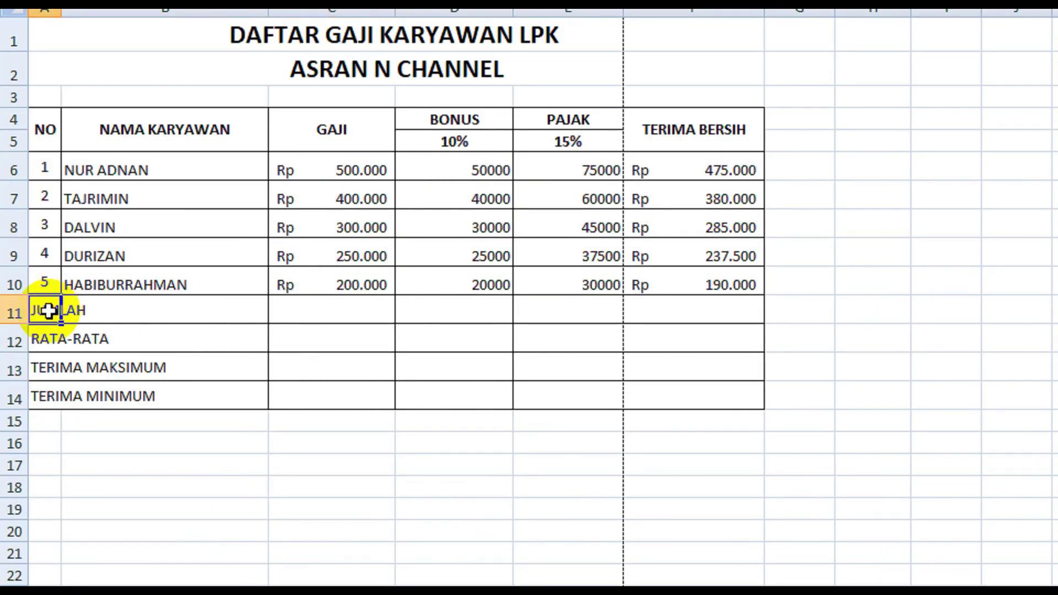
Enter =SUM(C6:C10) in the JUMLAH row's salary cell C11.
{"action": "left_click", "coordinate": [349, 313]}
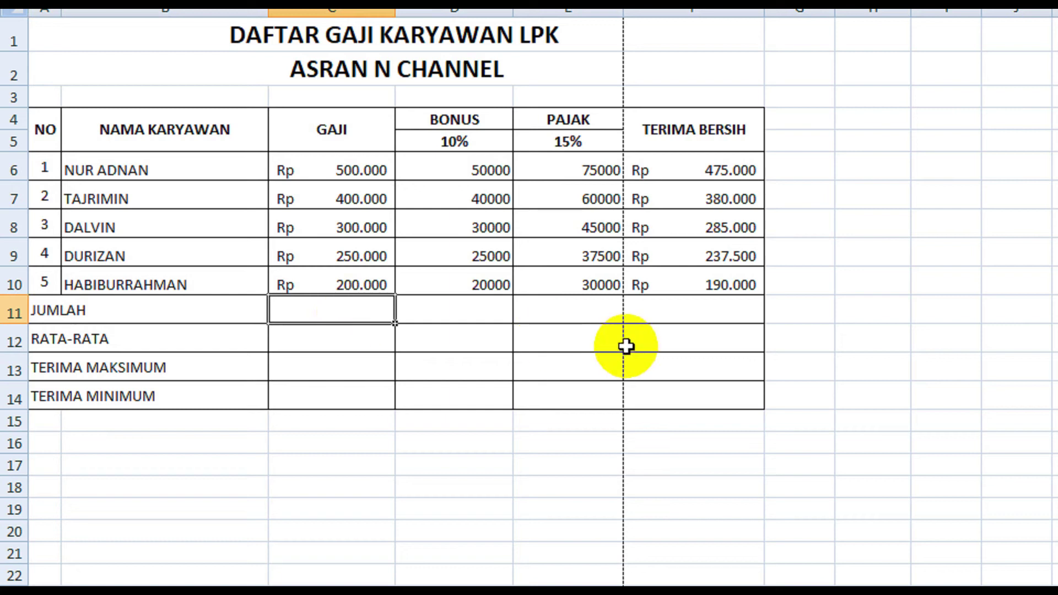
{"action": "type", "text": "=SUM("}
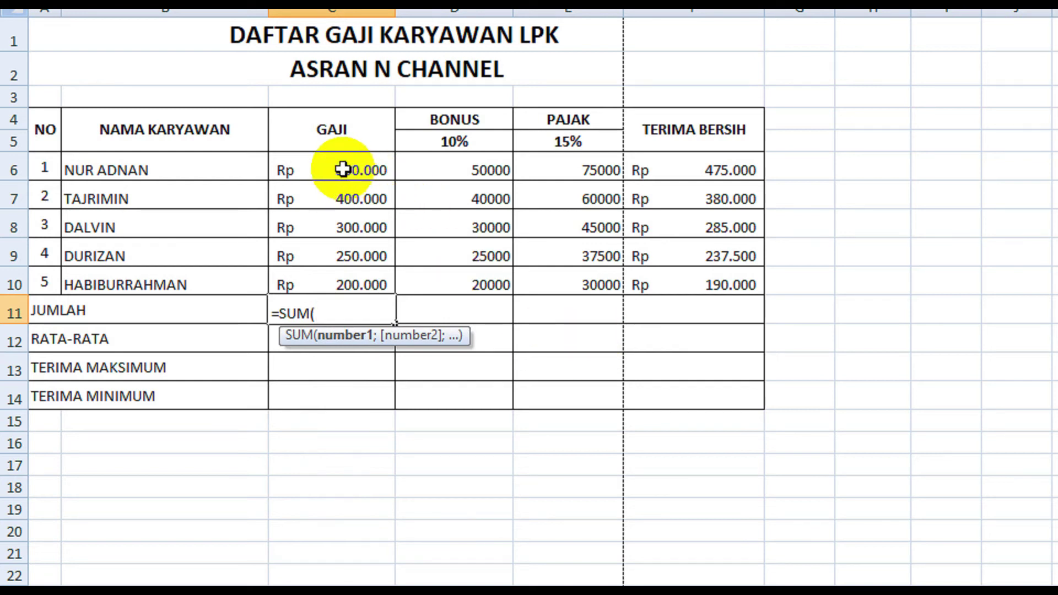
{"action": "left_click_drag", "start_coordinate": [343, 169], "coordinate": [343, 279]}
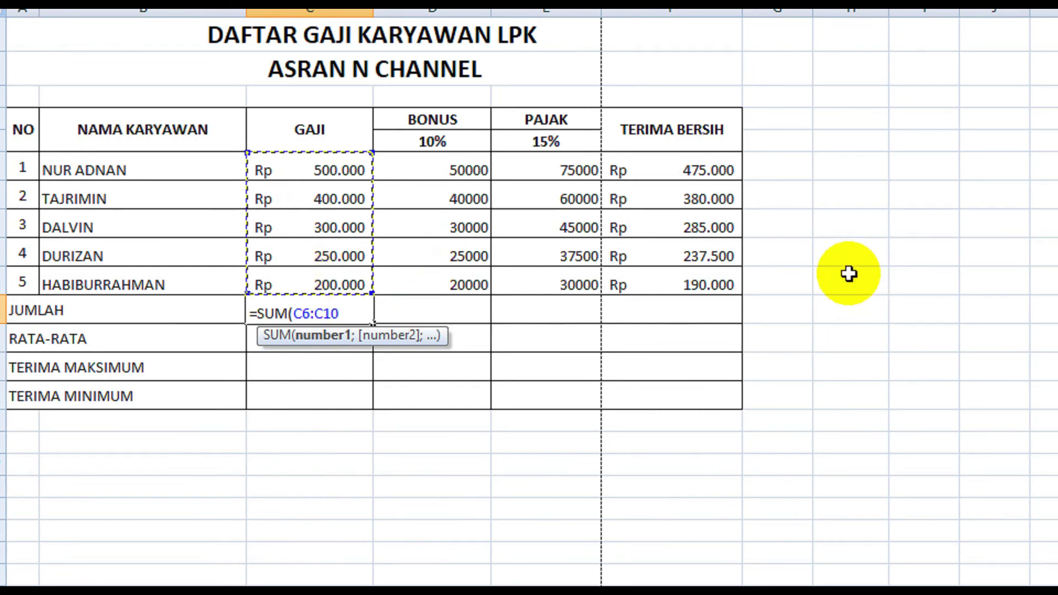
{"action": "type", "text": ")"}
{"action": "key", "text": "Return"}
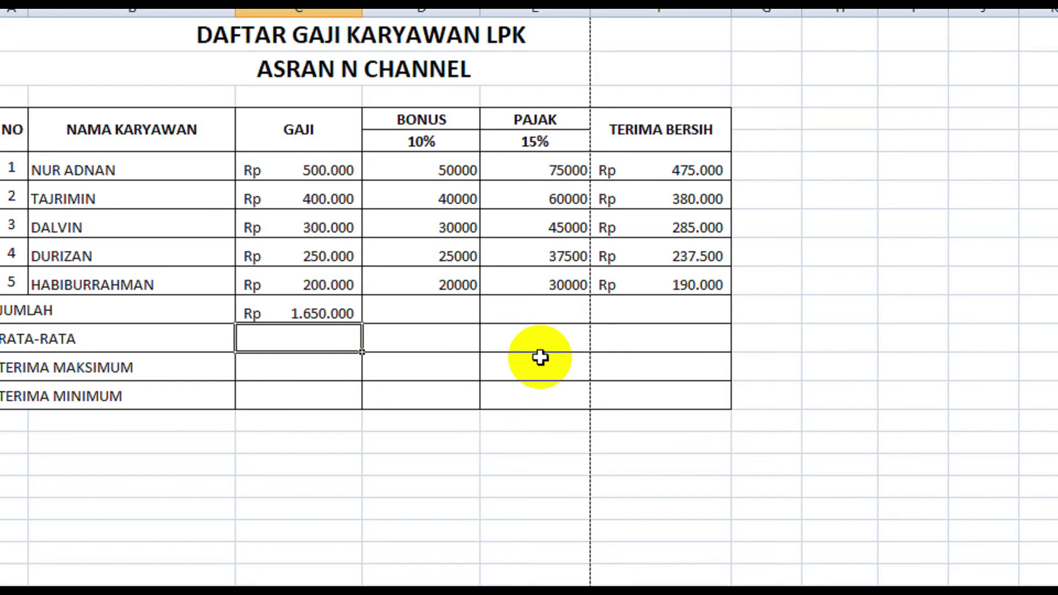
Enter =AVERAGE, =MAX and =MIN of C6:C10 in C12, C13 and C14.
{"action": "type", "text": "="}
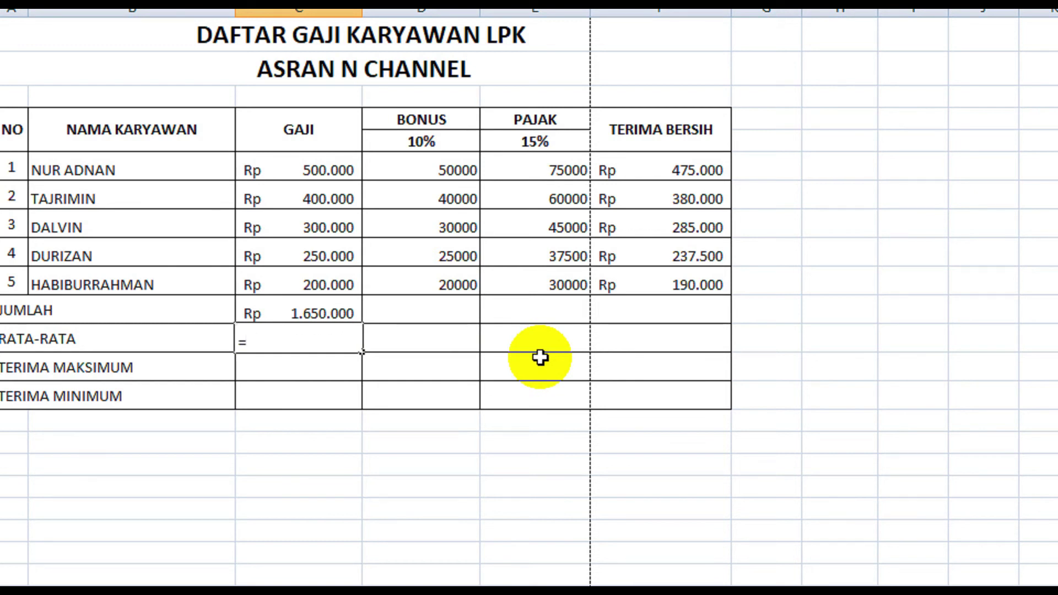
{"action": "type", "text": "AVERA"}
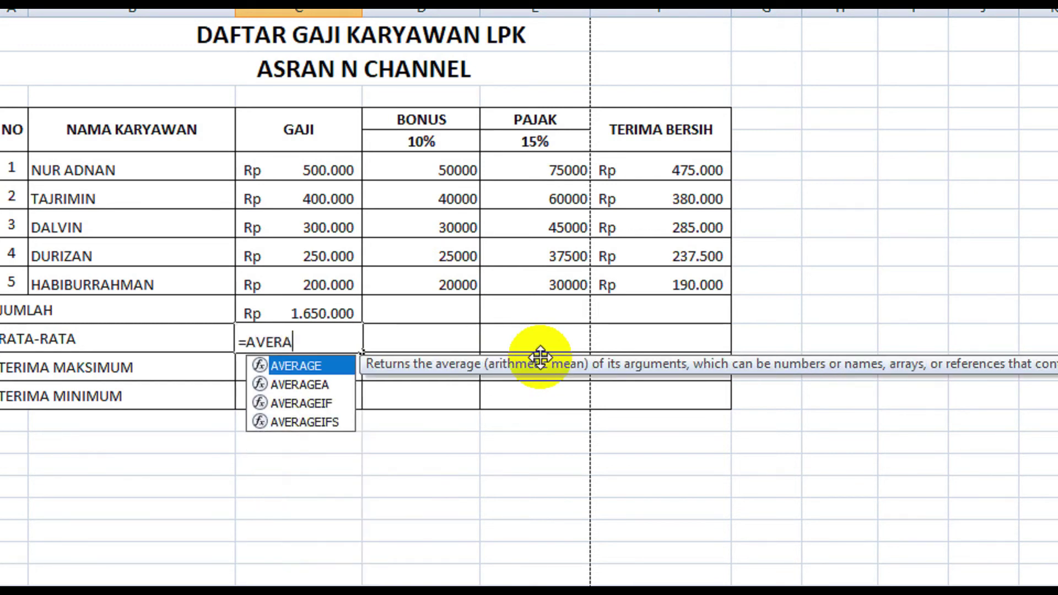
{"action": "type", "text": "GE("}
{"action": "left_click_drag", "start_coordinate": [320, 171], "coordinate": [325, 282]}
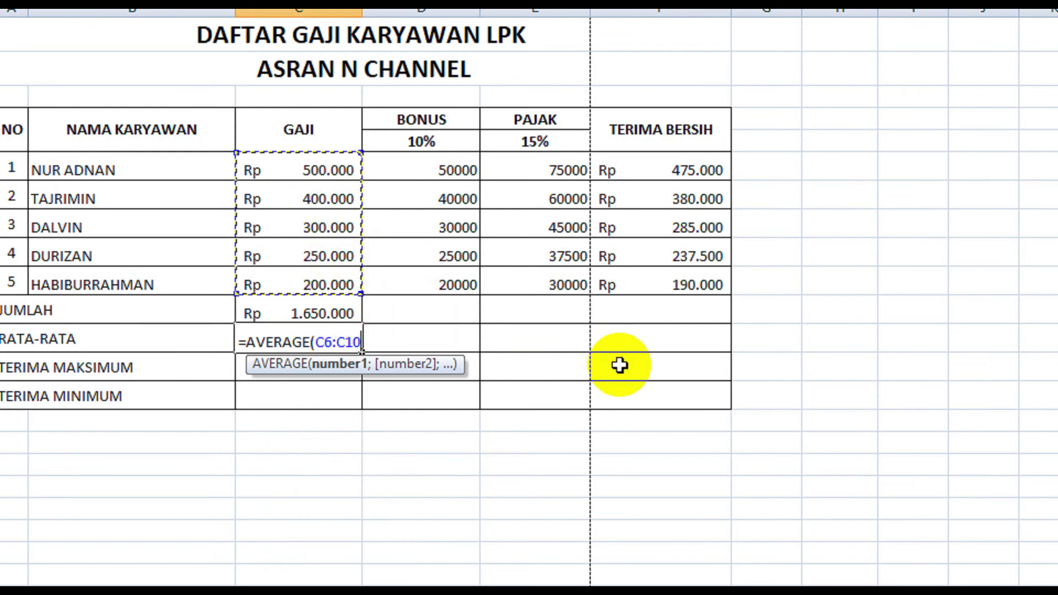
{"action": "type", "text": ")"}
{"action": "key", "text": "Return"}
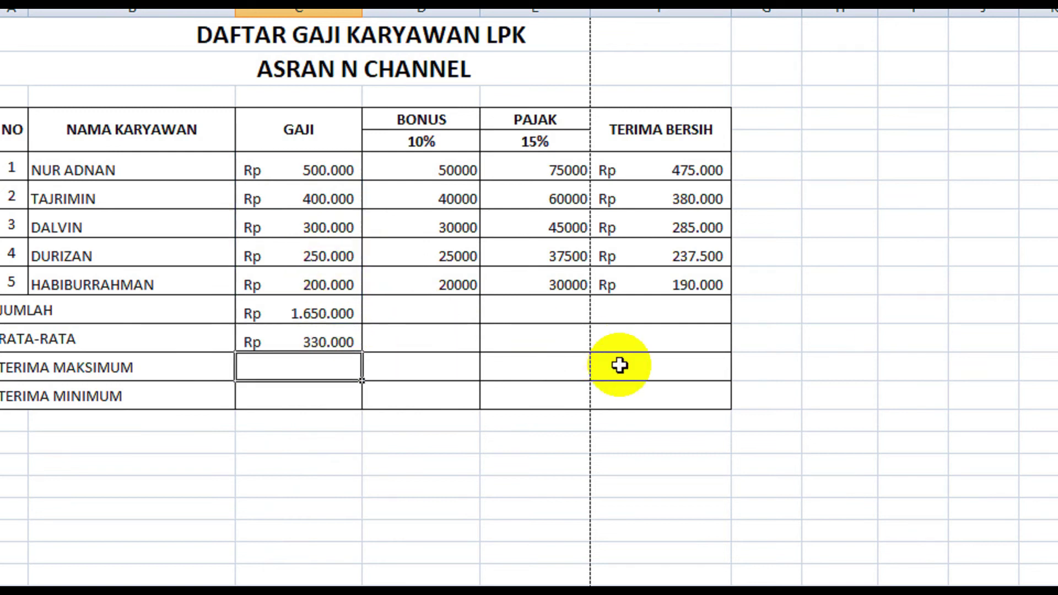
{"action": "type", "text": "="}
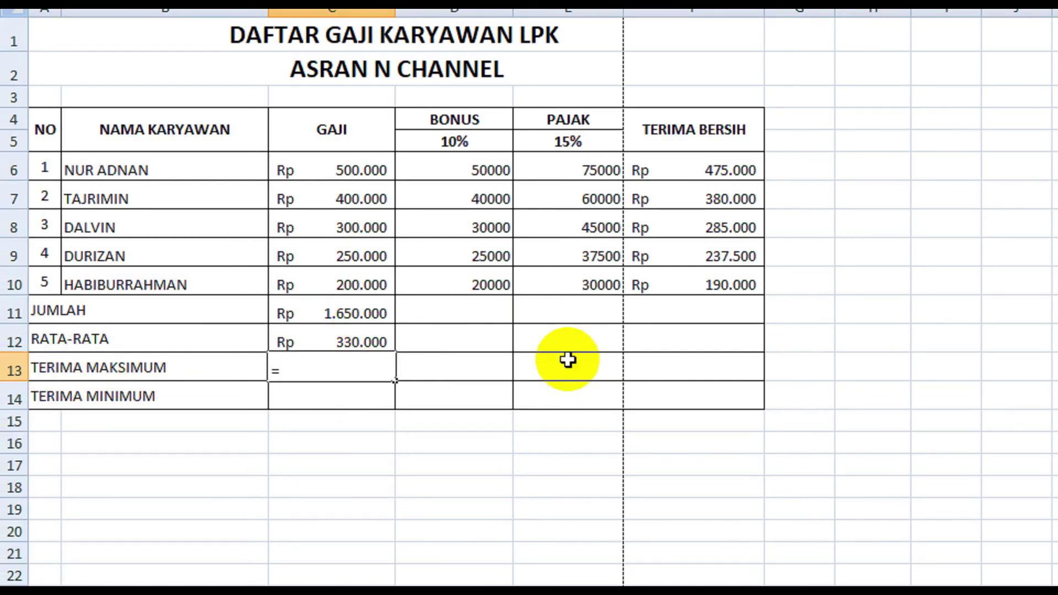
{"action": "type", "text": "MAX("}
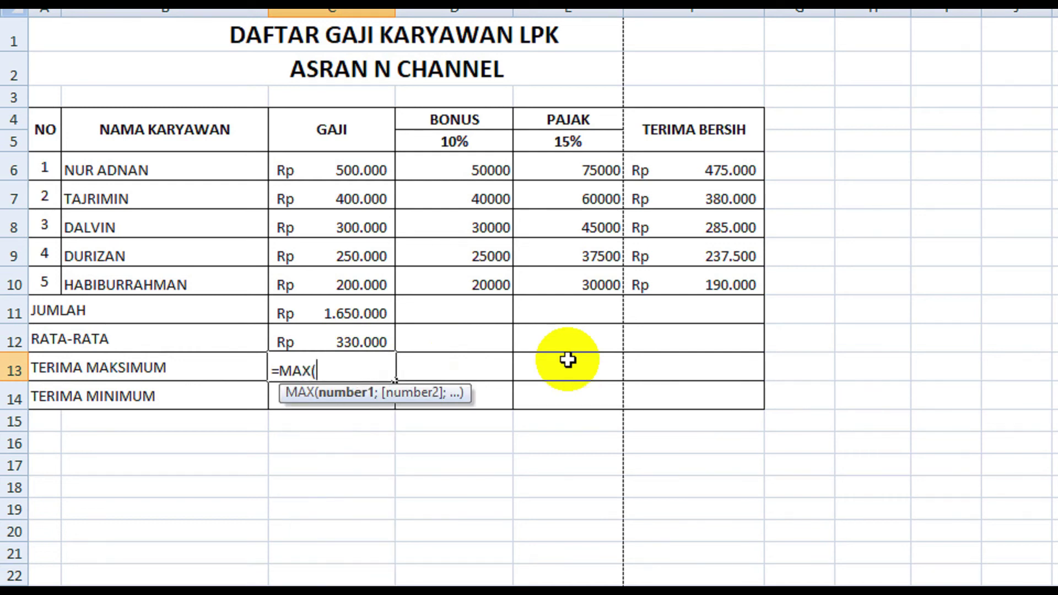
{"action": "mouse_move", "coordinate": [342, 168]}
{"action": "left_mouse_down"}
{"action": "mouse_move", "coordinate": [355, 248]}
{"action": "mouse_move", "coordinate": [342, 274]}
{"action": "left_mouse_up"}
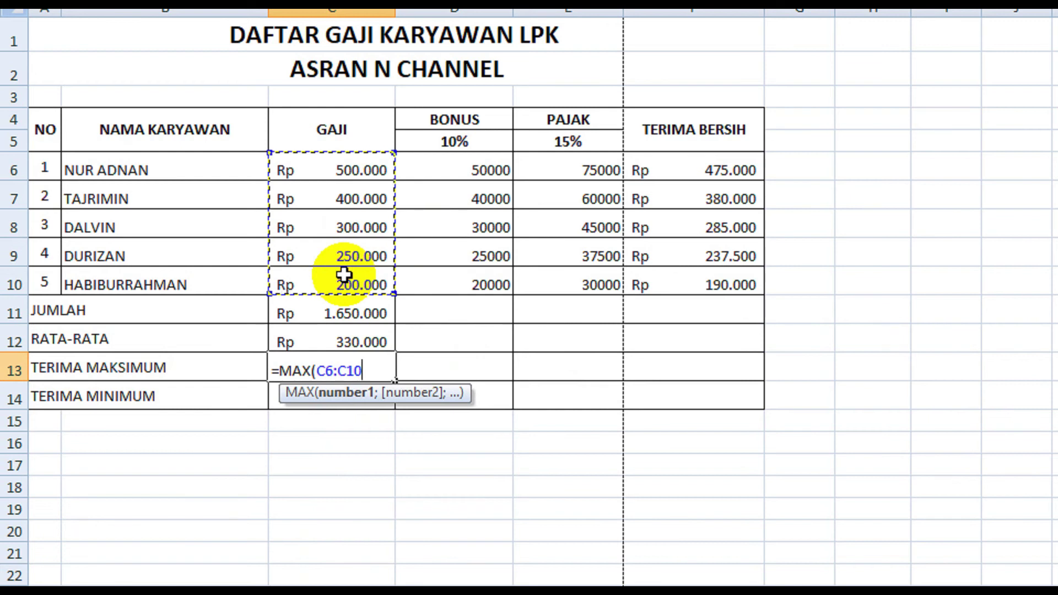
{"action": "type", "text": ")"}
{"action": "key", "text": "Return"}
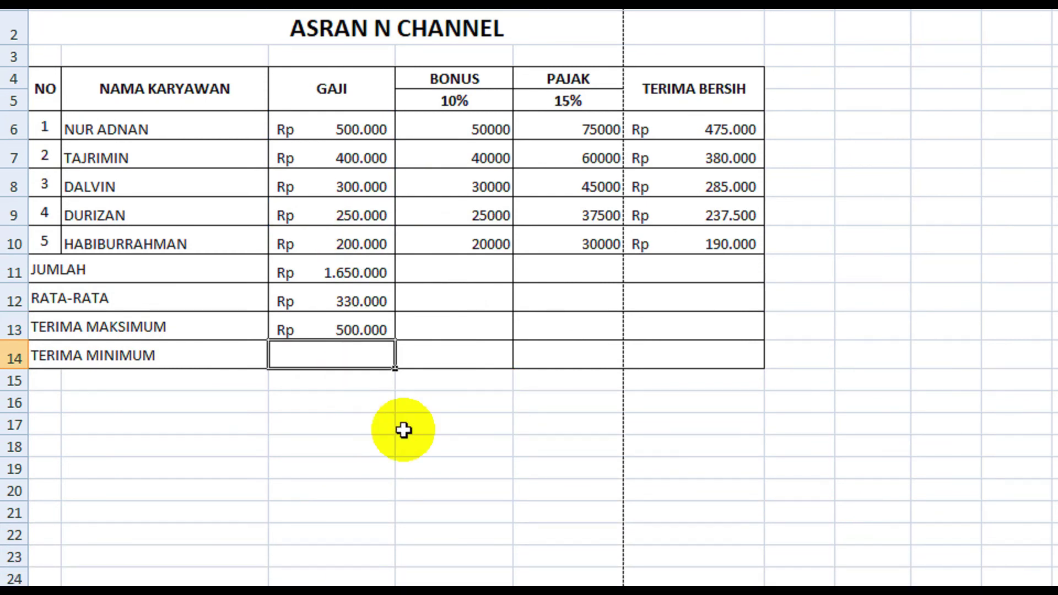
{"action": "type", "text": "="}
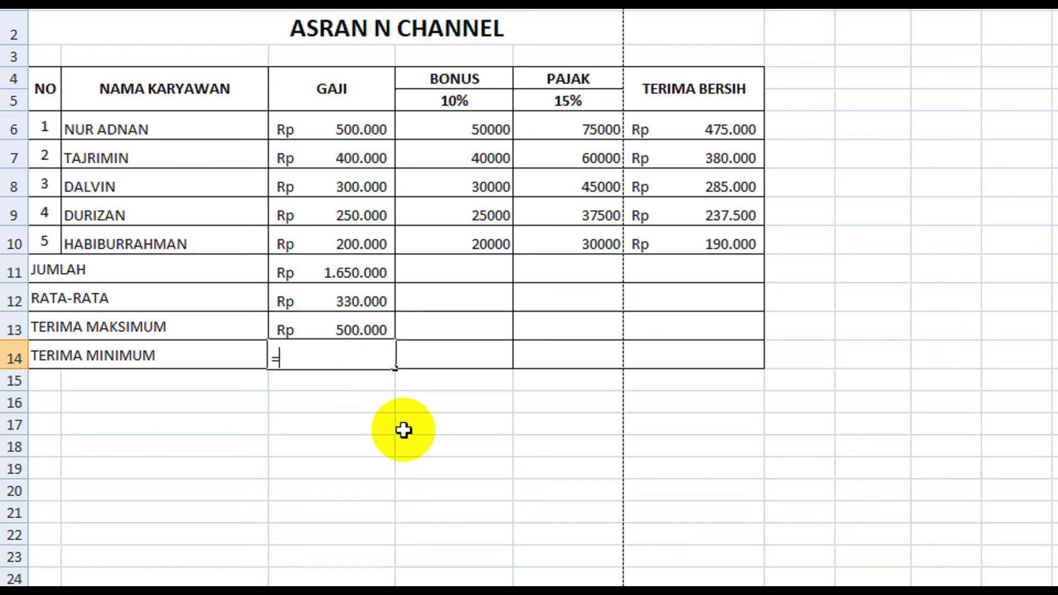
{"action": "type", "text": "MIN("}
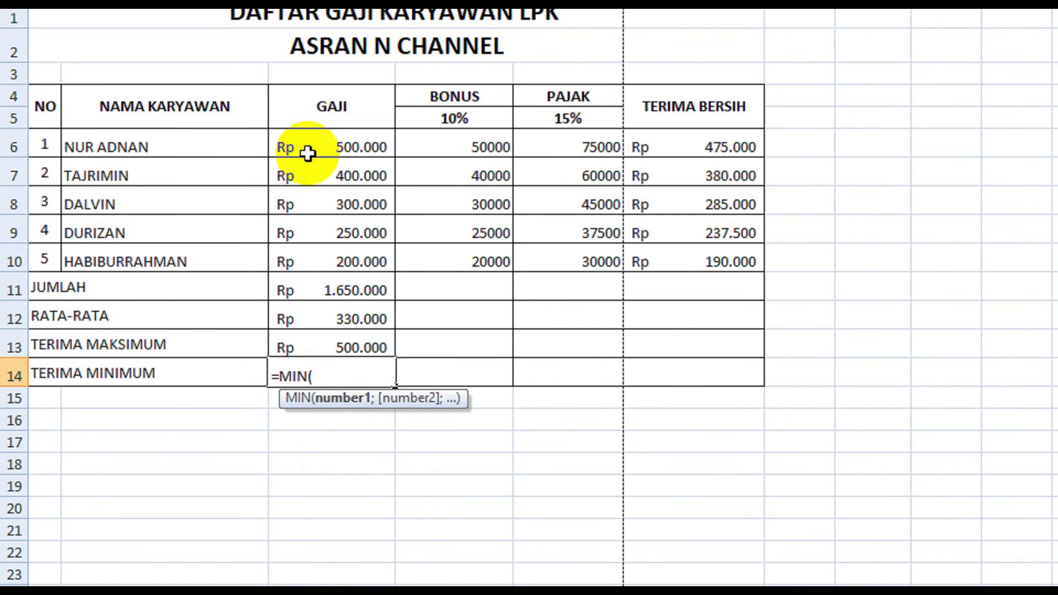
{"action": "left_click_drag", "start_coordinate": [308, 153], "coordinate": [307, 267]}
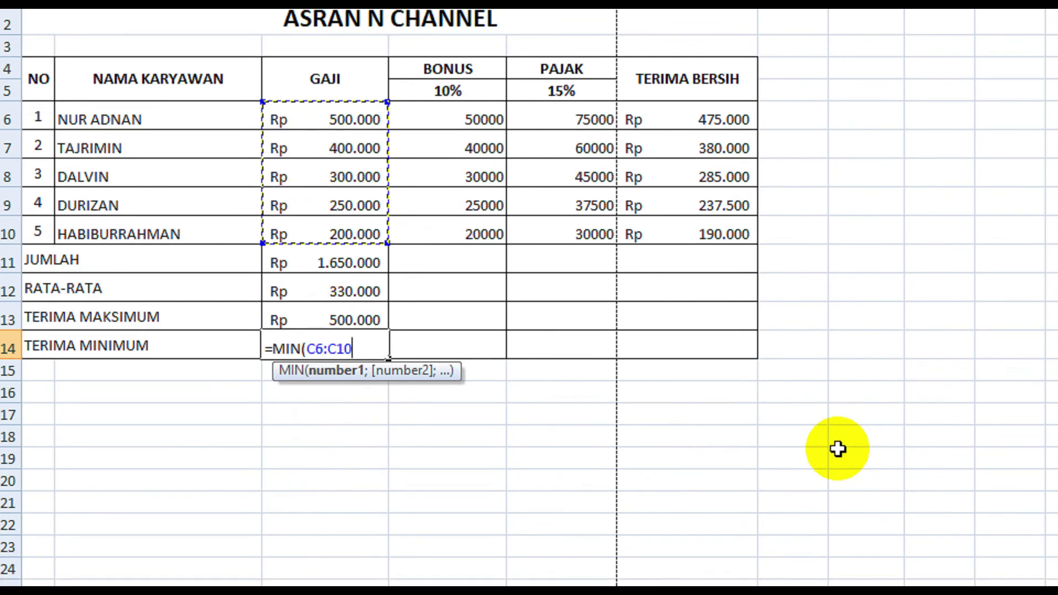
{"action": "type", "text": ")"}
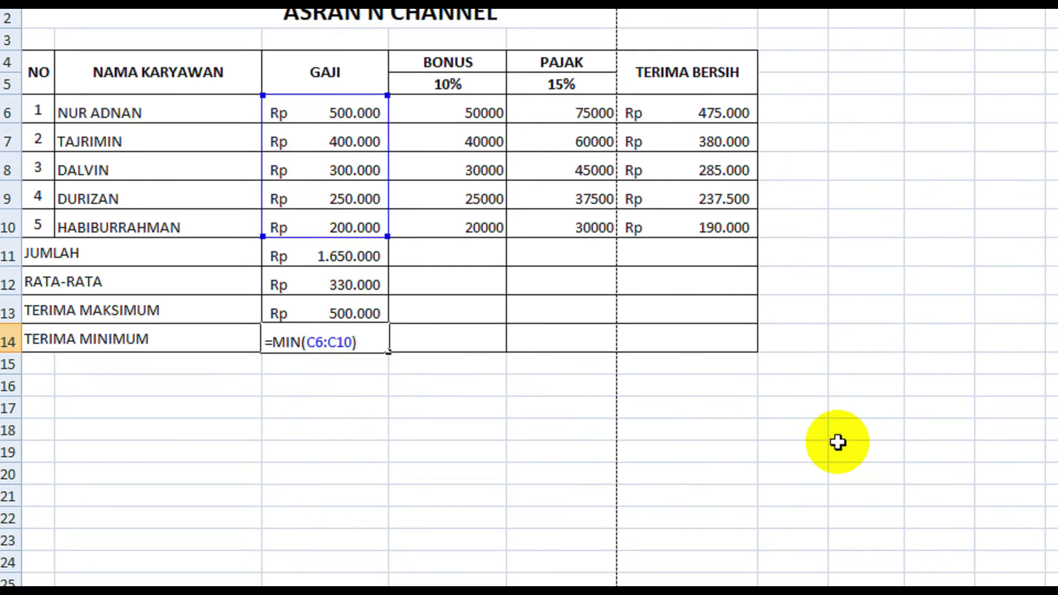
{"action": "key", "text": "Return"}
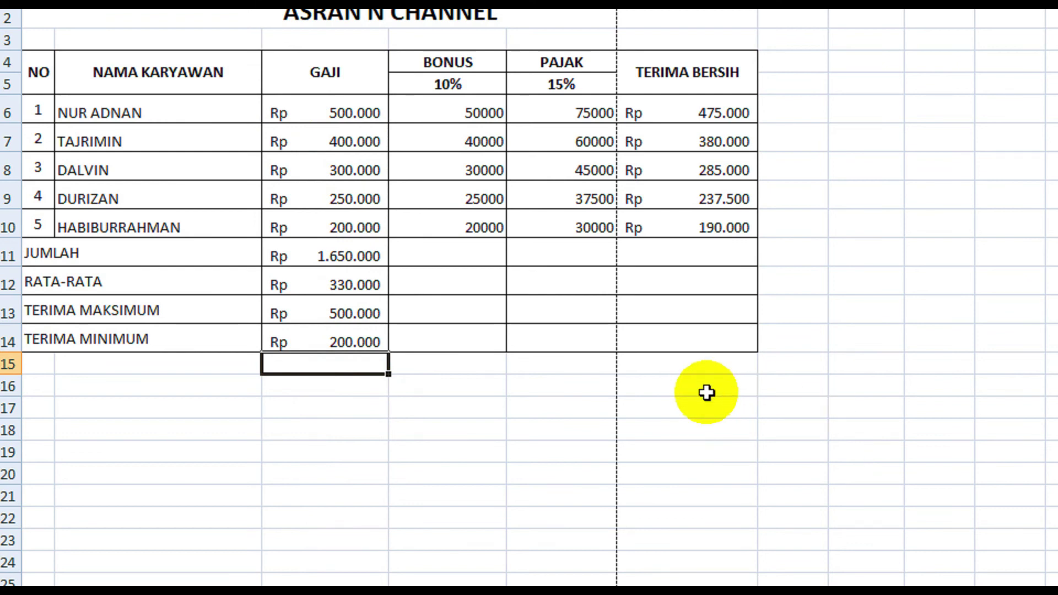
{"action": "left_click", "coordinate": [421, 252]}
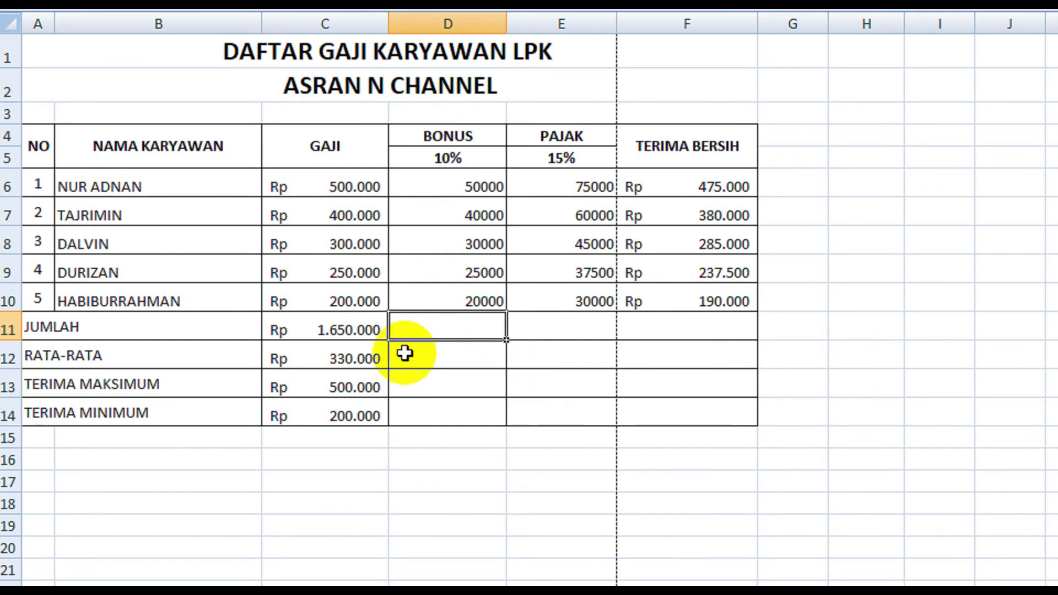
Copy the JUMLAH and RATA-RATA formulas from column C across to column F.
{"action": "left_click", "coordinate": [323, 329]}
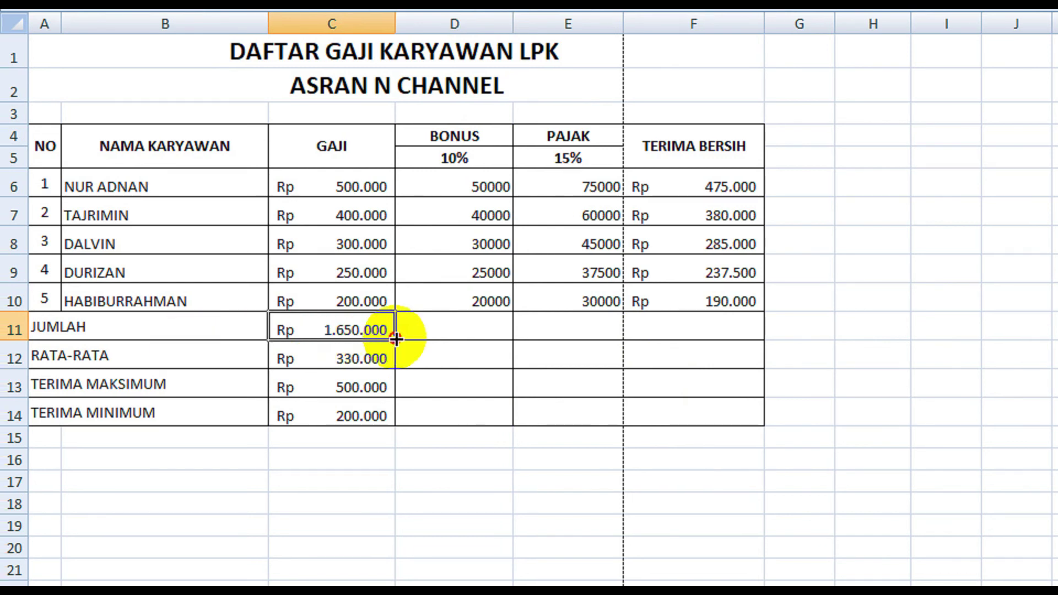
{"action": "left_click_drag", "start_coordinate": [396, 338], "coordinate": [713, 332]}
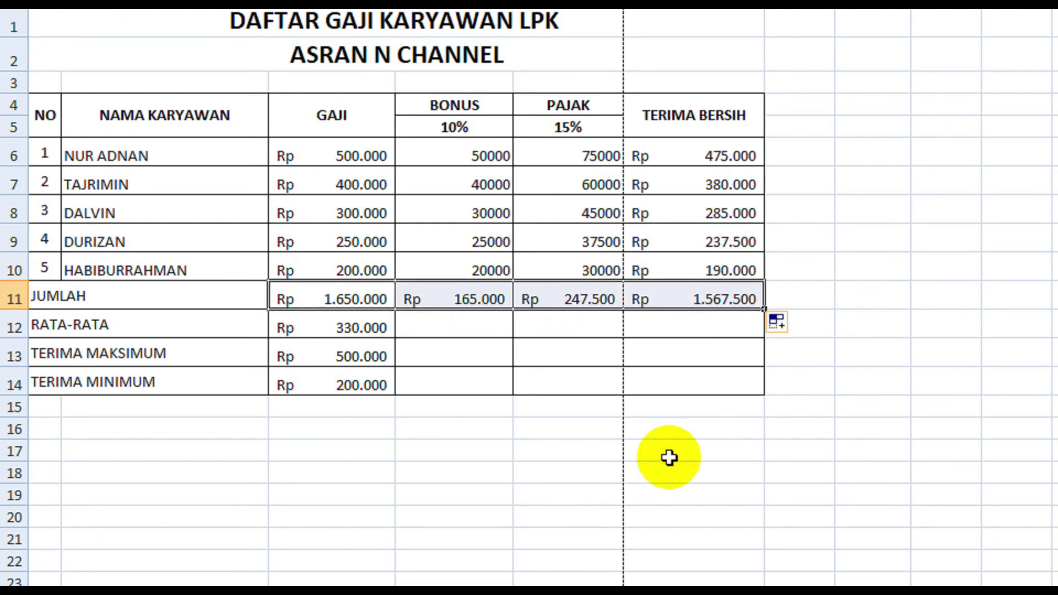
{"action": "left_click", "coordinate": [438, 323]}
{"action": "left_click", "coordinate": [331, 308]}
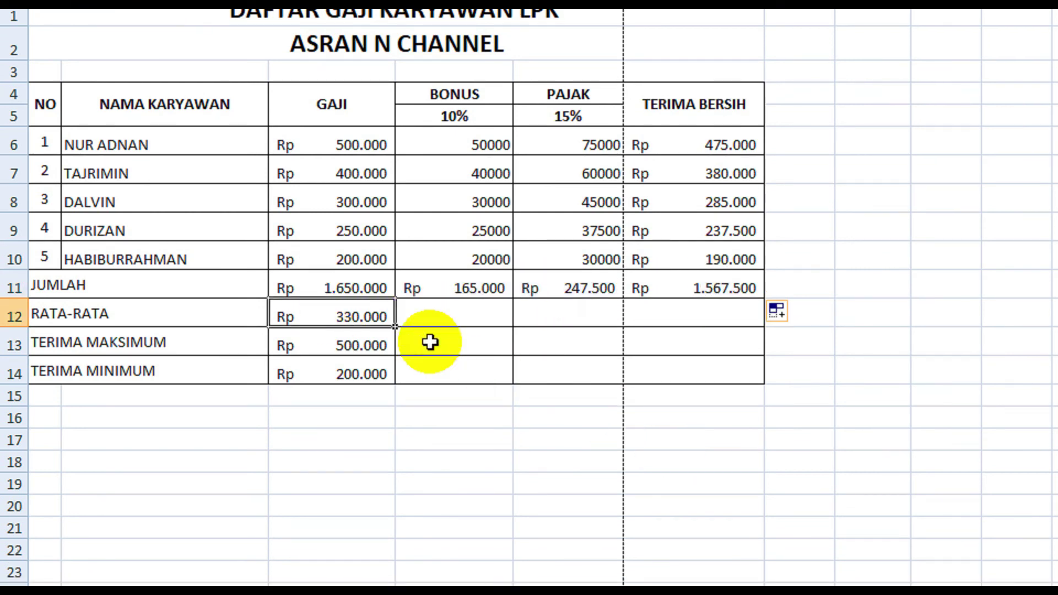
{"action": "left_click_drag", "start_coordinate": [398, 329], "coordinate": [732, 324]}
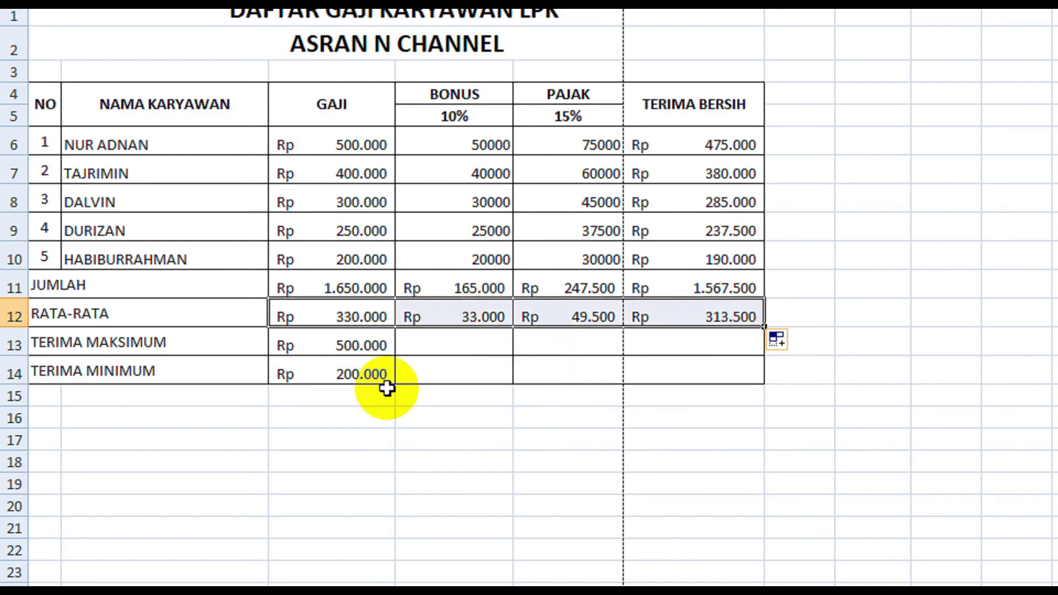
Copy the maximum and minimum formulas across to column F, then select the BONUS and PAJAK values.
{"action": "left_click", "coordinate": [343, 347]}
{"action": "left_click_drag", "start_coordinate": [396, 358], "coordinate": [733, 353]}
{"action": "left_click", "coordinate": [325, 375]}
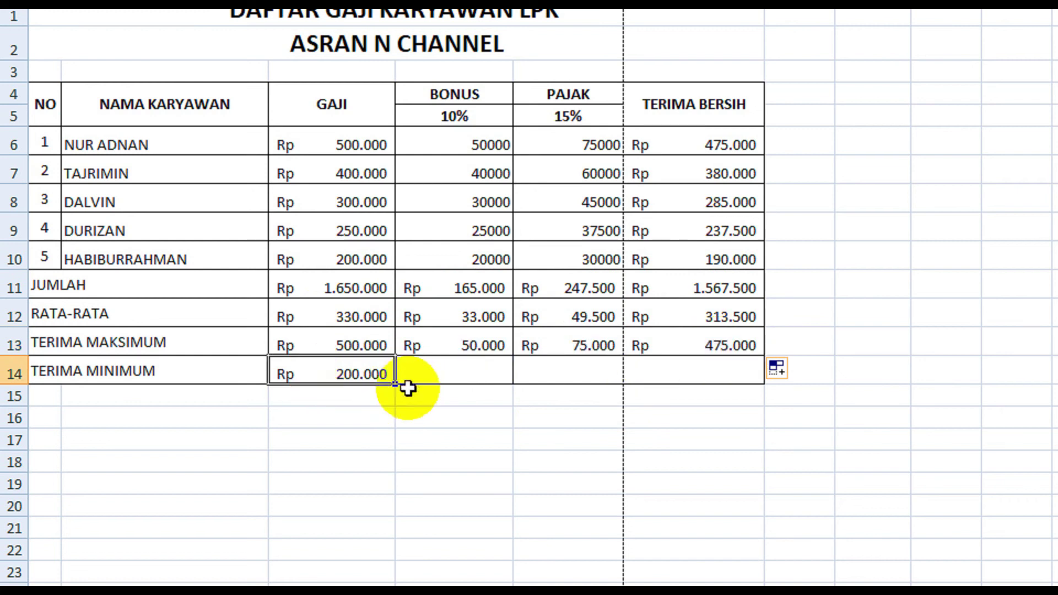
{"action": "left_click_drag", "start_coordinate": [395, 386], "coordinate": [727, 375]}
{"action": "left_click", "coordinate": [537, 420]}
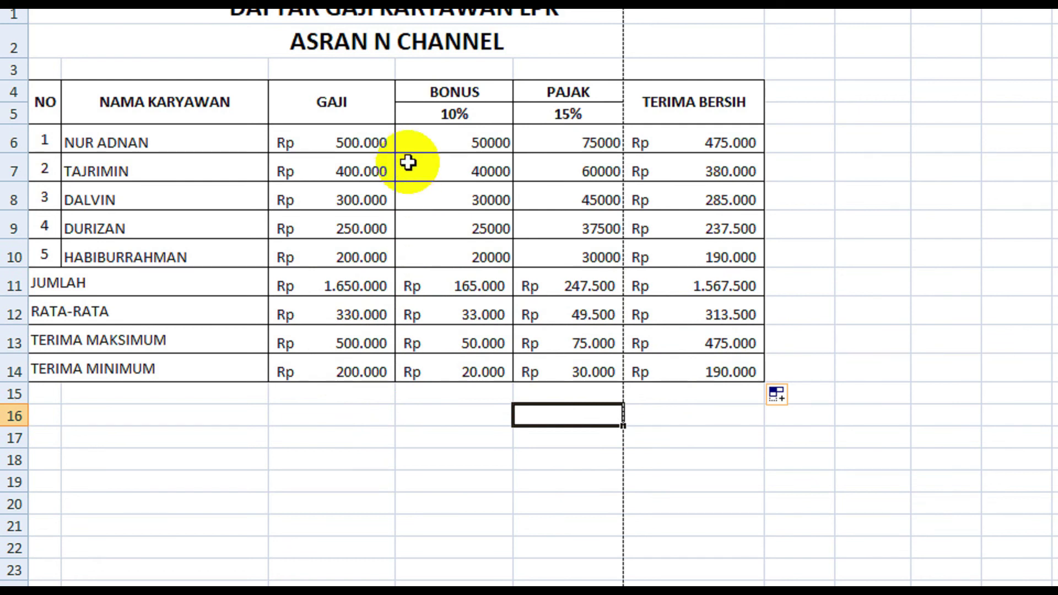
{"action": "left_click_drag", "start_coordinate": [451, 151], "coordinate": [570, 270]}
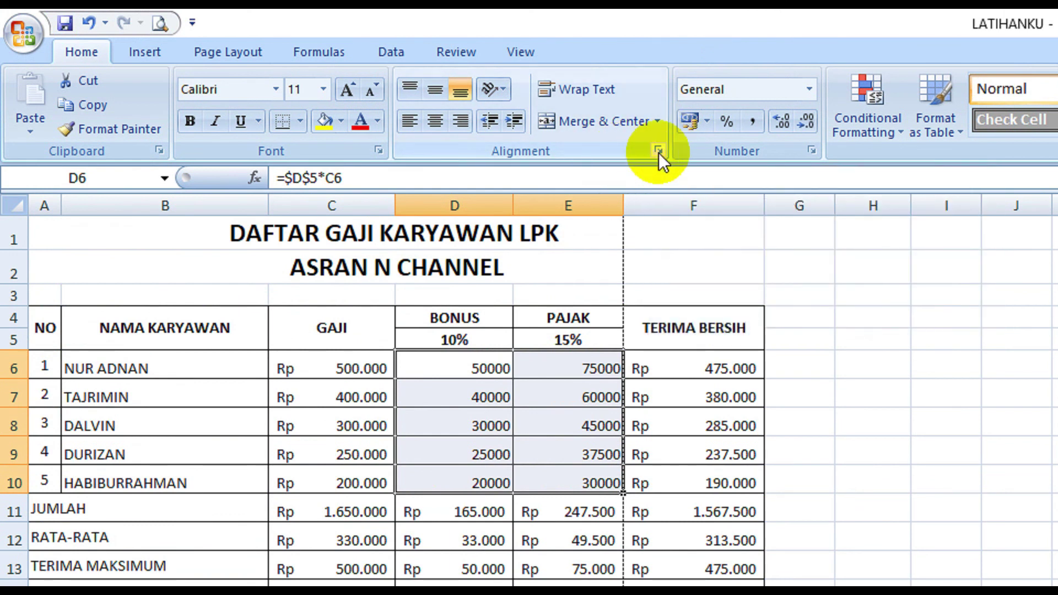
Format the bonus and tax cells as Accounting with 0 decimals and the Rp Indonesian (Indonesia) symbol.
{"action": "left_click", "coordinate": [812, 152]}
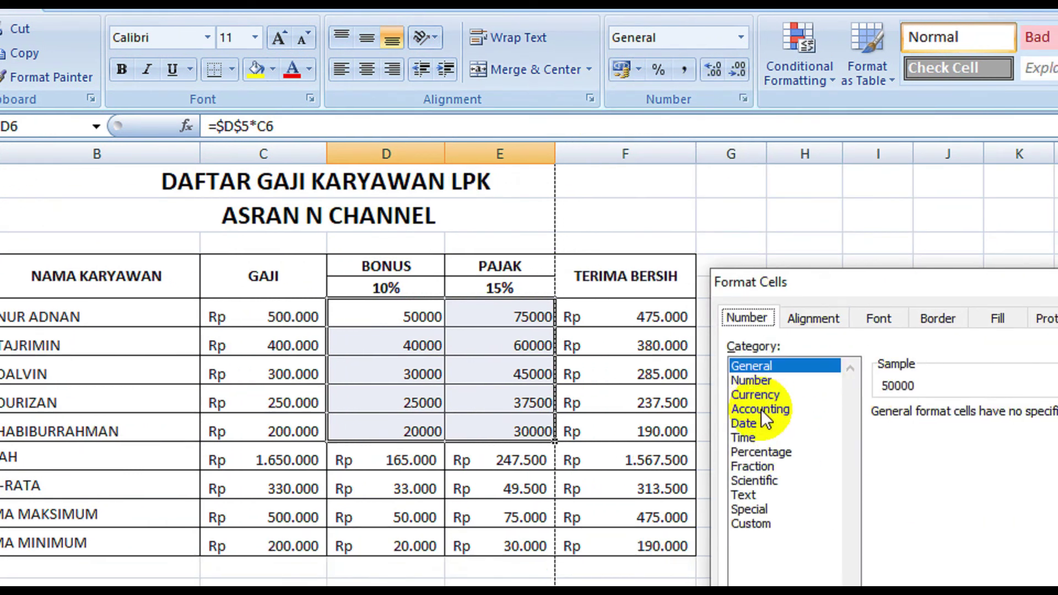
{"action": "left_click", "coordinate": [831, 461]}
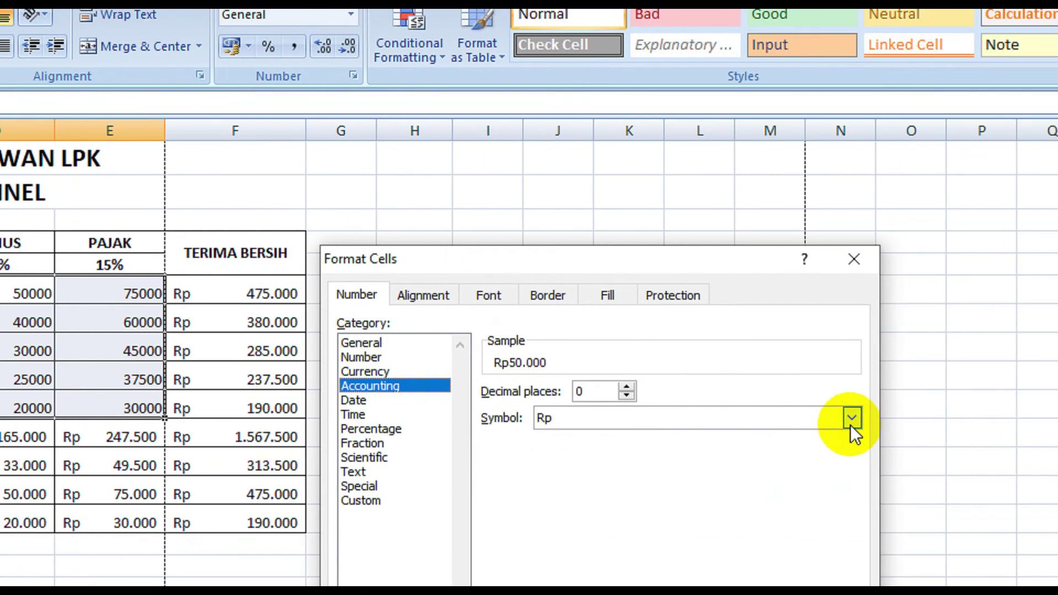
{"action": "left_click", "coordinate": [838, 419]}
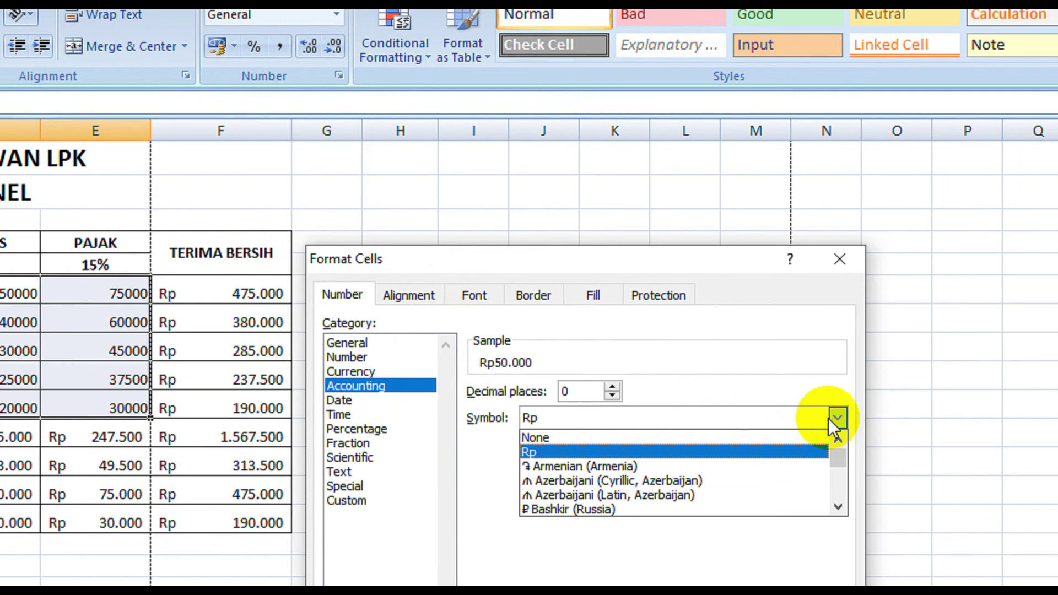
{"action": "left_click", "coordinate": [838, 507]}
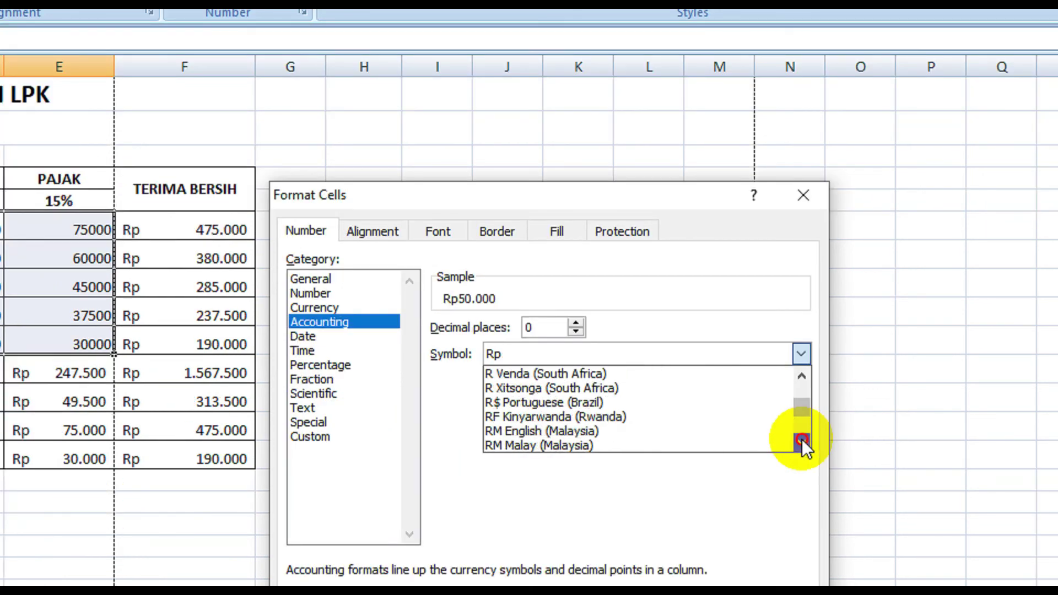
{"action": "left_click", "coordinate": [802, 439]}
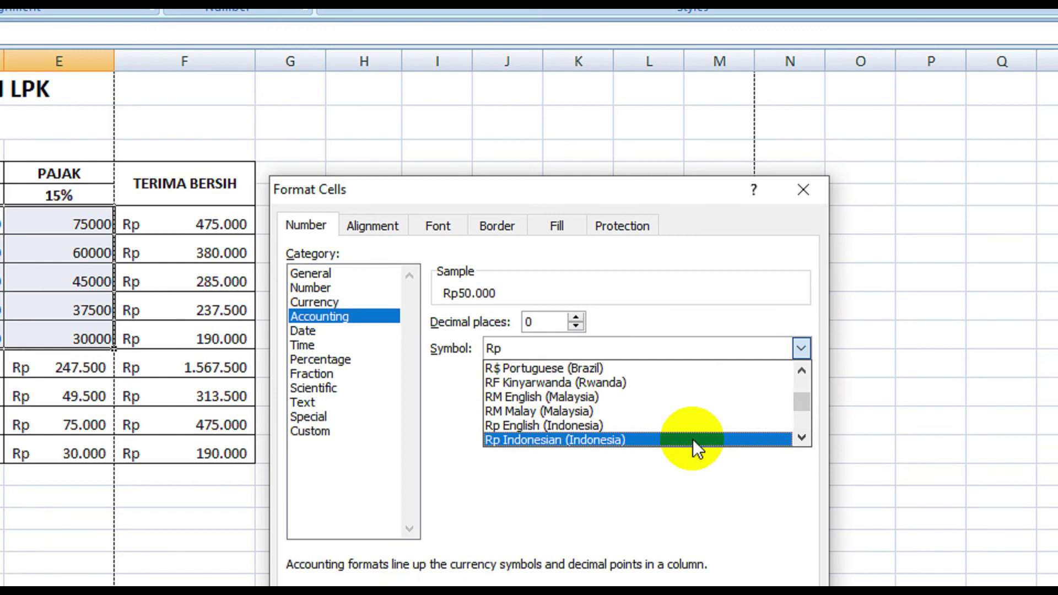
{"action": "left_click", "coordinate": [697, 444]}
{"action": "left_click", "coordinate": [686, 455]}
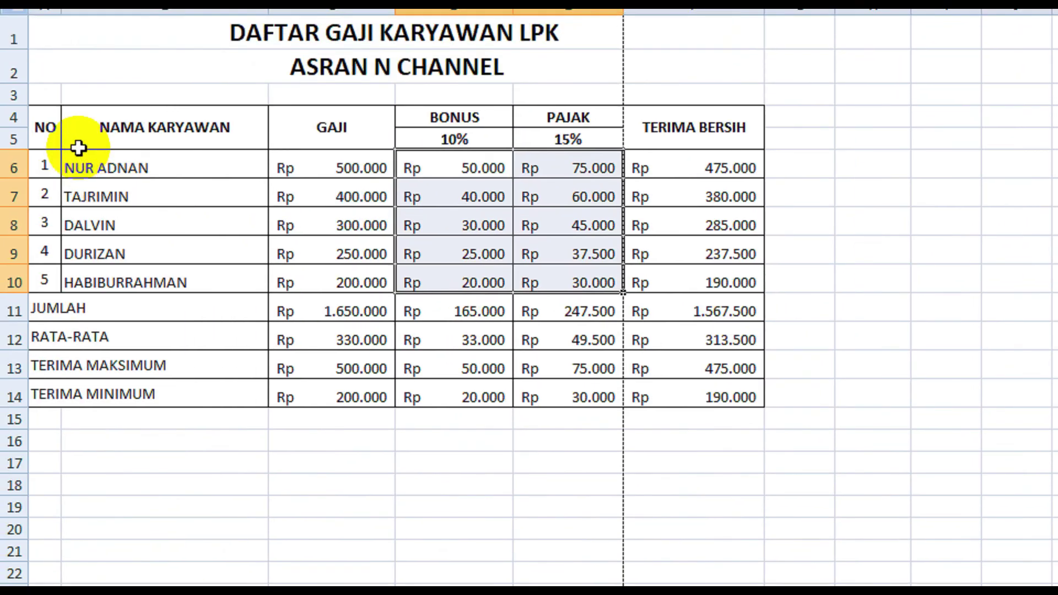
Check the average bonus in D12 and the net pay formula in F6.
{"action": "left_click", "coordinate": [421, 175]}
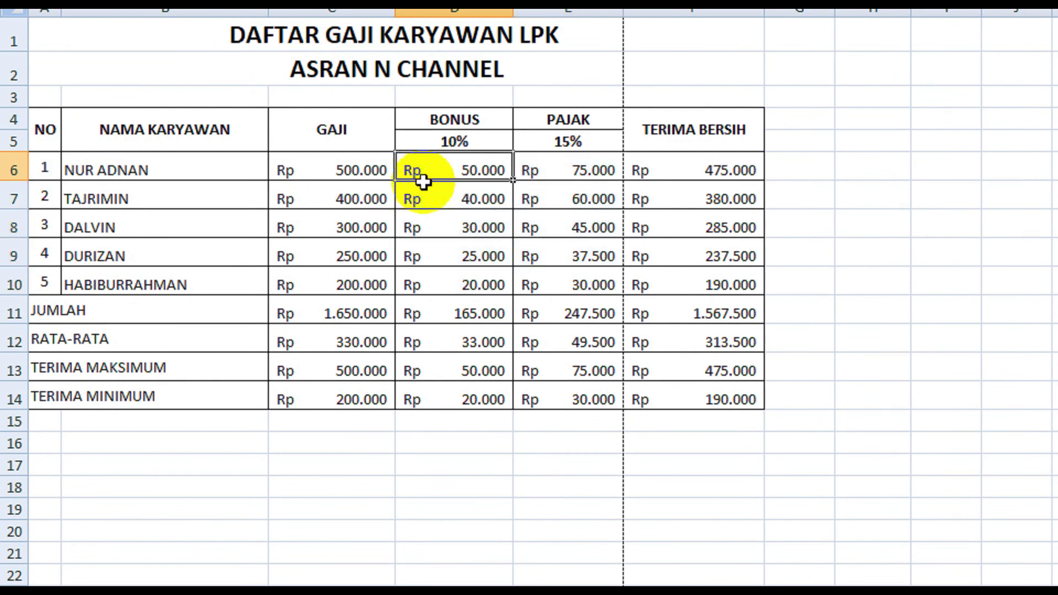
{"action": "left_click", "coordinate": [437, 342]}
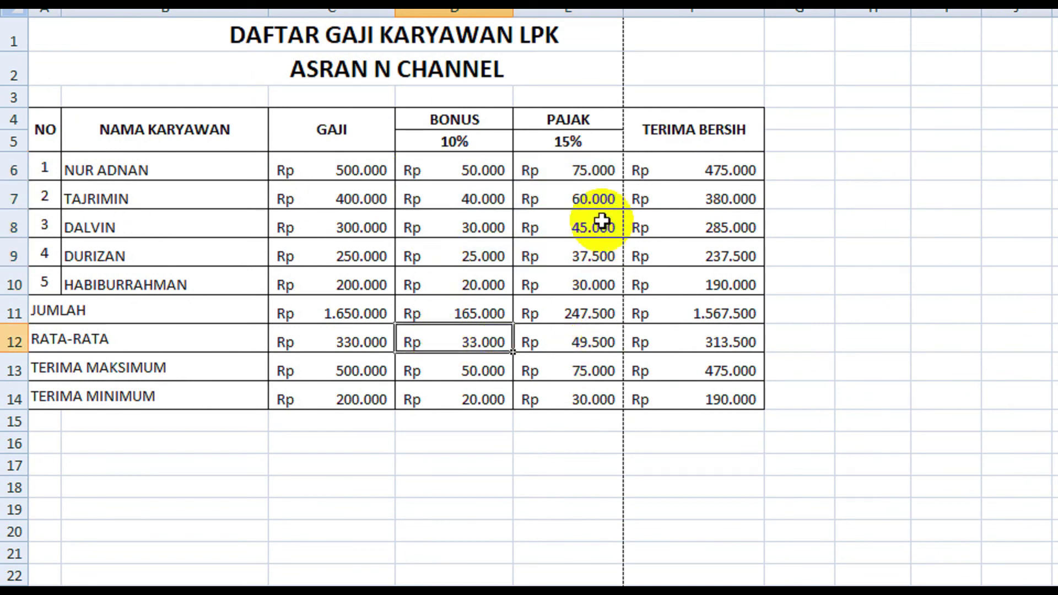
{"action": "left_click", "coordinate": [711, 176]}
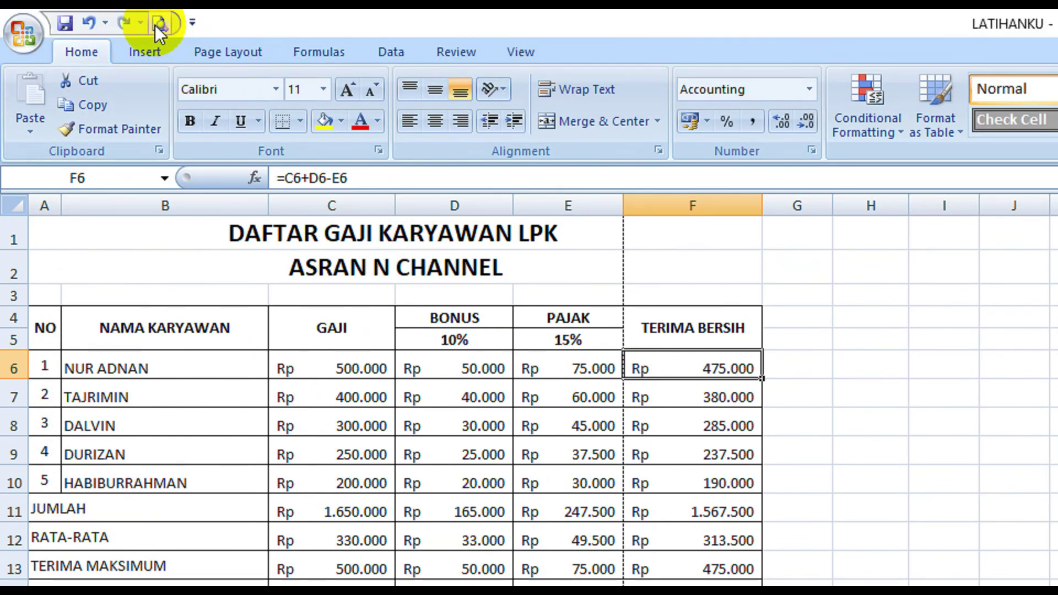
Print-preview the sheet on A4 paper, scaled below 100%, and zoom in on the page.
{"action": "left_click", "coordinate": [157, 24]}
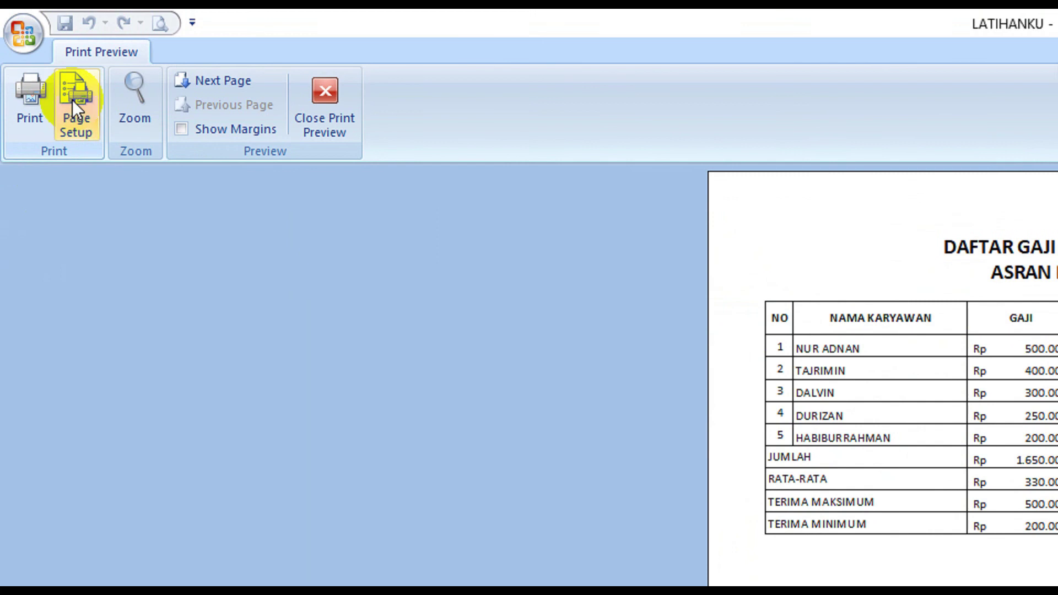
{"action": "left_click", "coordinate": [72, 98]}
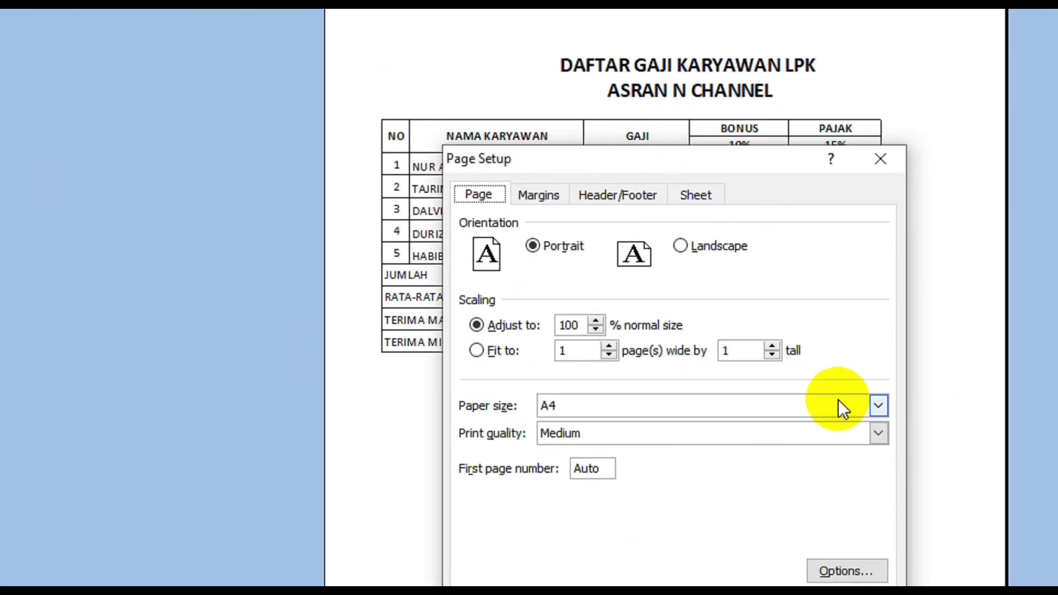
{"action": "left_click", "coordinate": [878, 406]}
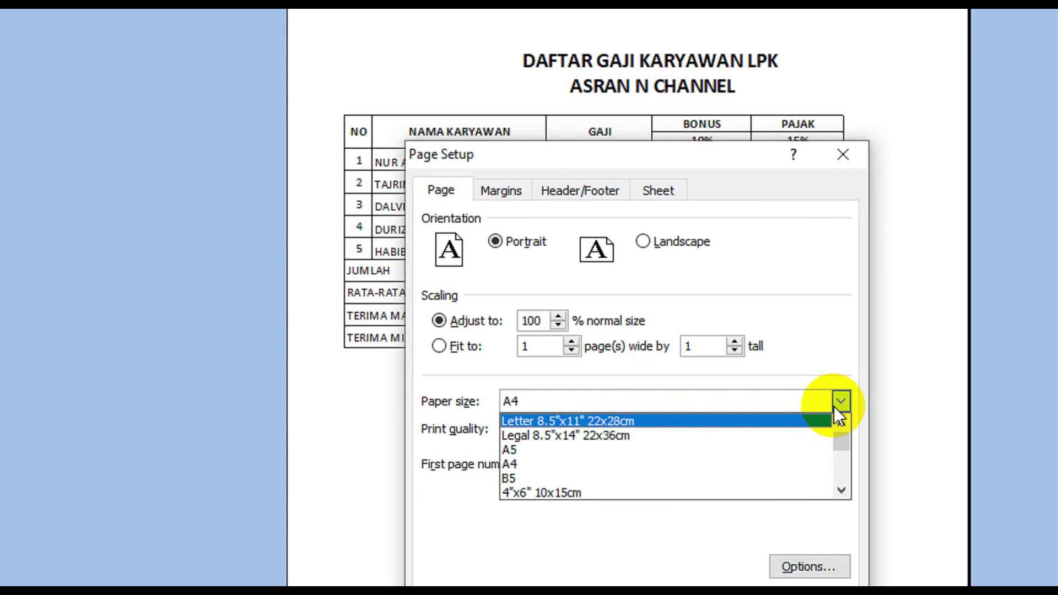
{"action": "left_click", "coordinate": [812, 464]}
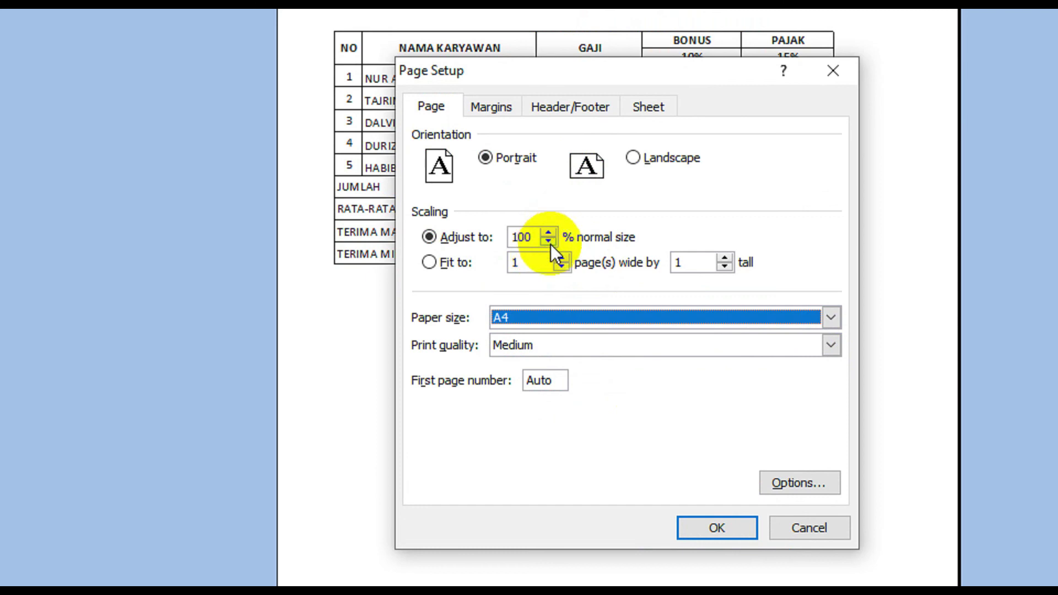
{"action": "left_click", "coordinate": [551, 244]}
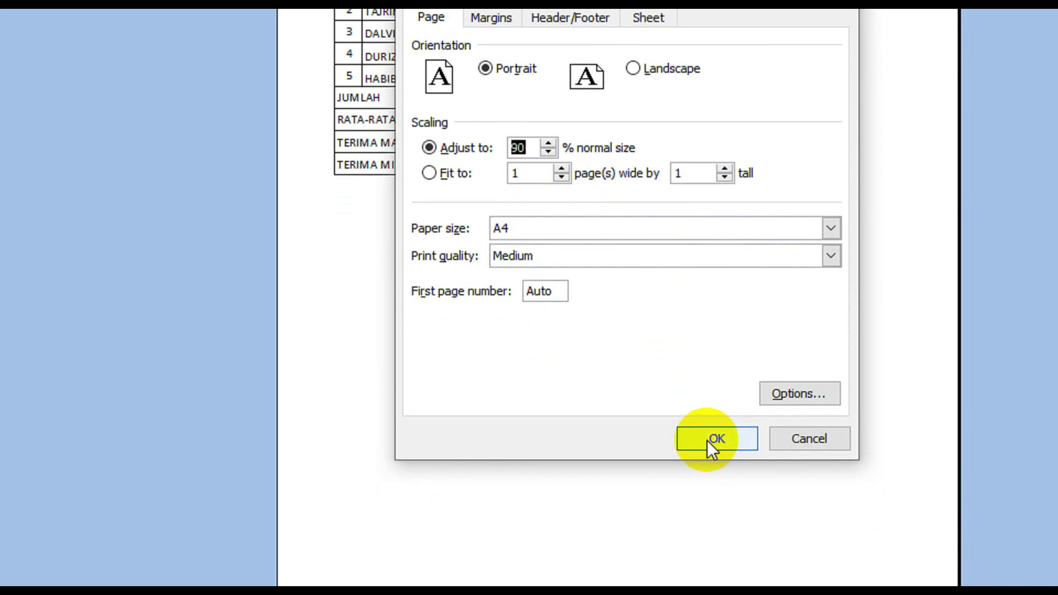
{"action": "left_click", "coordinate": [711, 440]}
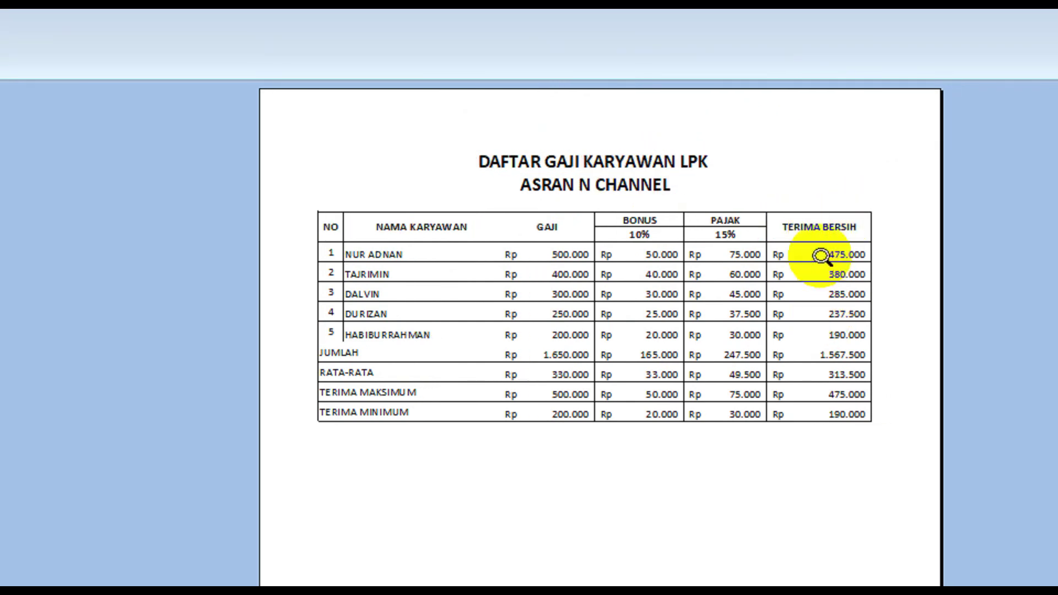
{"action": "left_click", "coordinate": [610, 227]}
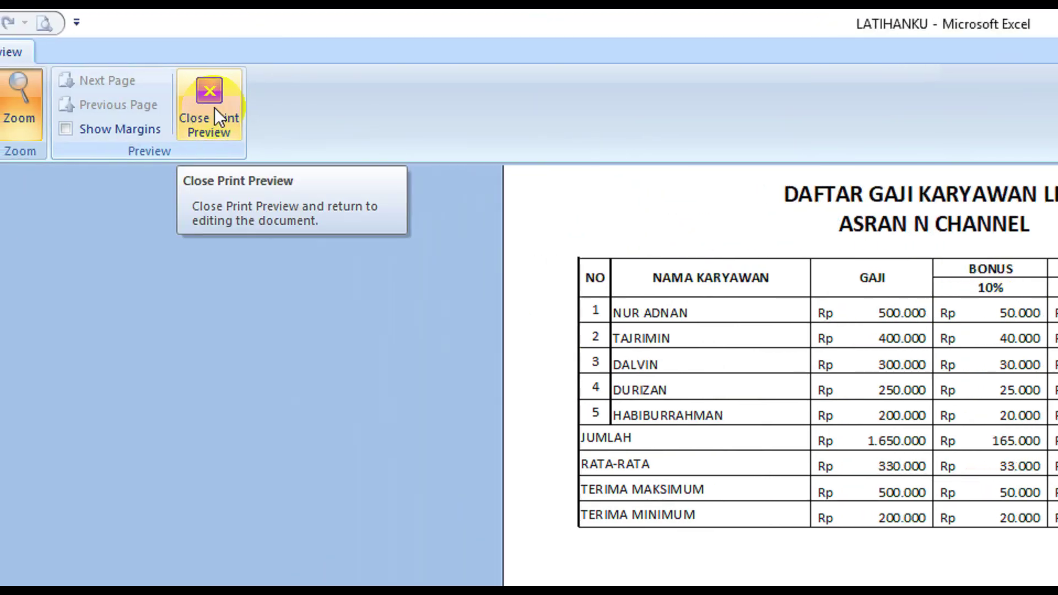
Close the preview and remove the top border from the 10% and 15% rate cells D5:E5.
{"action": "left_click", "coordinate": [219, 117]}
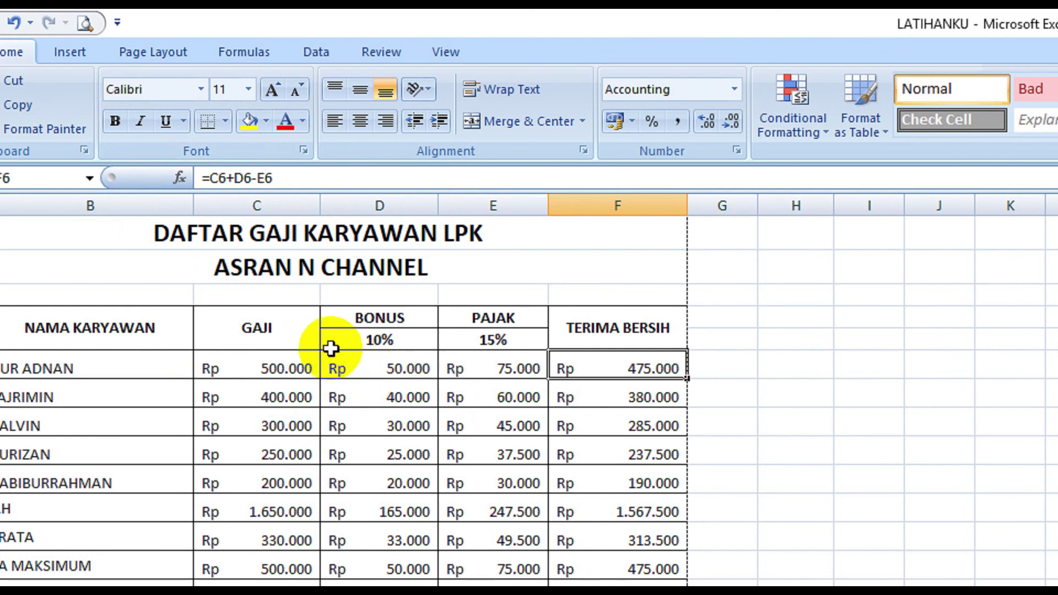
{"action": "left_click_drag", "start_coordinate": [333, 340], "coordinate": [470, 338]}
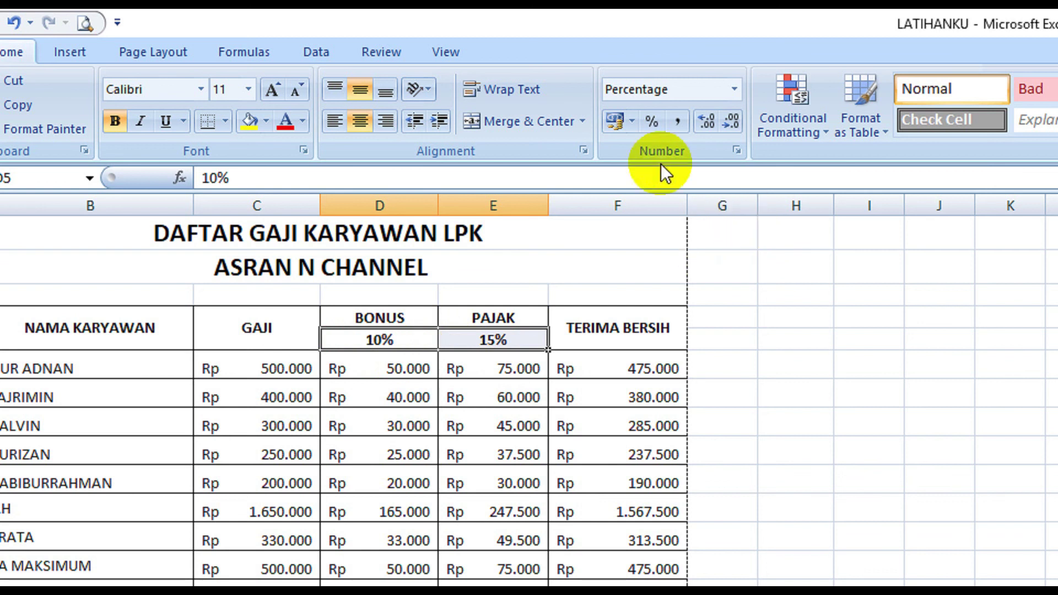
{"action": "left_click", "coordinate": [584, 151]}
{"action": "left_click", "coordinate": [940, 369]}
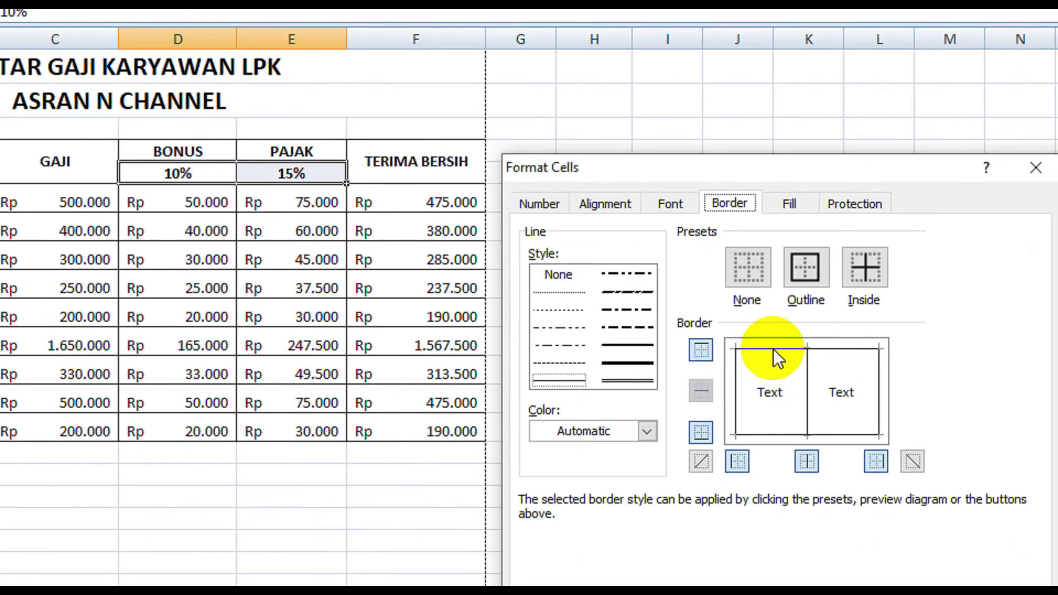
{"action": "left_click", "coordinate": [774, 350]}
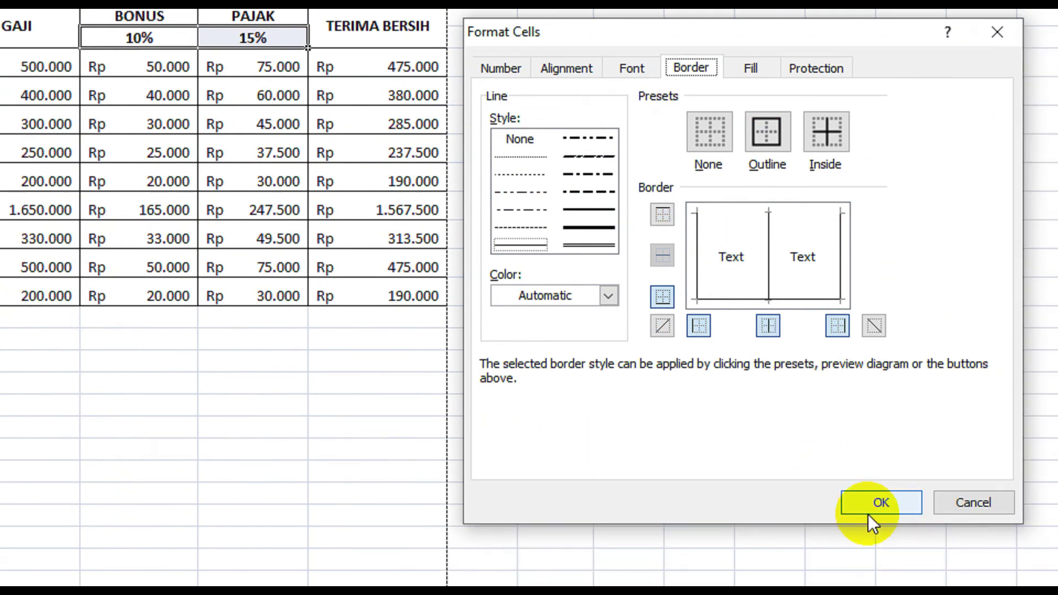
{"action": "left_click", "coordinate": [910, 594]}
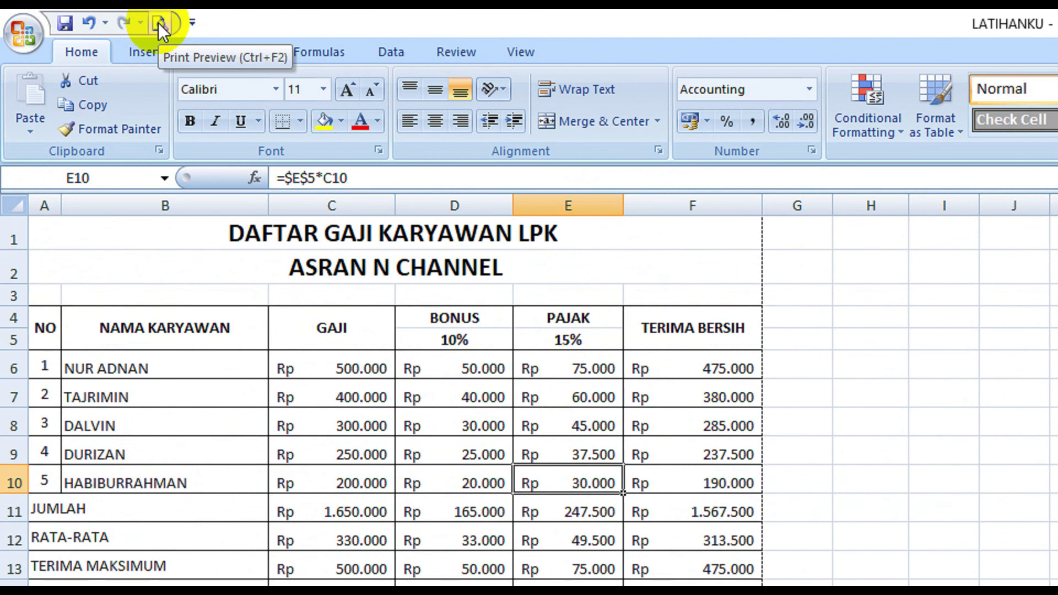
Preview the finished table once more, close the preview, minimize Excel and refresh the desktop.
{"action": "left_click", "coordinate": [160, 26]}
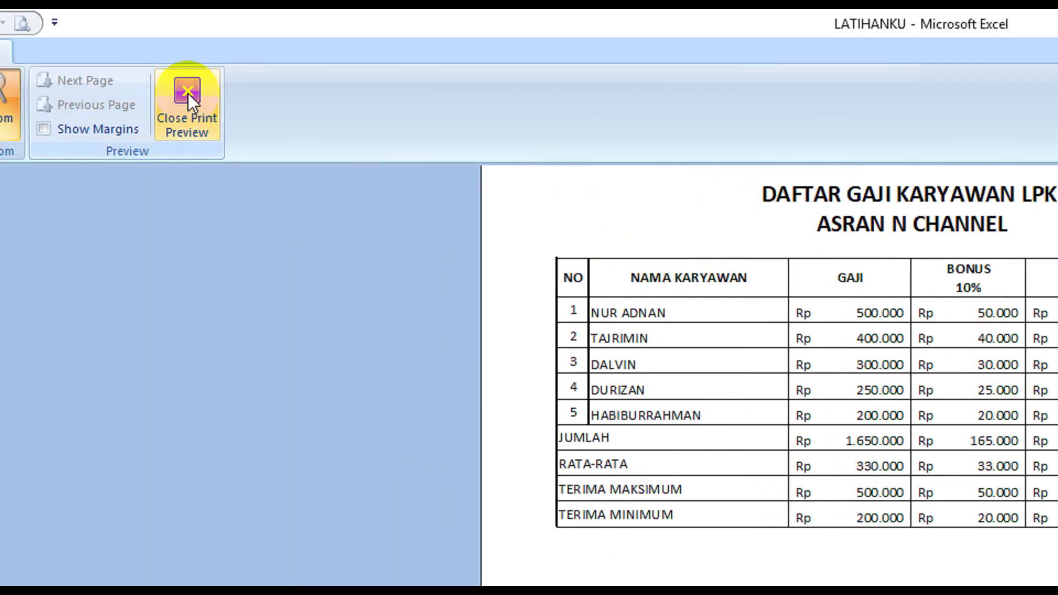
{"action": "left_click", "coordinate": [188, 96]}
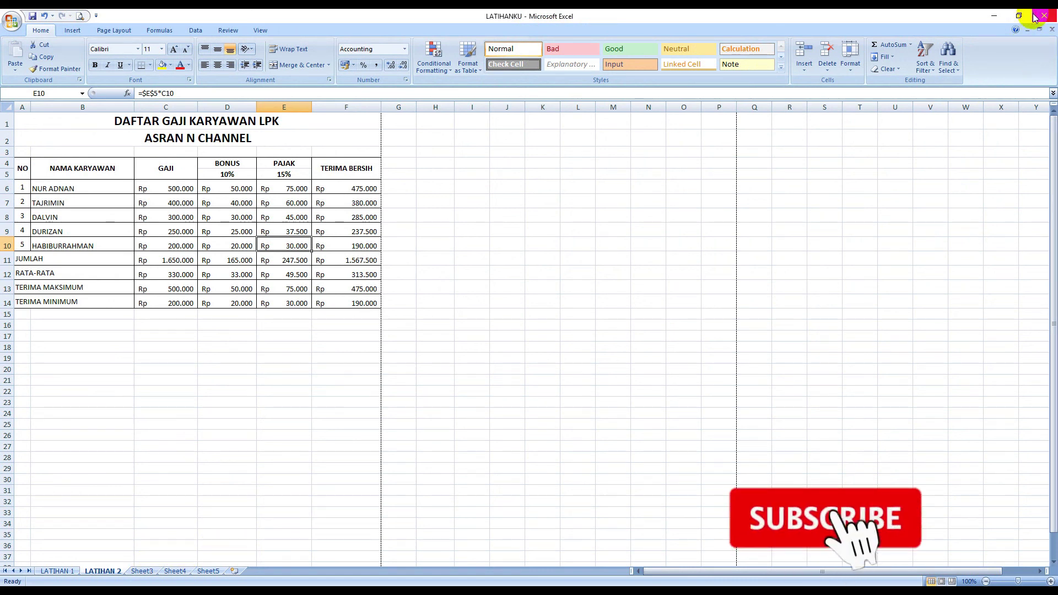
{"action": "left_click", "coordinate": [998, 20]}
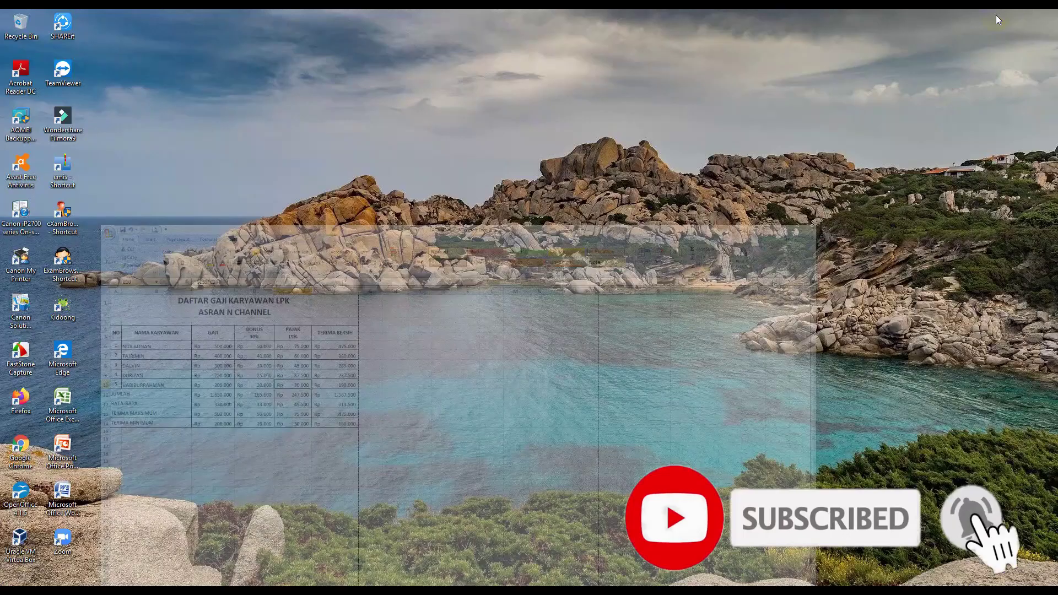
{"action": "right_click", "coordinate": [298, 305]}
{"action": "left_click", "coordinate": [326, 333]}
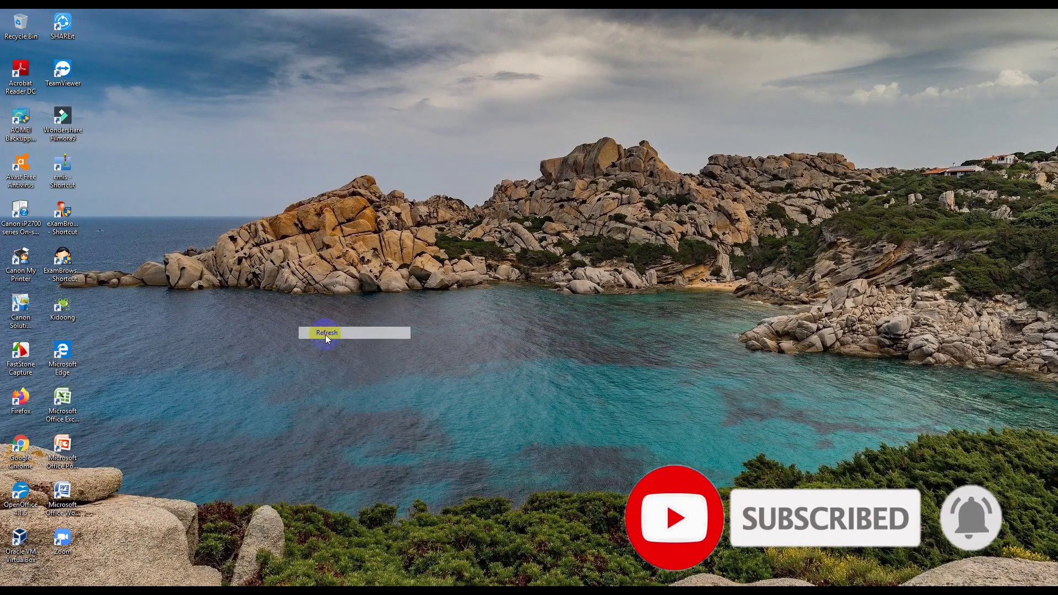